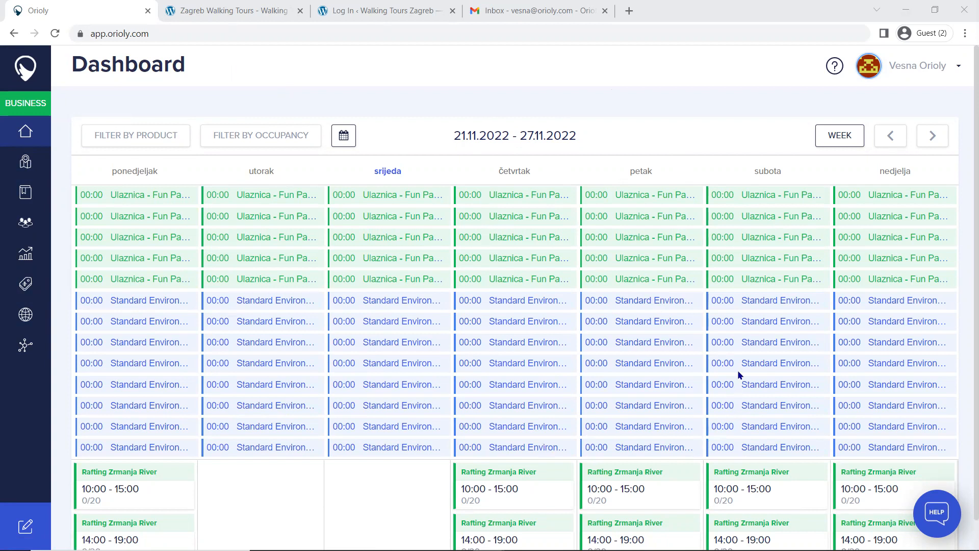
# Step: Look through the Products, Bookings, Analytics and Channel Manager sections of the booking system
pyautogui.click(15, 165)
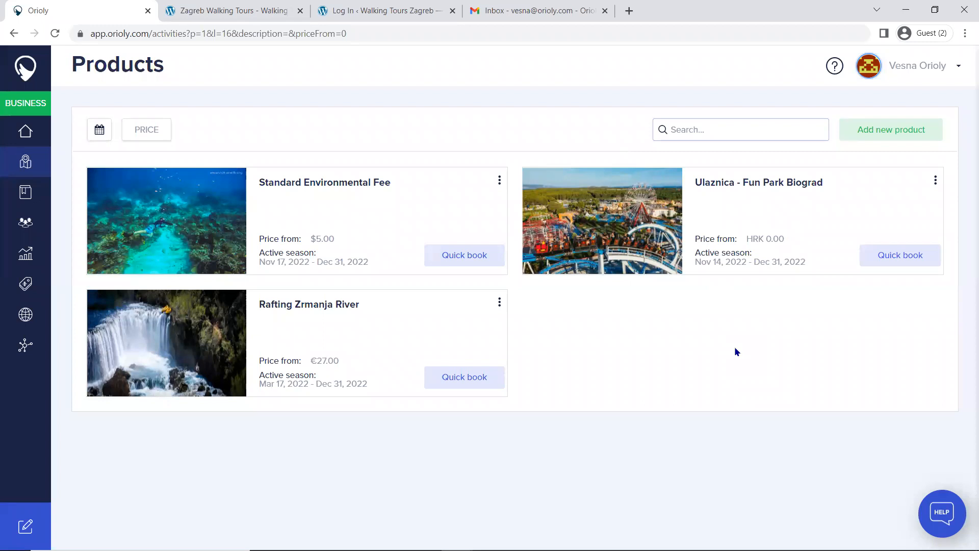
pyautogui.click(26, 192)
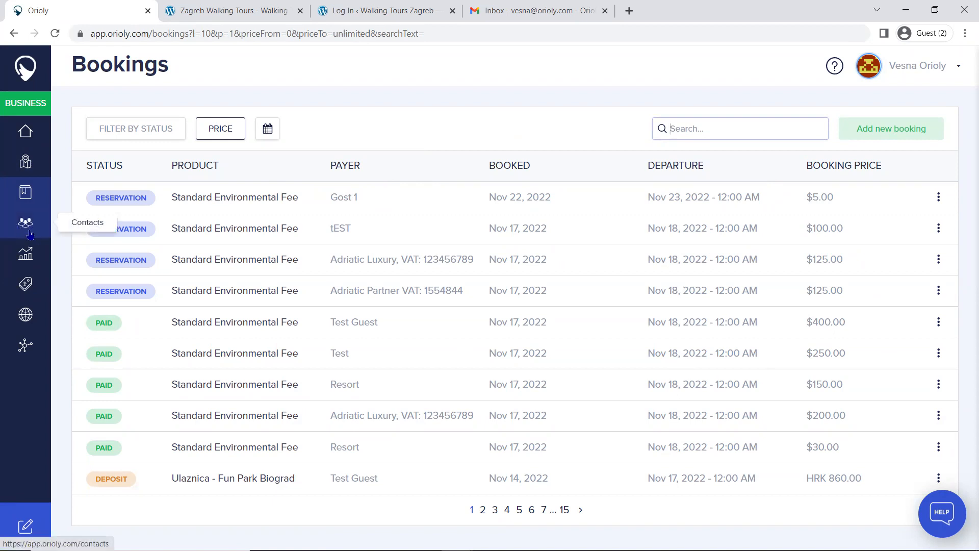
pyautogui.click(24, 253)
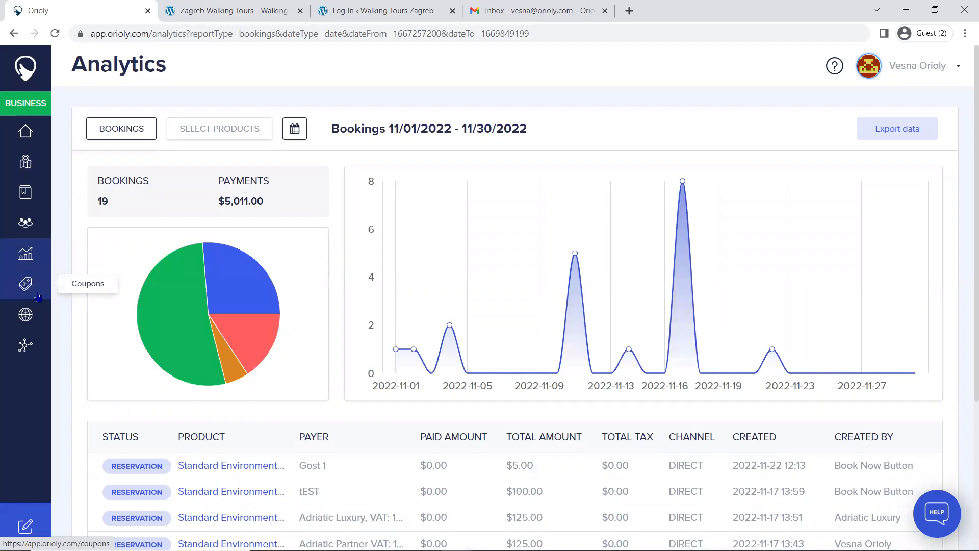
pyautogui.click(24, 316)
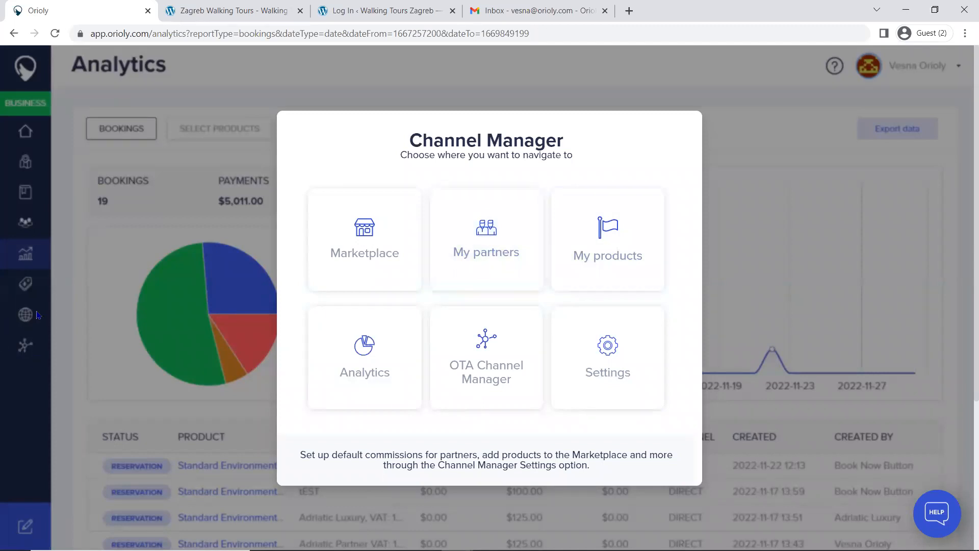
pyautogui.click(32, 196)
# Step: Create a new product of the Tours & Activities type from the product list
pyautogui.click(43, 159)
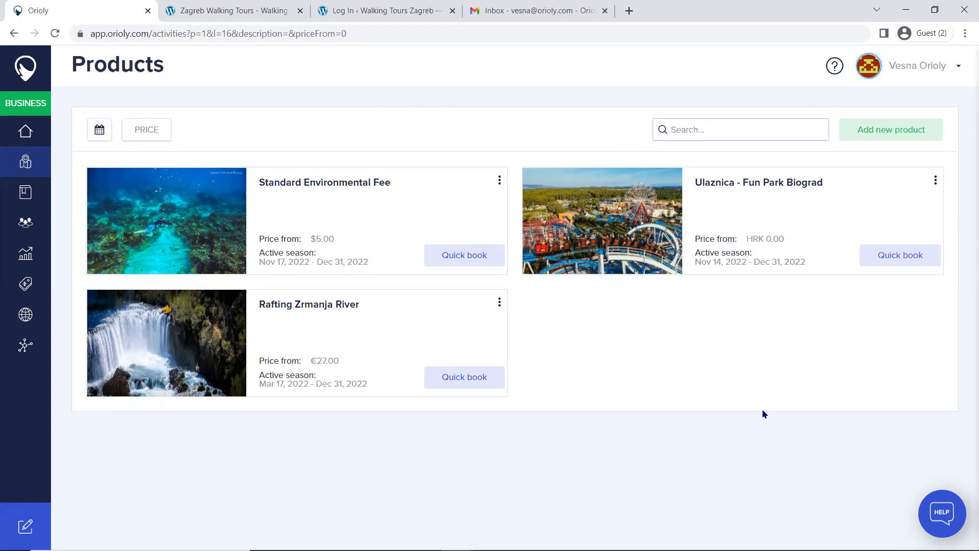
pyautogui.click(881, 134)
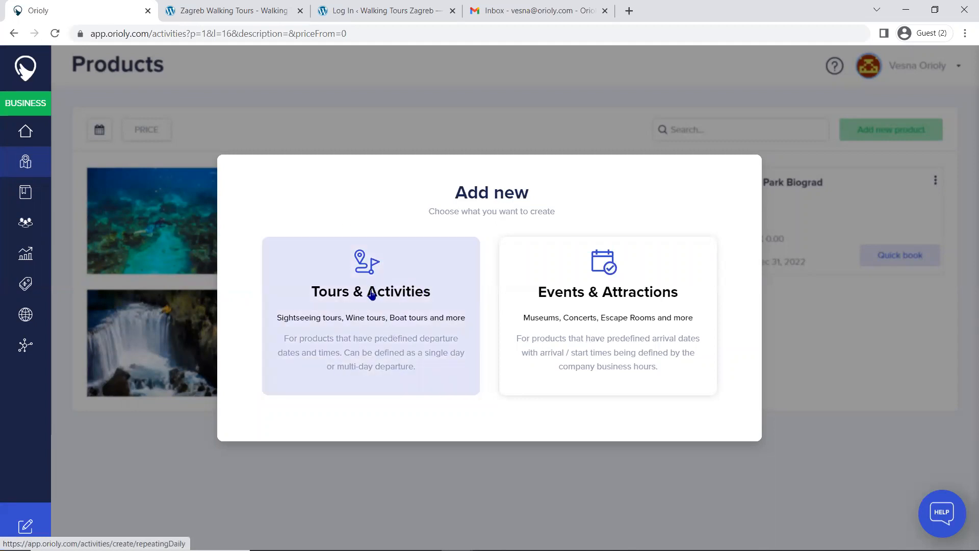
pyautogui.click(356, 299)
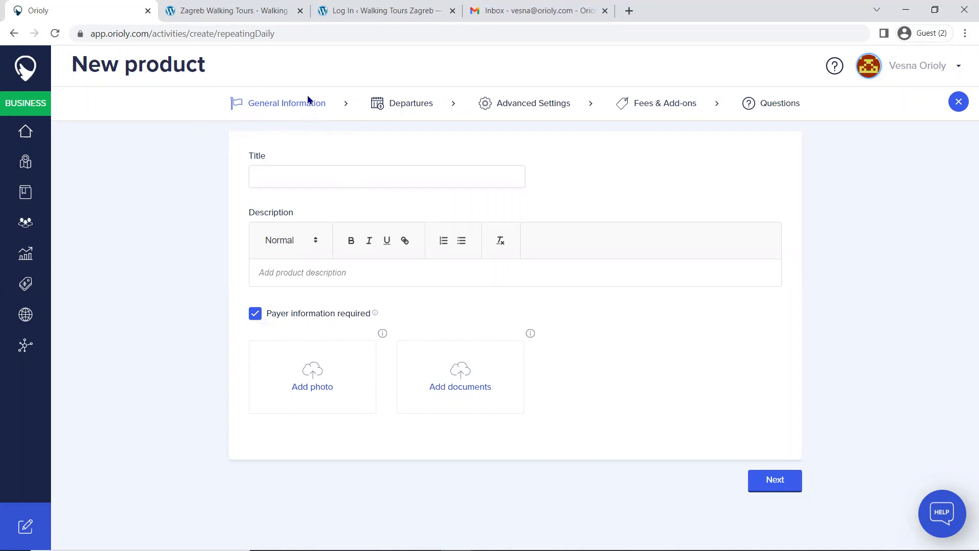
# Step: Enter "Underground Zagreb walking tour" as the title of the new product
pyautogui.click(298, 176)
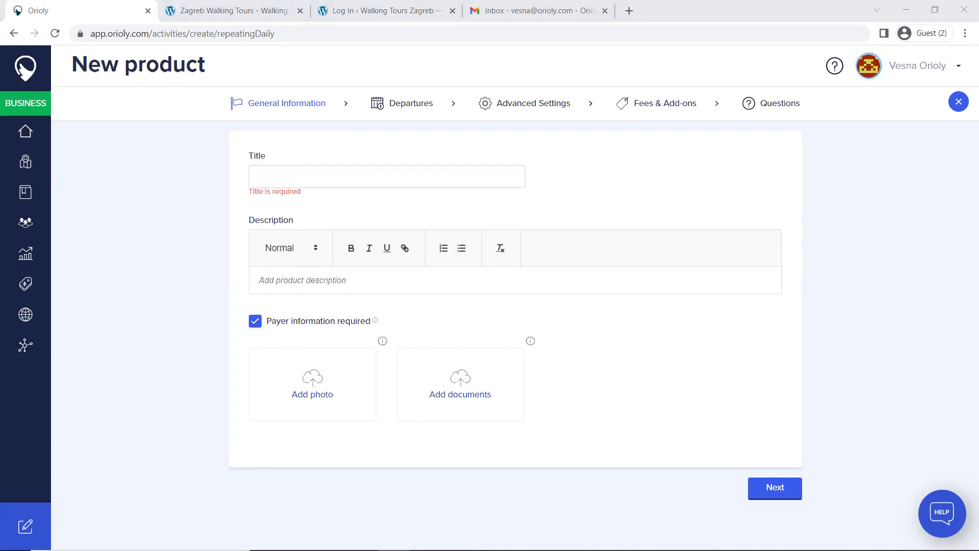
pyautogui.click(299, 185)
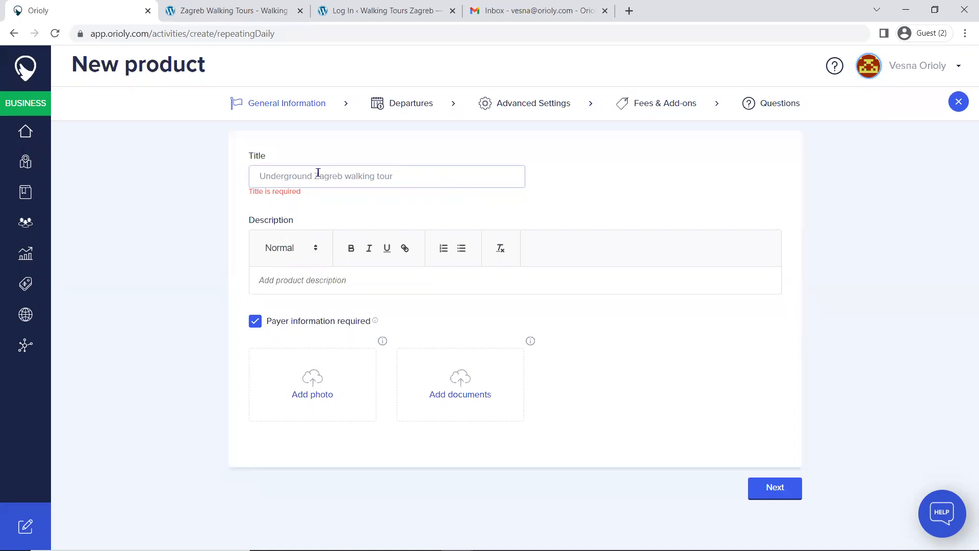
pyautogui.click(396, 183)
# Step: Fill the product description with the copied two-paragraph Zagreb tour text as plain text without bold formatting
pyautogui.hotkey('alt', 'Tab')
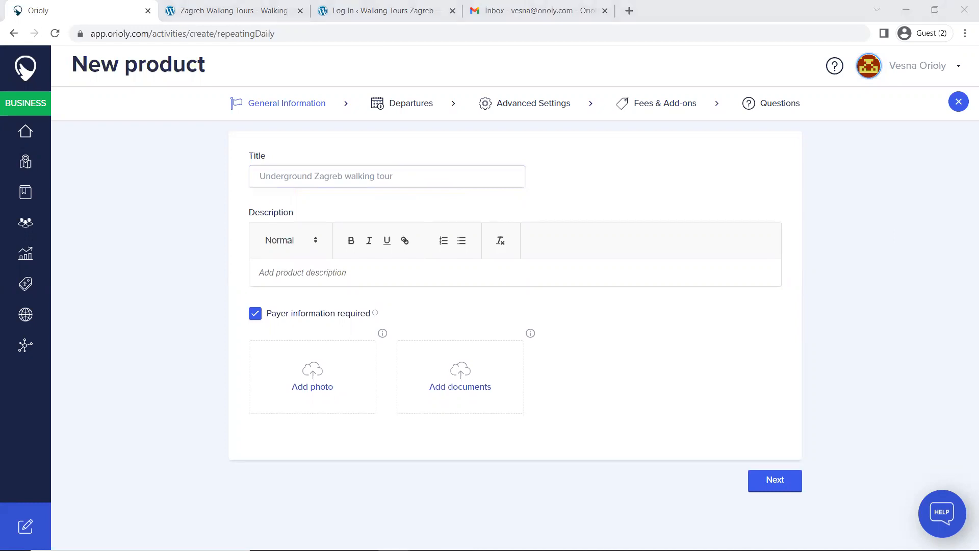
pyautogui.click(304, 268)
pyautogui.write('Discover how it was to live in Zagreb during the turbulent years of its recent history on this walking tour with a local guide. Get a closer look at the basement used as a shelter during air raids and discover other hidden stories about Zagreb. First, visit the World War II underground tunnels presenting the history of Croatia and Zagreb through the 20th century including World War II, almost 50 years of communist Yugoslavia, and the fall of communism in Croatia through the Homeland War. The tour finishes in the basement used by locals as a shelter during the air raids on Zagreb. Learn about the details of the Homeland War presented through a video presentation.')
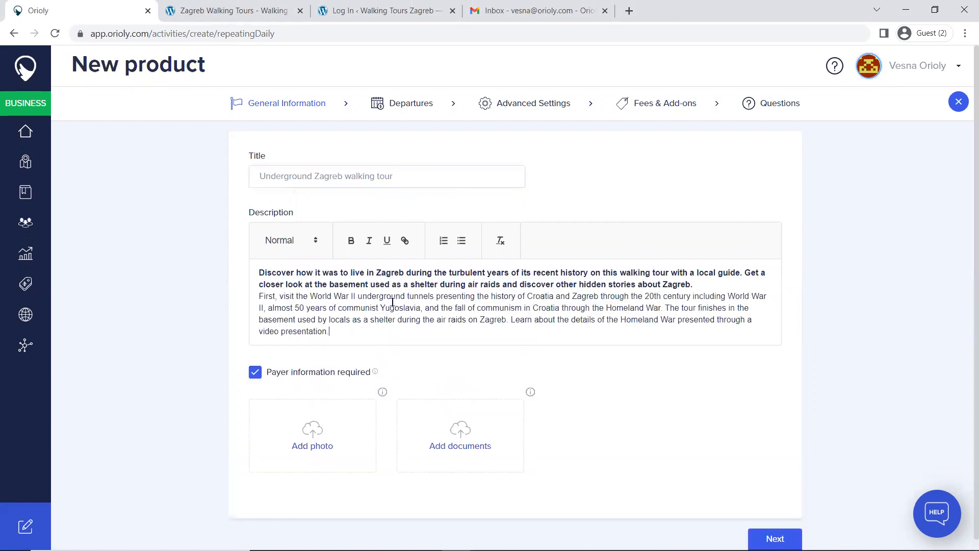
pyautogui.moveTo(344, 335); pyautogui.dragTo(248, 272)
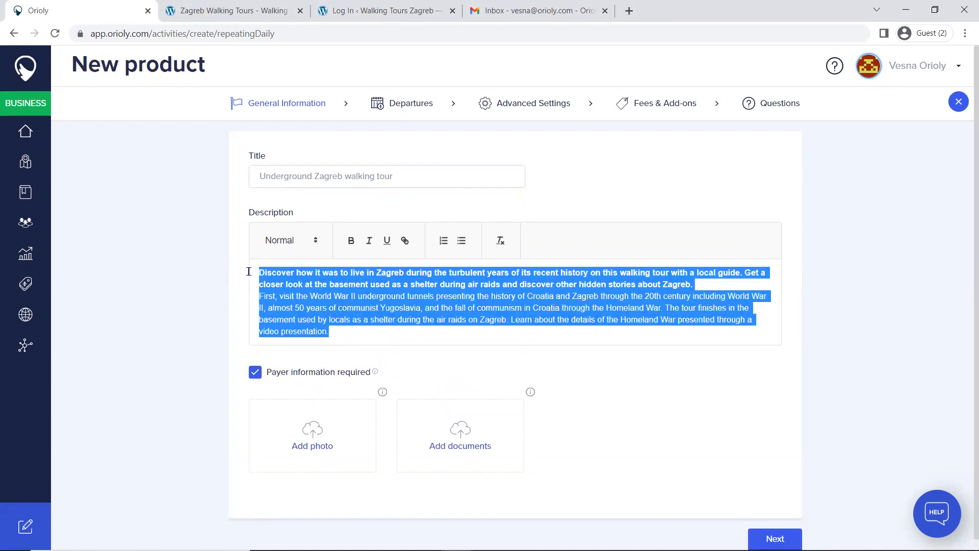
pyautogui.write('Discover how it was to live in Zagreb during the turbulent years of its recent history on this walking tour with a local guide. Get a closer look at the basement used as a shelter during air raids and discover other hidden stories about Zagreb. First, visit the World War II underground tunnels presenting the history of Croatia and Zagreb through the 20th century including World War II, almost 50 years of communist Yugoslavia, and the fall of communism in Croatia through the Homeland War. The tour finishes in the basement used by locals as a shelter during the air raids on Zagreb. Learn about the details of the Homeland War presented through a video presentation.')
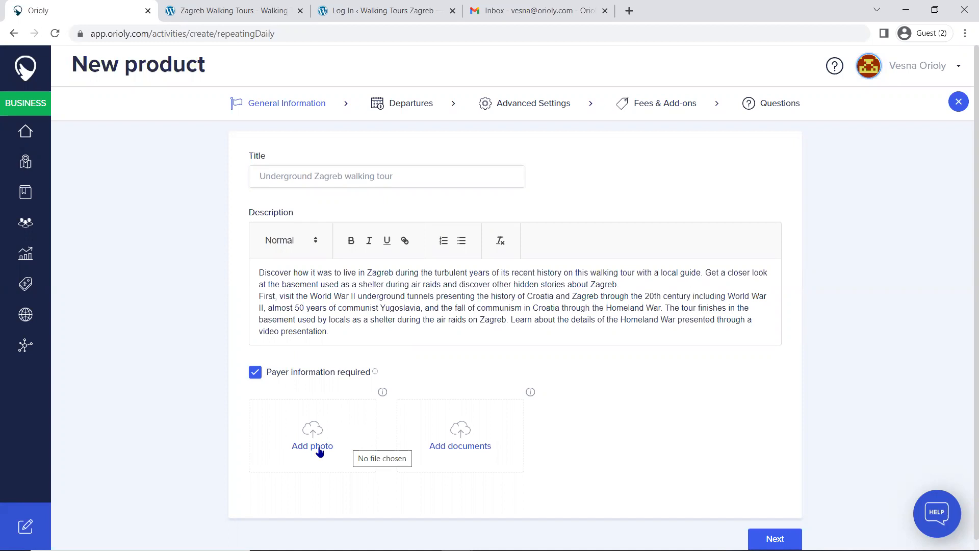
# Step: Upload the image file Tunel Zagreb from the Documents folder as the product photo
pyautogui.moveTo(381, 393)
pyautogui.click(309, 447)
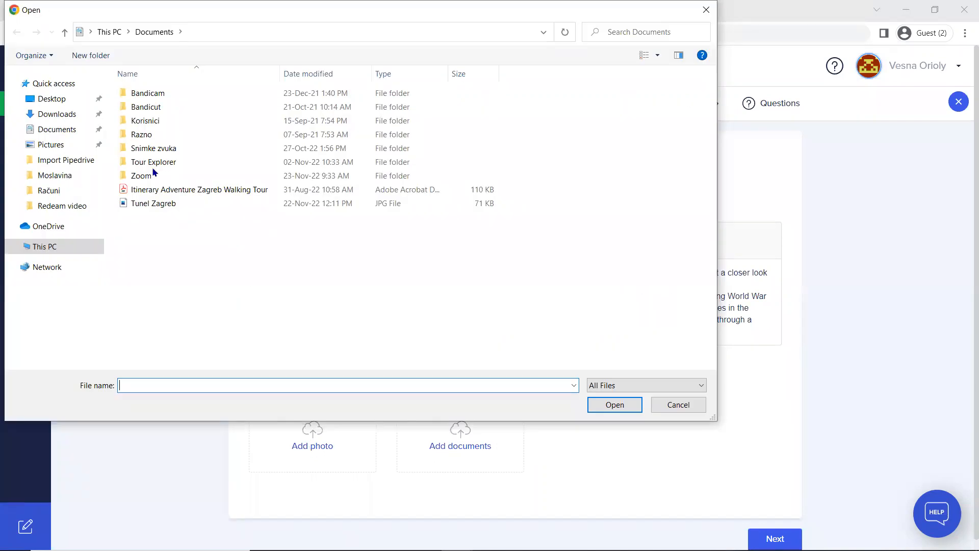
pyautogui.click(152, 203)
pyautogui.click(593, 406)
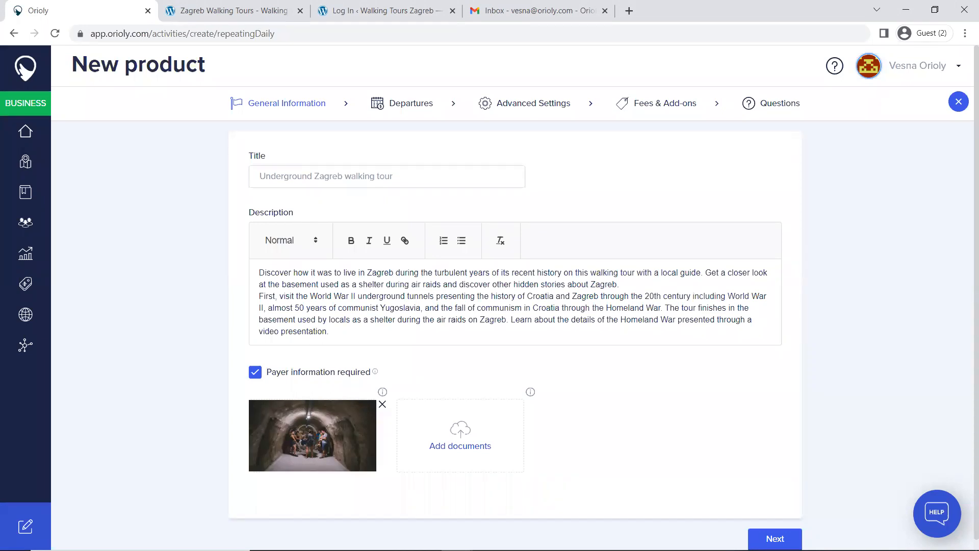
# Step: Switch to the Zagreb Walking Tours web page and review its activity details, highlights, description, inclusions, meeting point and important information
pyautogui.click(225, 10)
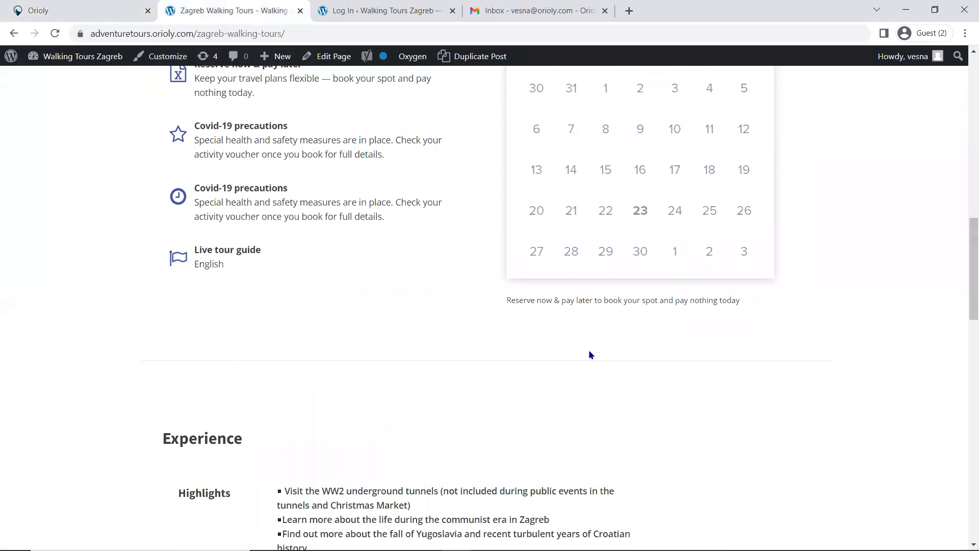
pyautogui.scroll(15, 589, 350)
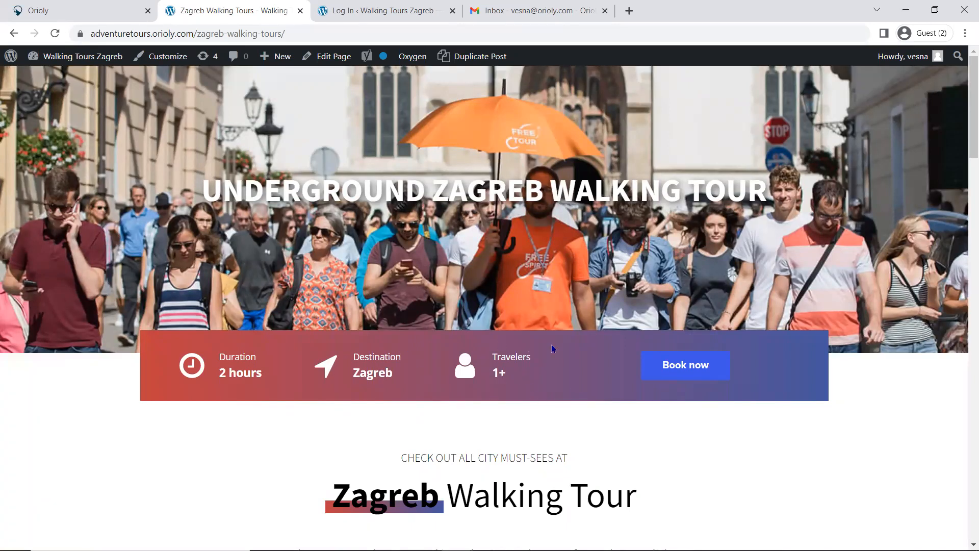
pyautogui.scroll(-10, 411, 335)
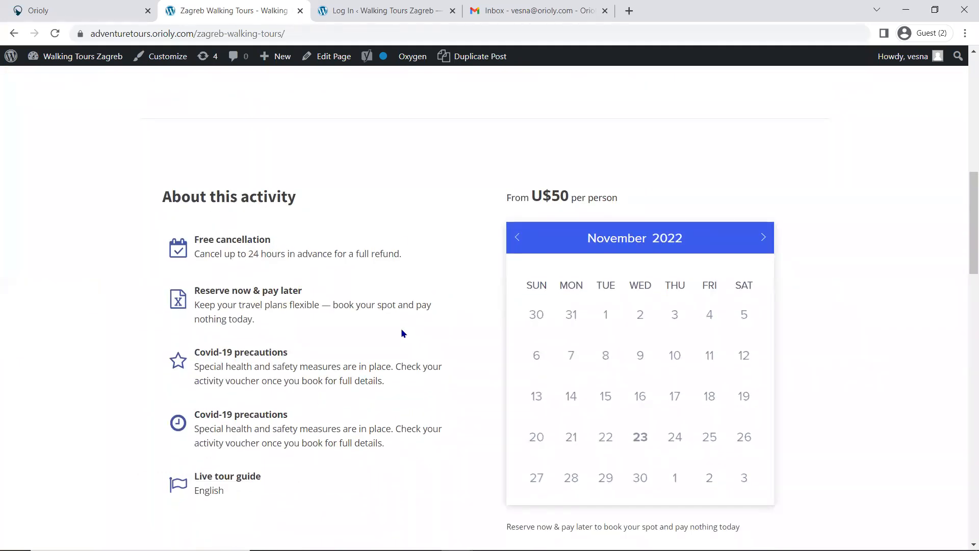
pyautogui.scroll(-7, 380, 331)
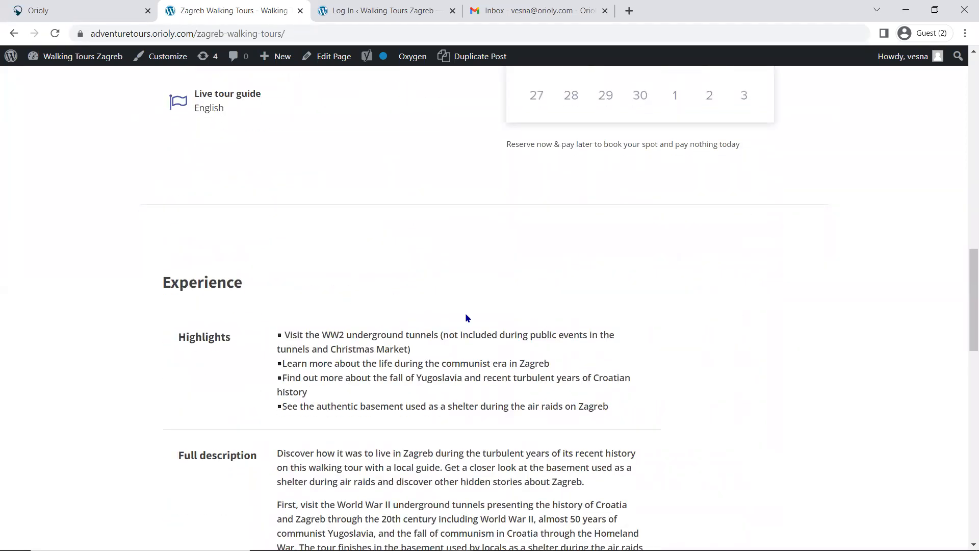
pyautogui.scroll(-2, 471, 318)
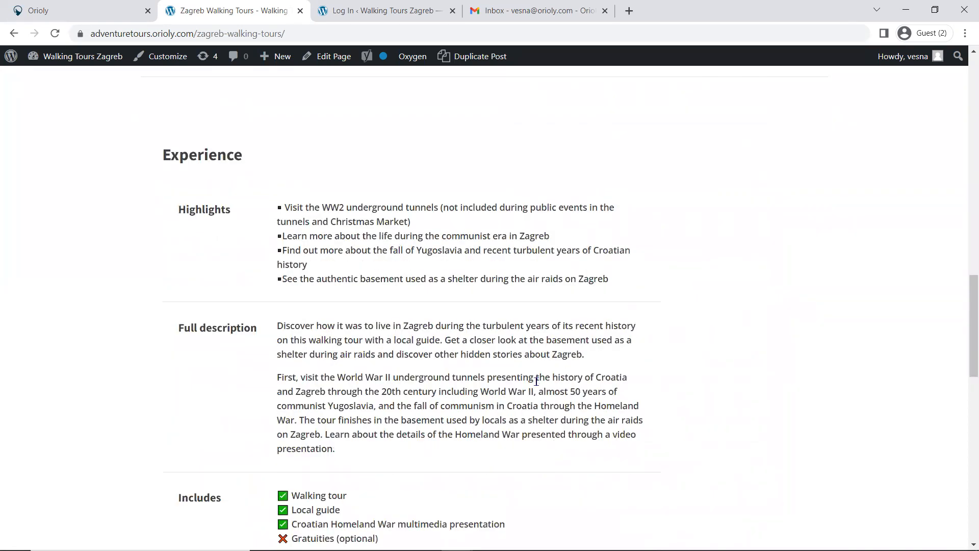
pyautogui.scroll(-3, 549, 380)
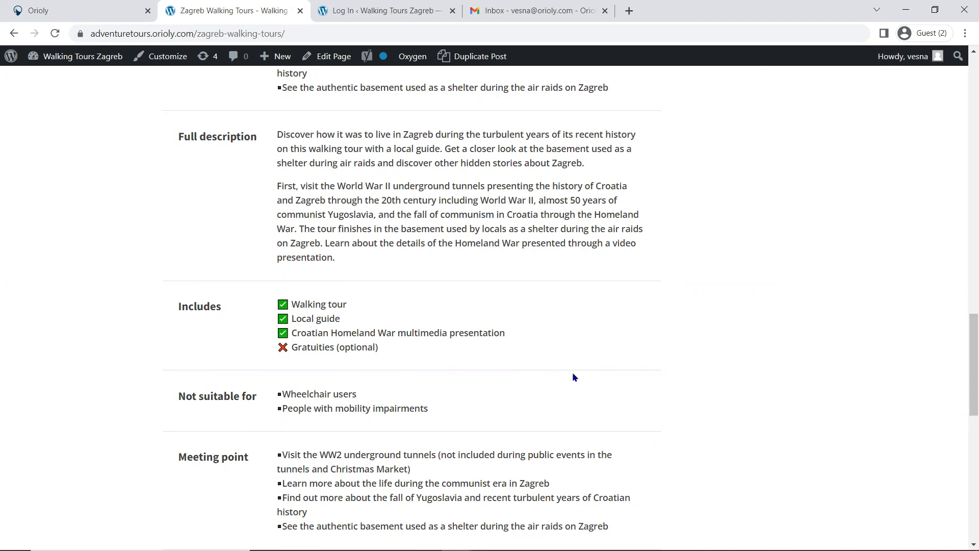
pyautogui.scroll(-2, 572, 372)
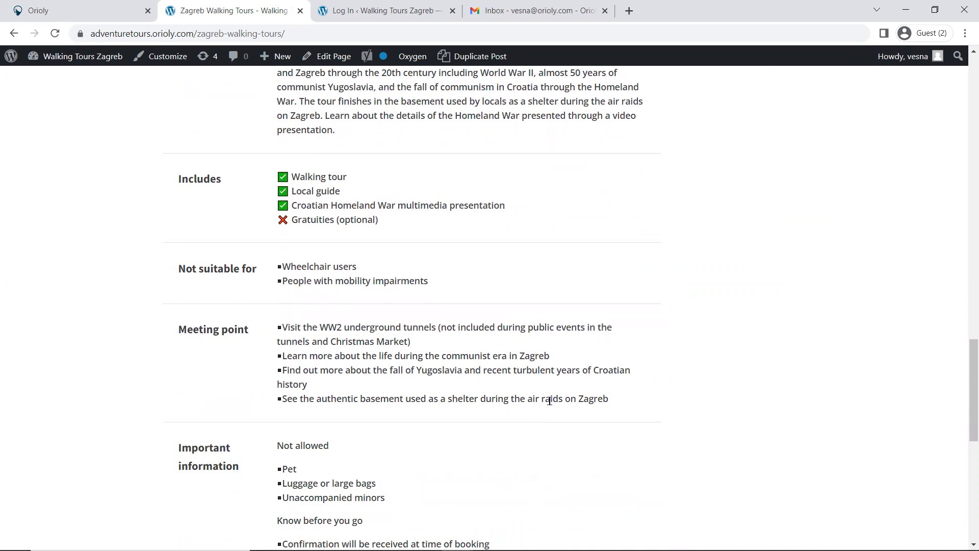
pyautogui.scroll(-2, 520, 367)
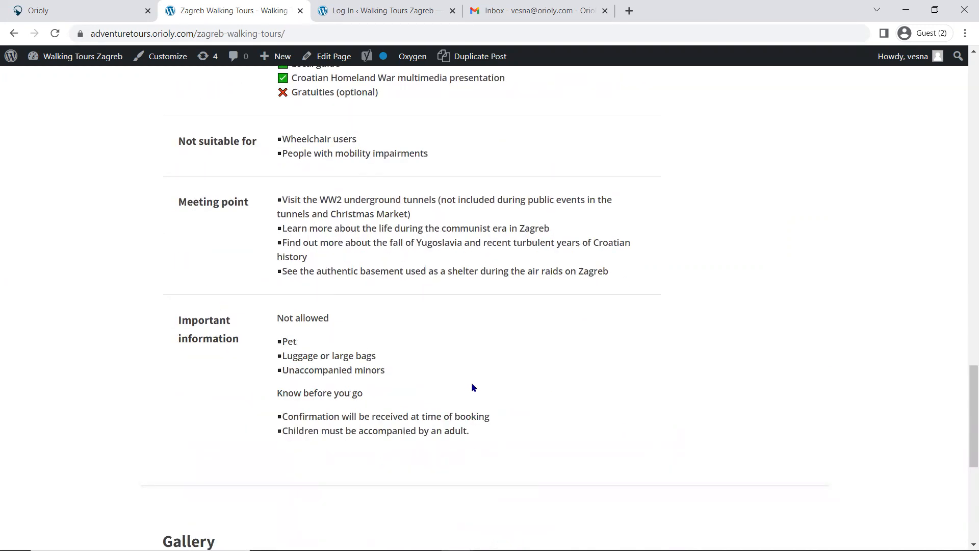
# Step: Return to the new product in Orioly and attach the document Itinerary Adventure Zagreb Walking Tour
pyautogui.click(97, 16)
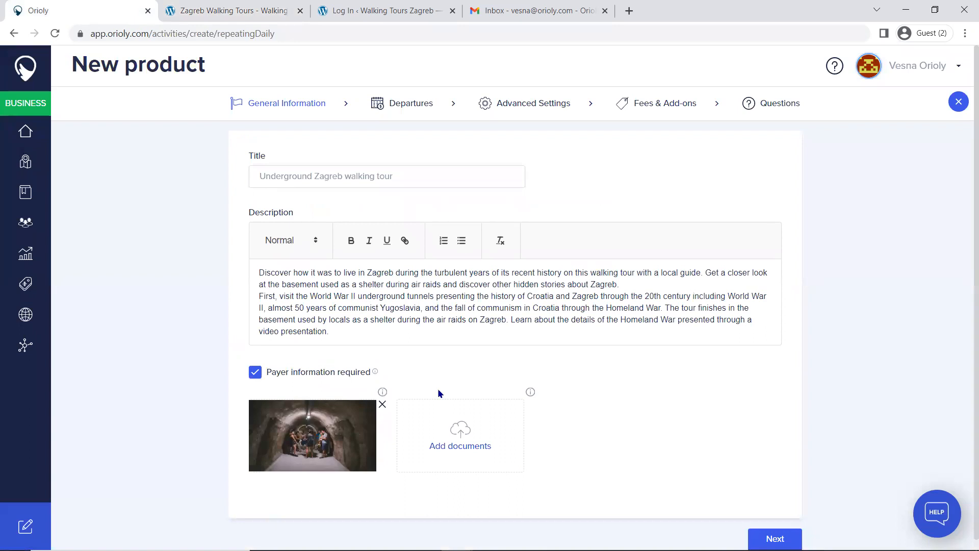
pyautogui.click(465, 450)
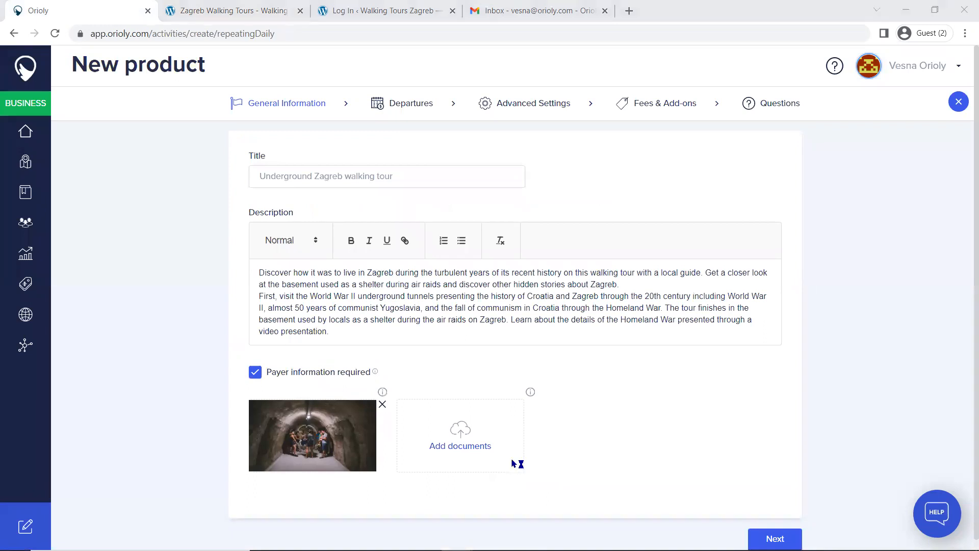
pyautogui.click(158, 191)
pyautogui.click(642, 403)
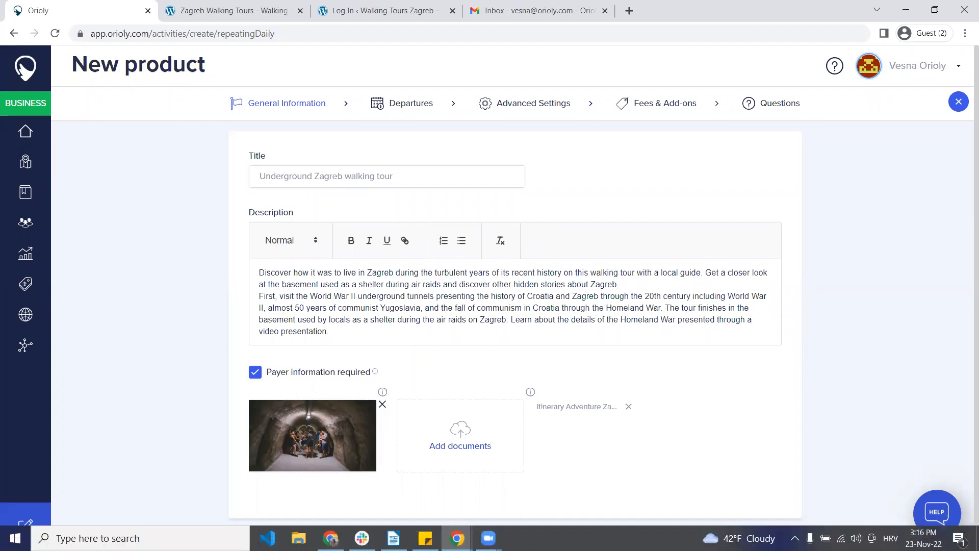
pyautogui.moveTo(488, 538)
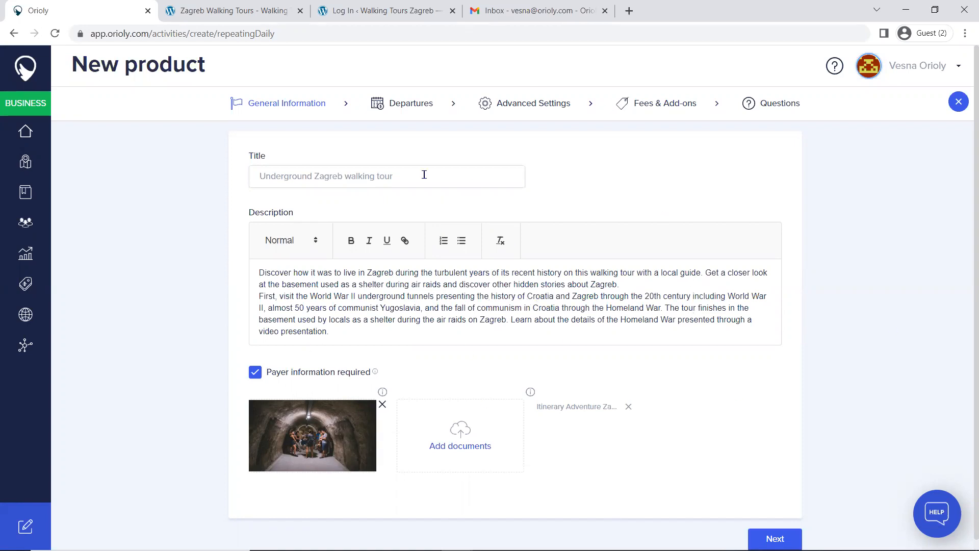
# Step: Go to the product's departures and start adding a new departure
pyautogui.click(397, 106)
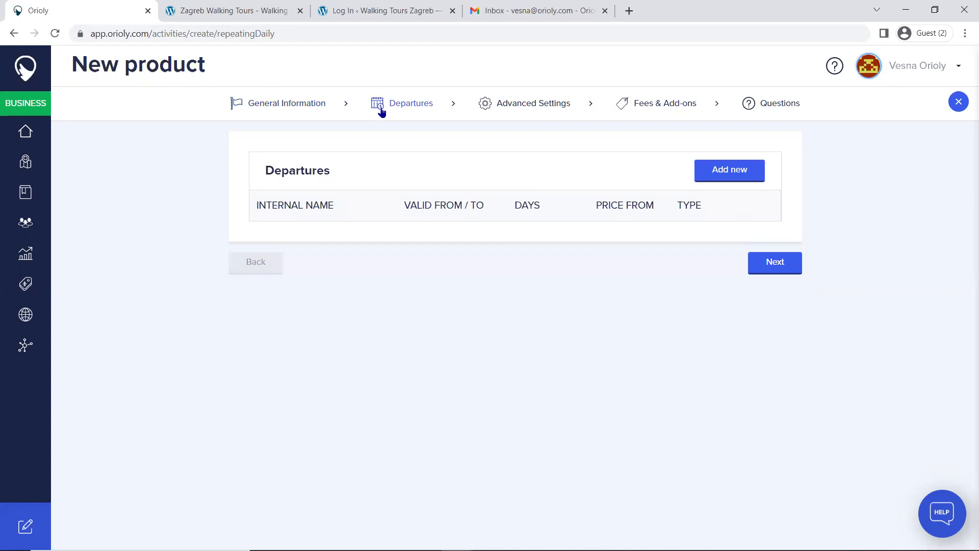
pyautogui.click(274, 105)
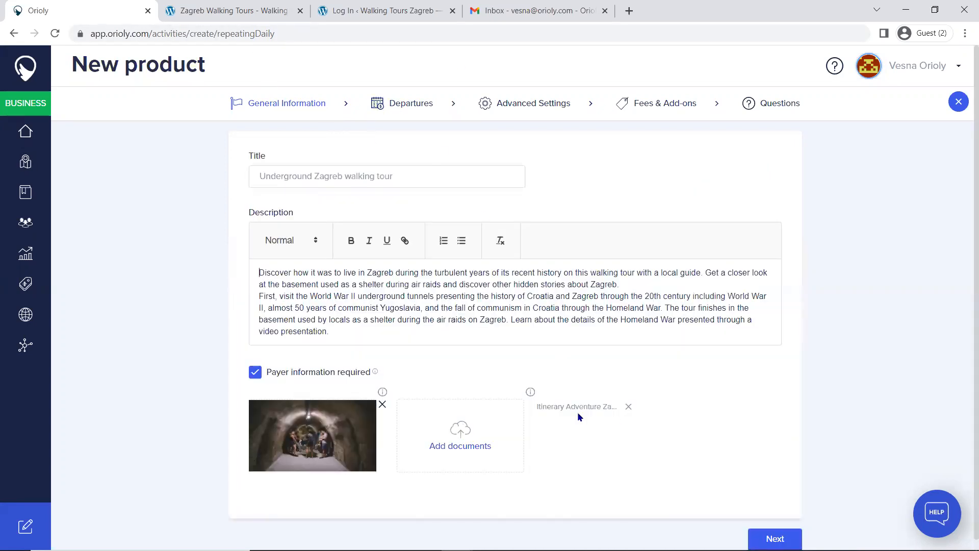
pyautogui.click(402, 104)
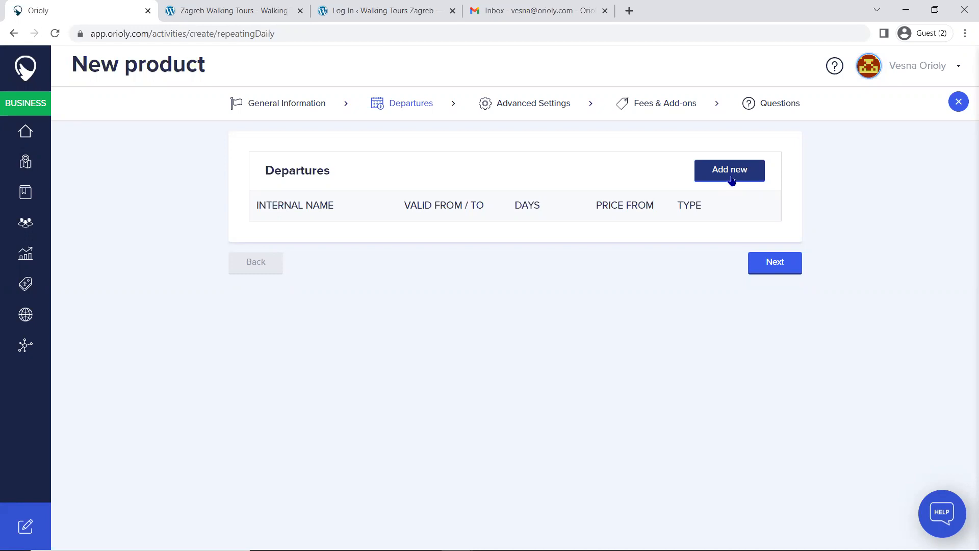
pyautogui.click(724, 173)
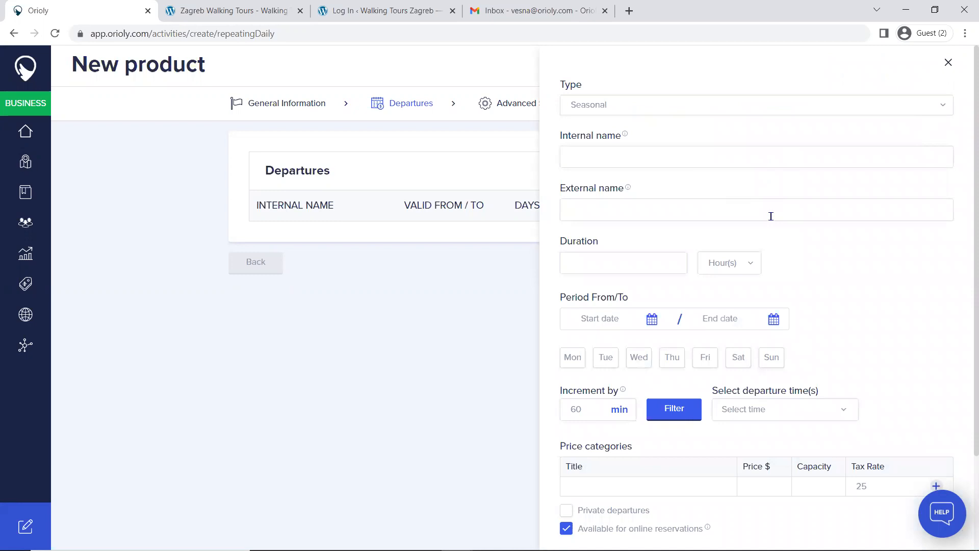
# Step: Set both the internal and external name of the departure to "Underground Zagreb walking tour"
pyautogui.click(658, 153)
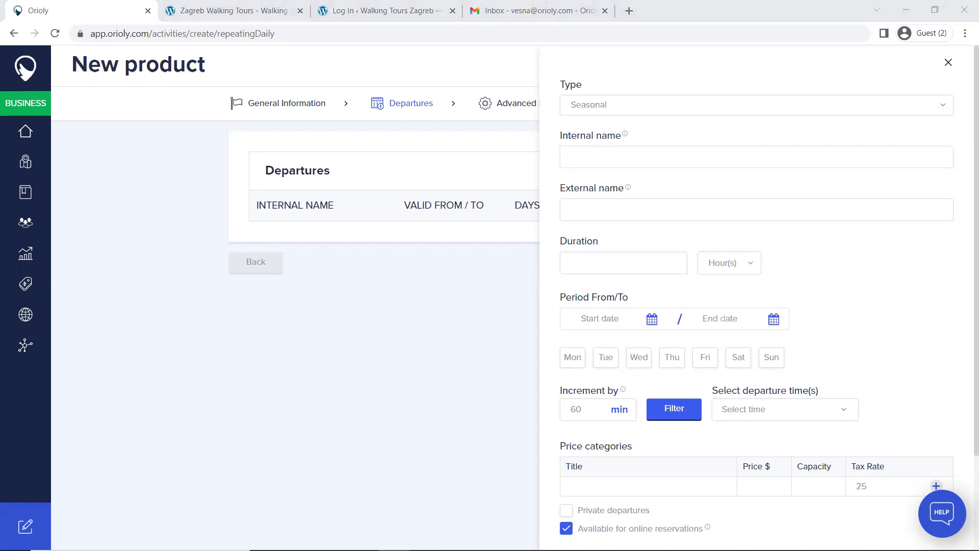
pyautogui.click(597, 157)
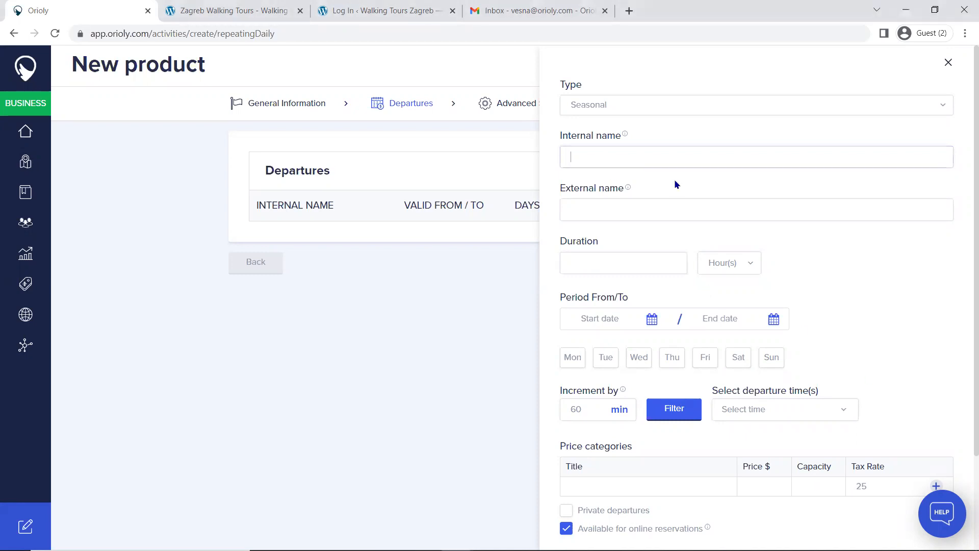
pyautogui.write('Underground Zagreb walking tour')
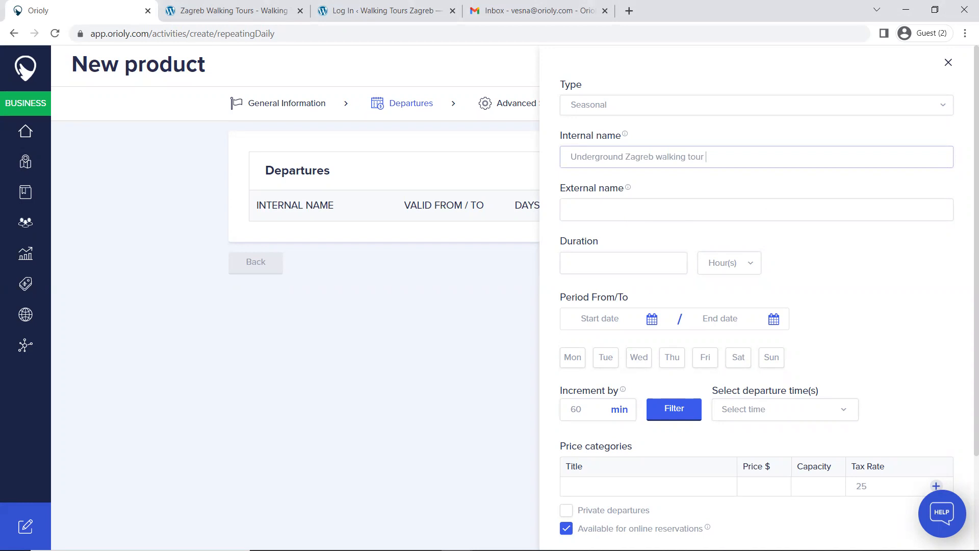
pyautogui.click(655, 206)
pyautogui.write('Underground Zagreb walking tour')
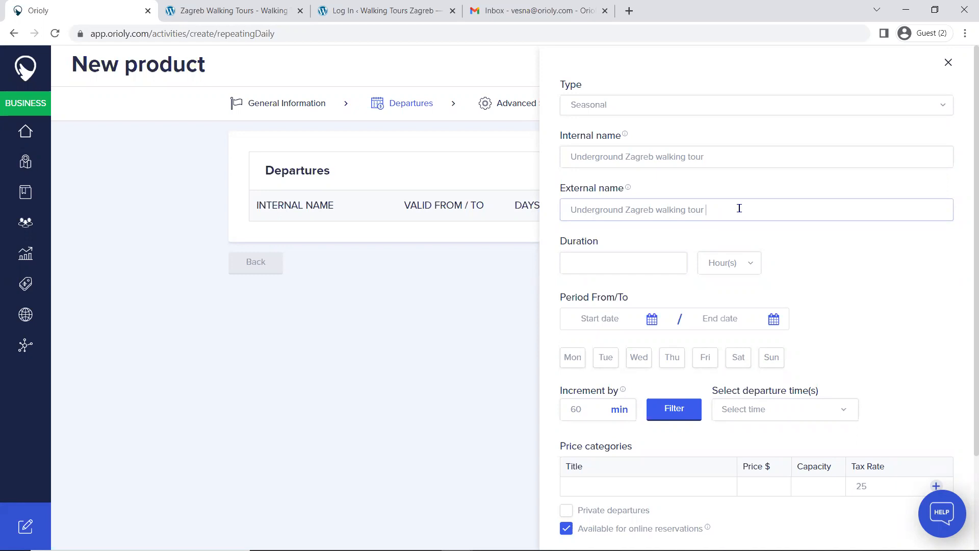
# Step: Set the departure's duration to 2 hours
pyautogui.click(653, 261)
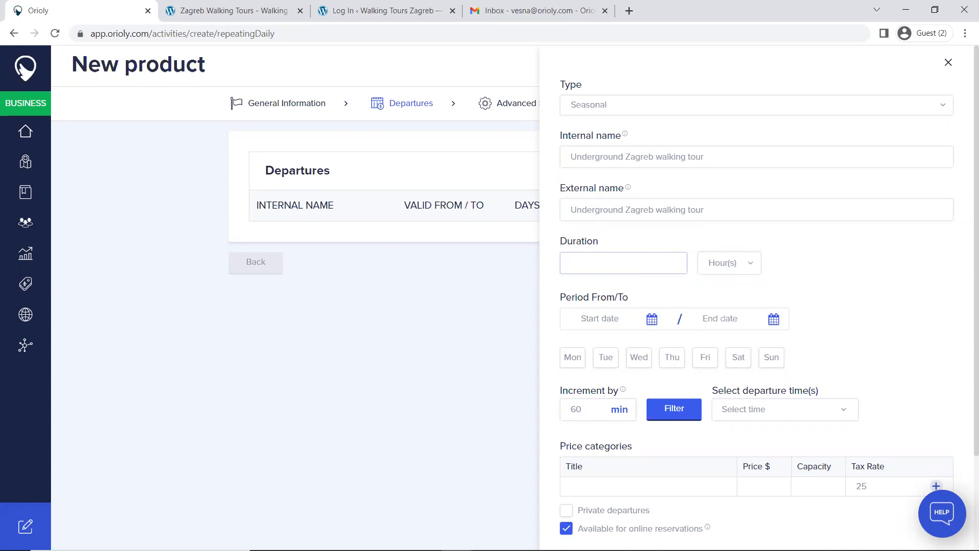
pyautogui.click(741, 267)
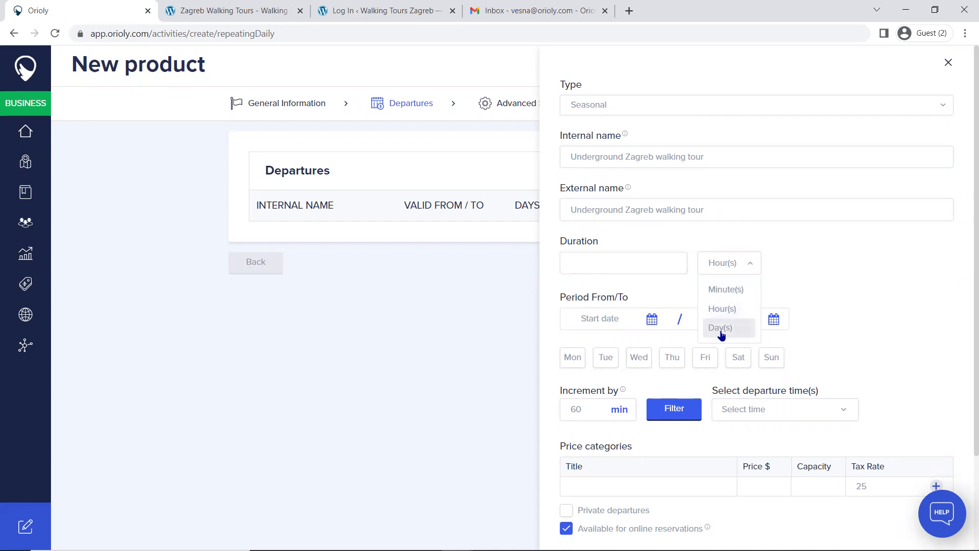
pyautogui.click(640, 267)
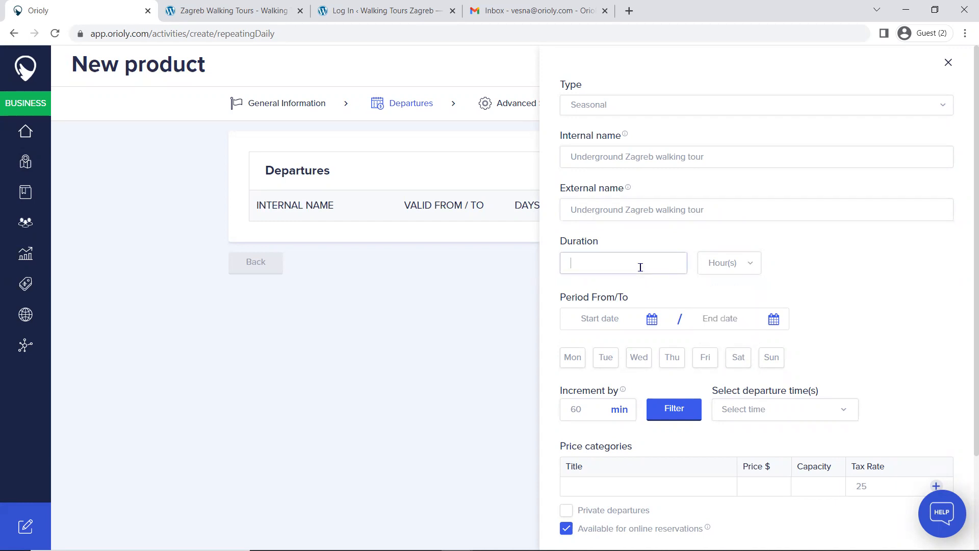
pyautogui.write('2')
# Step: Set the departure period from 23.11.2022 to 31.12.2022, running on Fridays, Saturdays and Sundays
pyautogui.click(594, 316)
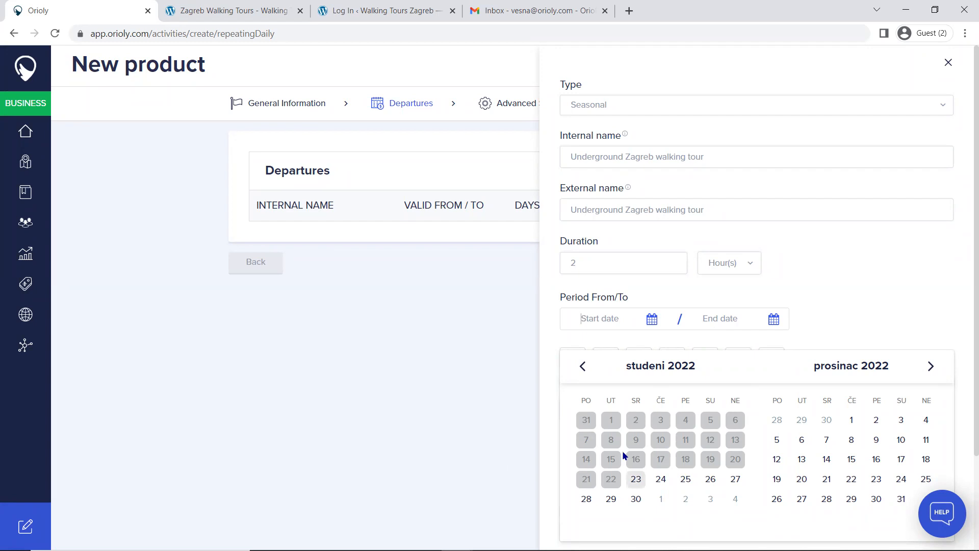
pyautogui.click(636, 479)
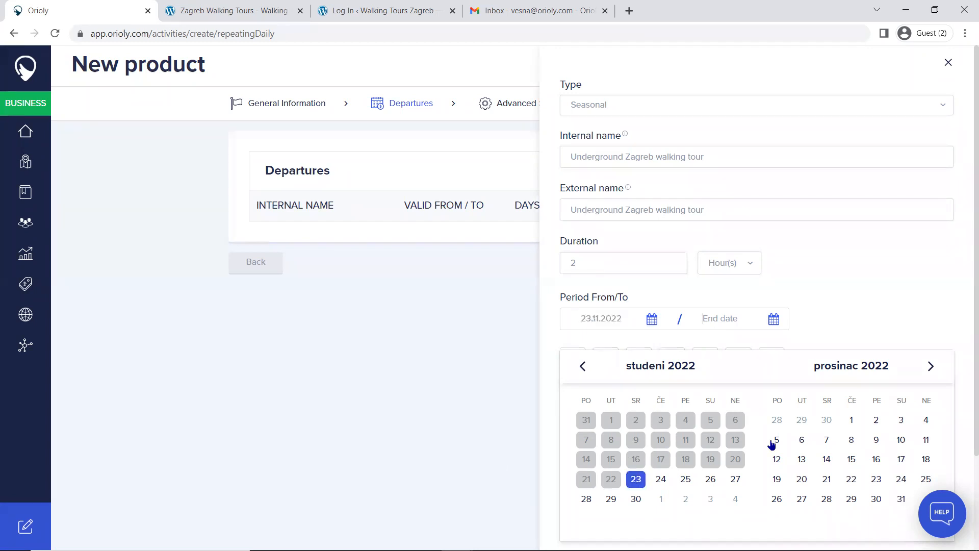
pyautogui.click(901, 499)
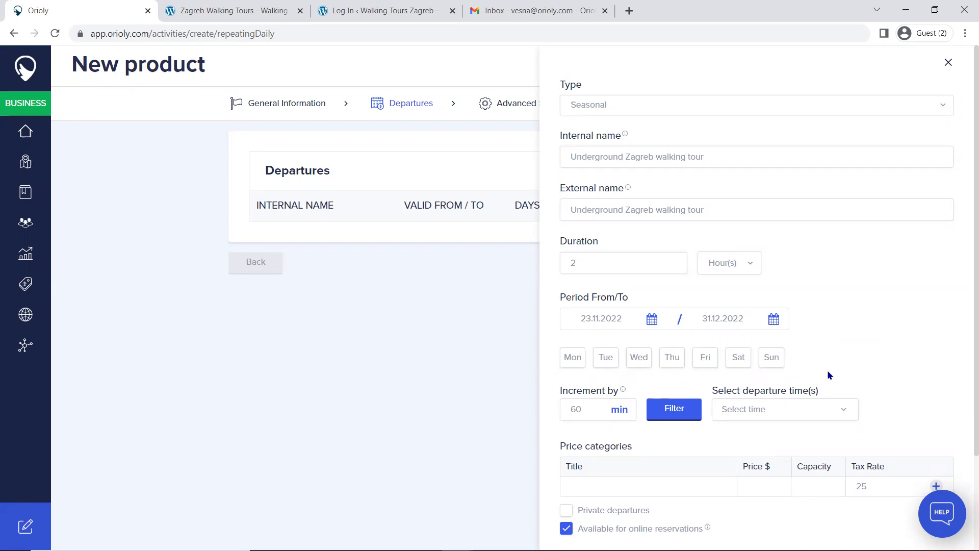
pyautogui.click(706, 361)
pyautogui.click(738, 359)
pyautogui.click(768, 357)
# Step: Select 10:00, 14:00 and 18:00 as the departure times
pyautogui.scroll(-2, 857, 320)
pyautogui.click(835, 297)
pyautogui.scroll(-2, 797, 363)
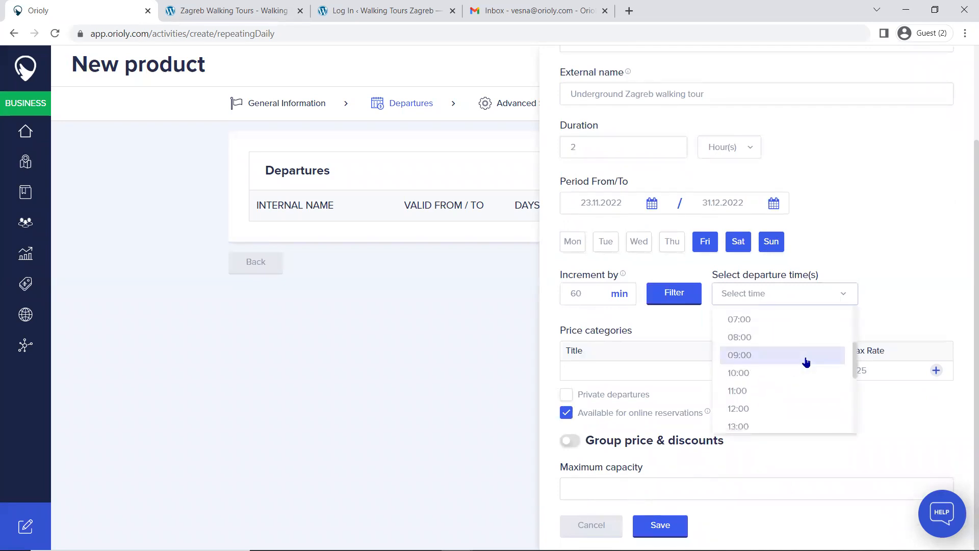
pyautogui.click(774, 376)
pyautogui.scroll(-2, 796, 373)
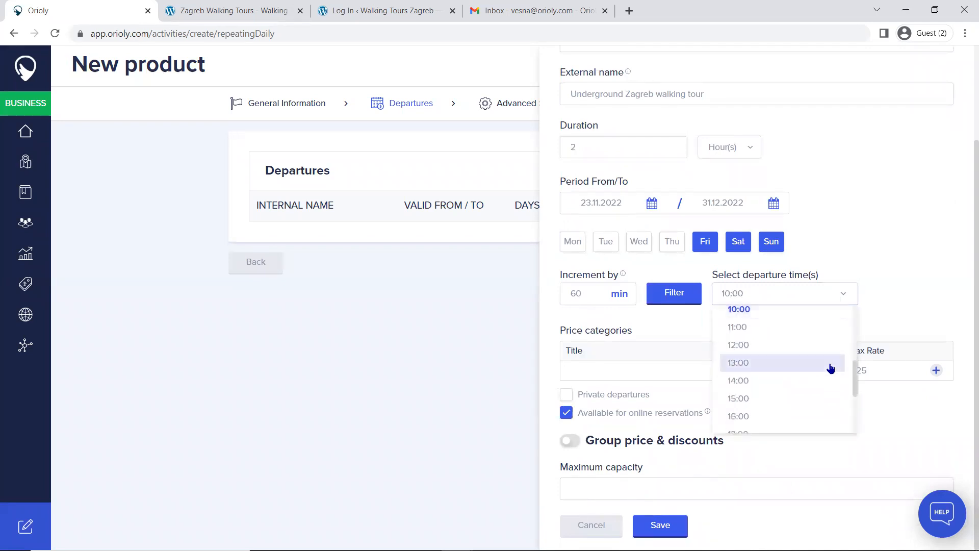
pyautogui.click(754, 382)
pyautogui.scroll(-2, 757, 385)
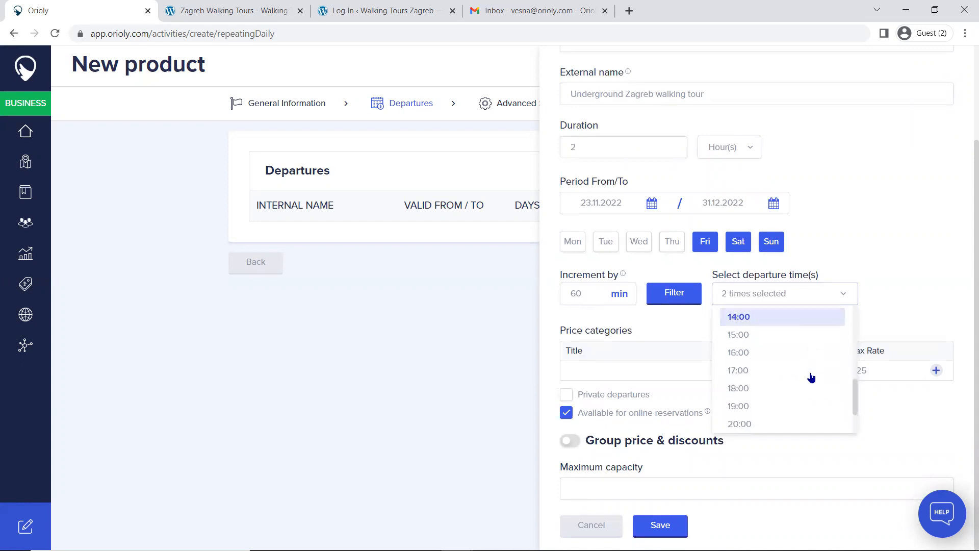
pyautogui.click(762, 393)
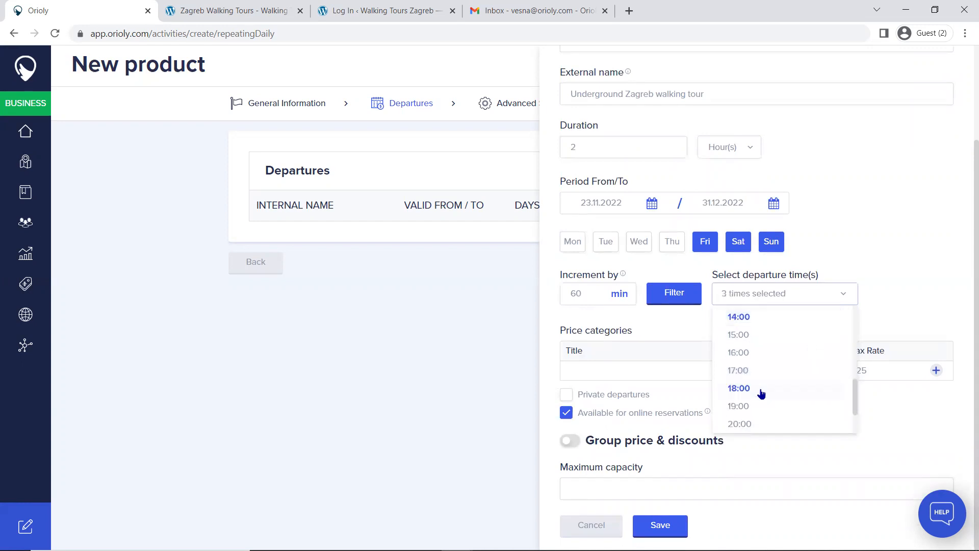
pyautogui.click(900, 243)
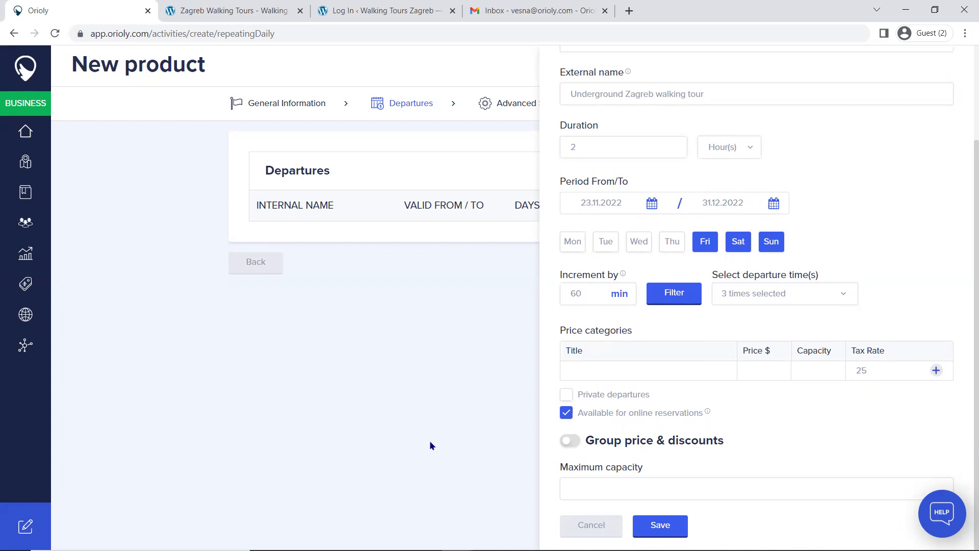
# Step: Define a price category titled Adults with a price of $50
pyautogui.click(609, 372)
pyautogui.write('ADults')
pyautogui.click(583, 370)
pyautogui.press('BackSpace')
pyautogui.write('d')
pyautogui.click(767, 373)
pyautogui.write('50')
# Step: Add a second price category titled Children with a price of $25
pyautogui.click(936, 372)
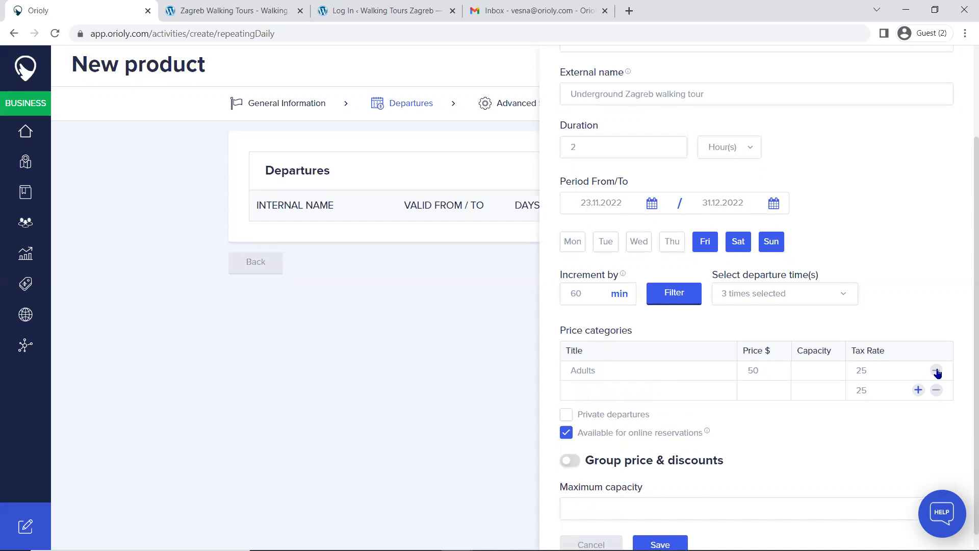
pyautogui.click(622, 386)
pyautogui.write('Children')
pyautogui.click(749, 390)
pyautogui.write('25')
# Step: Examine the type options for group price and discounts, leaving the feature switched off
pyautogui.scroll(-1, 811, 360)
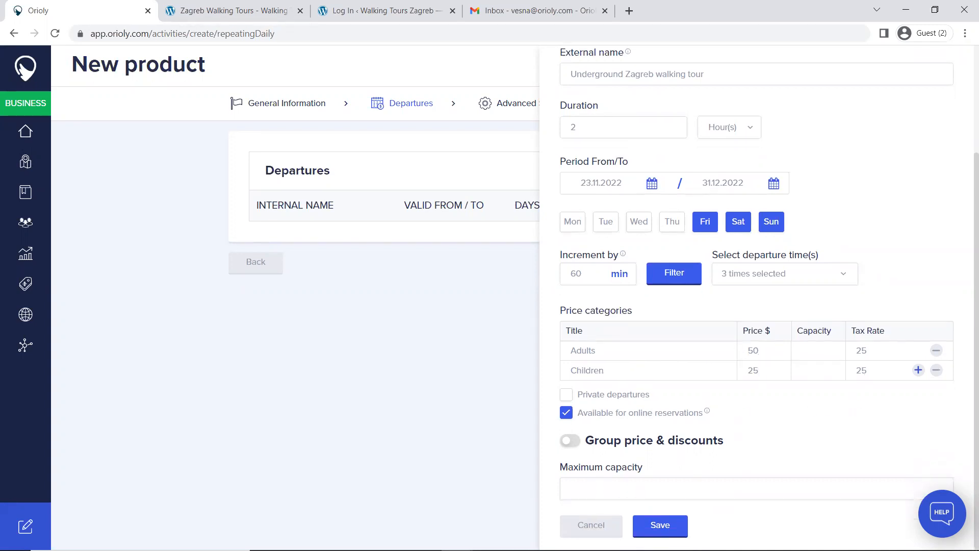
pyautogui.click(570, 441)
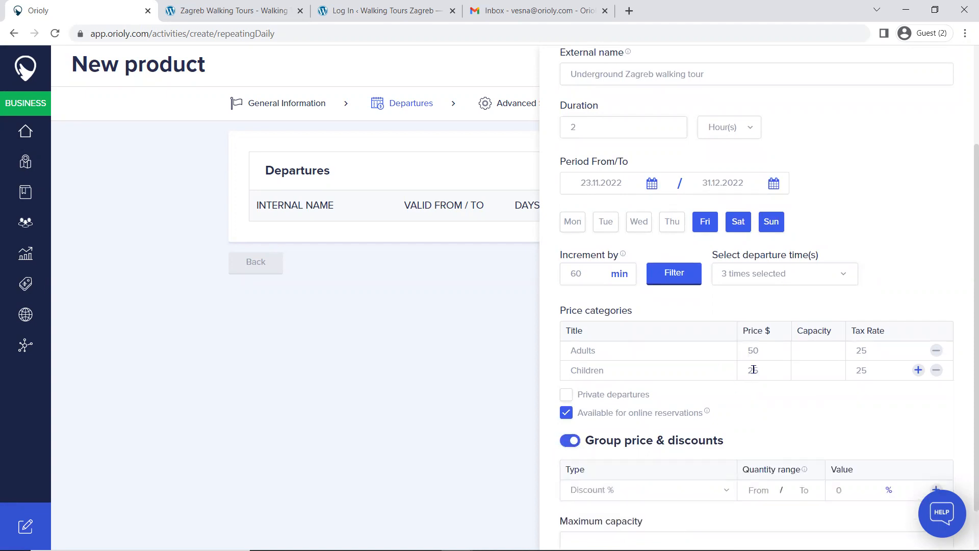
pyautogui.scroll(-1, 754, 369)
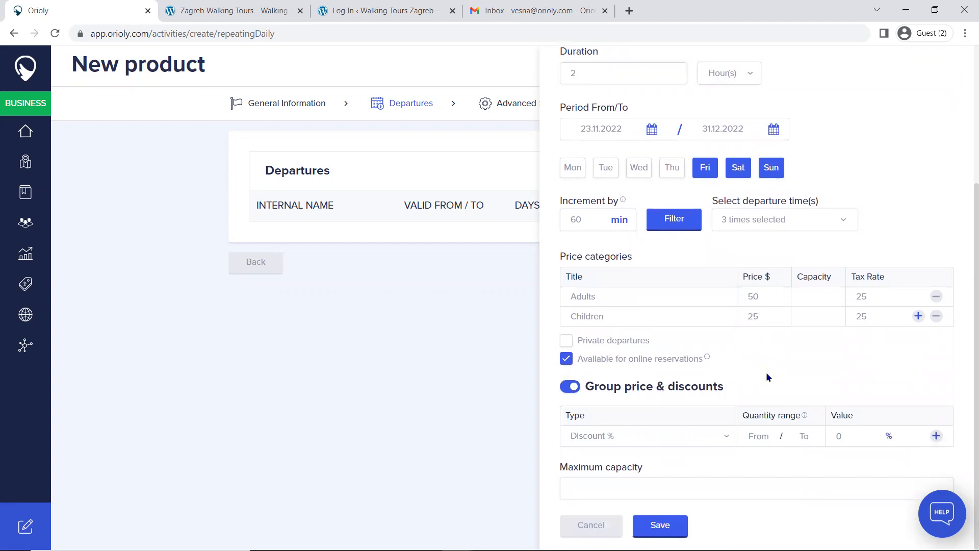
pyautogui.click(727, 438)
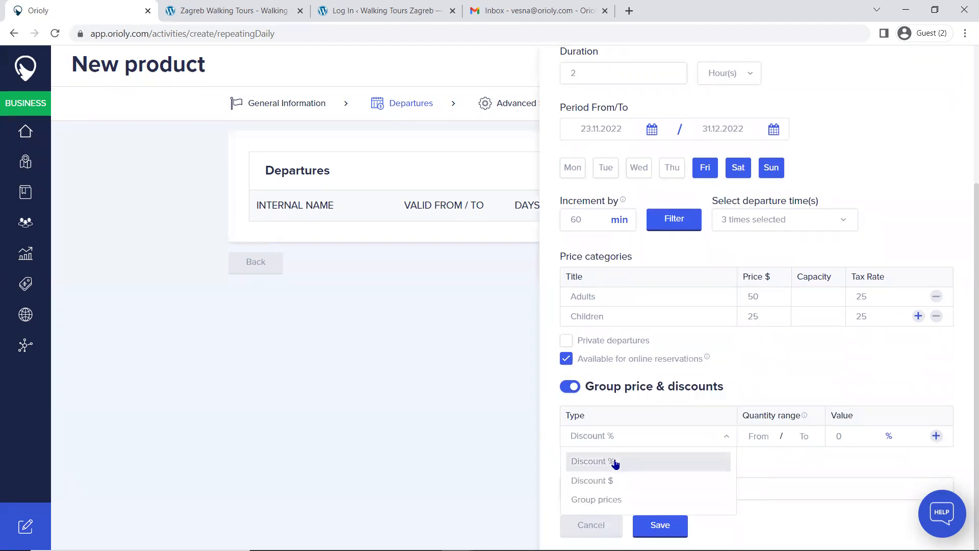
pyautogui.press('Down')
pyautogui.press('Down')
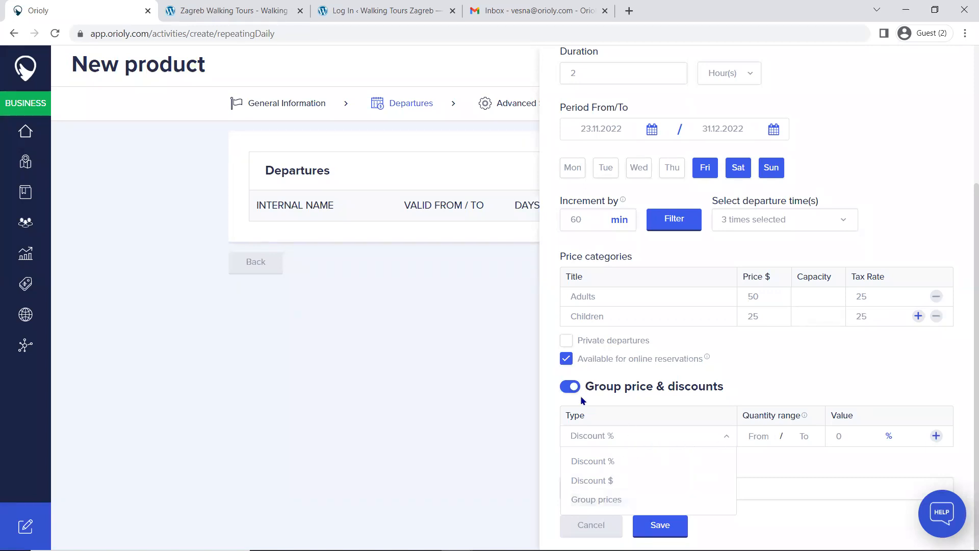
pyautogui.click(567, 386)
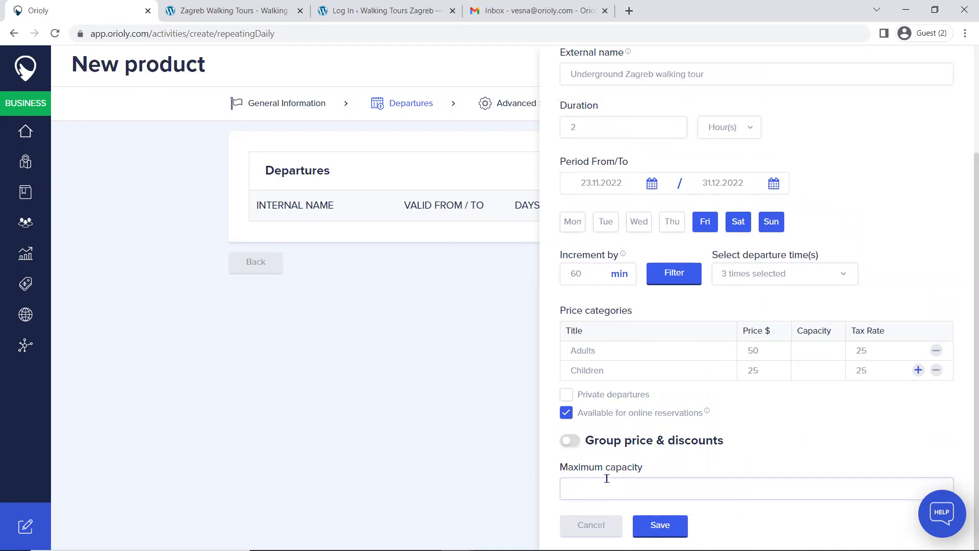
# Step: Set the departure's maximum capacity to 20, check the entered details and save the departure
pyautogui.write('20')
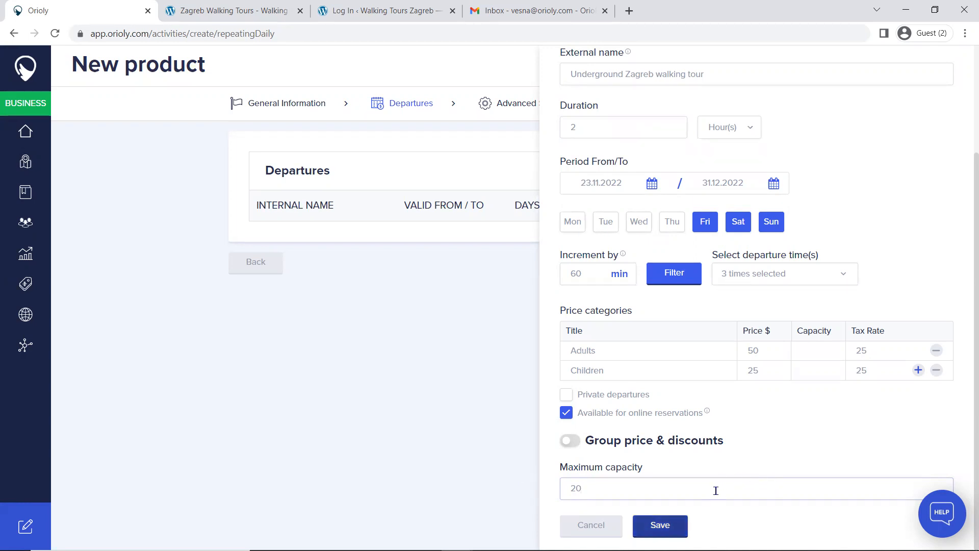
pyautogui.scroll(3, 714, 451)
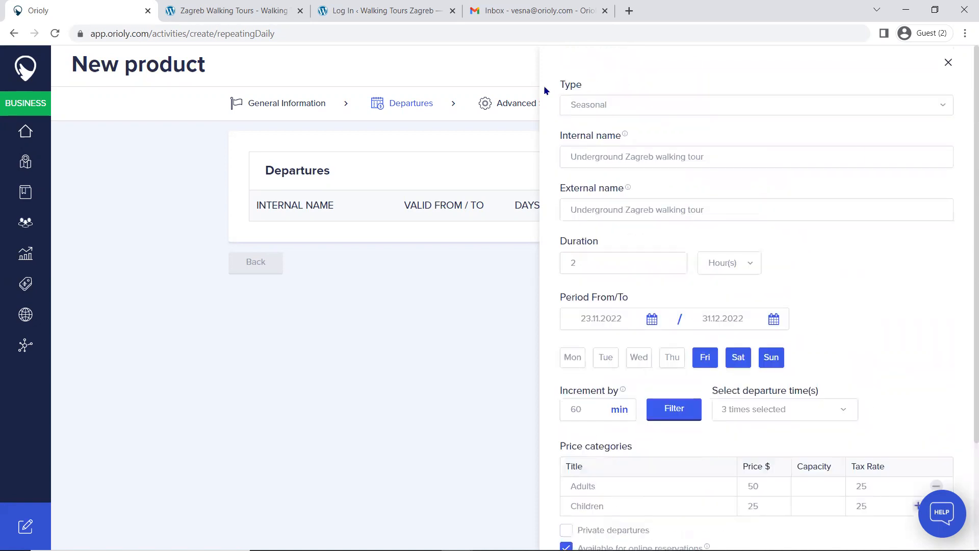
pyautogui.scroll(-3, 765, 387)
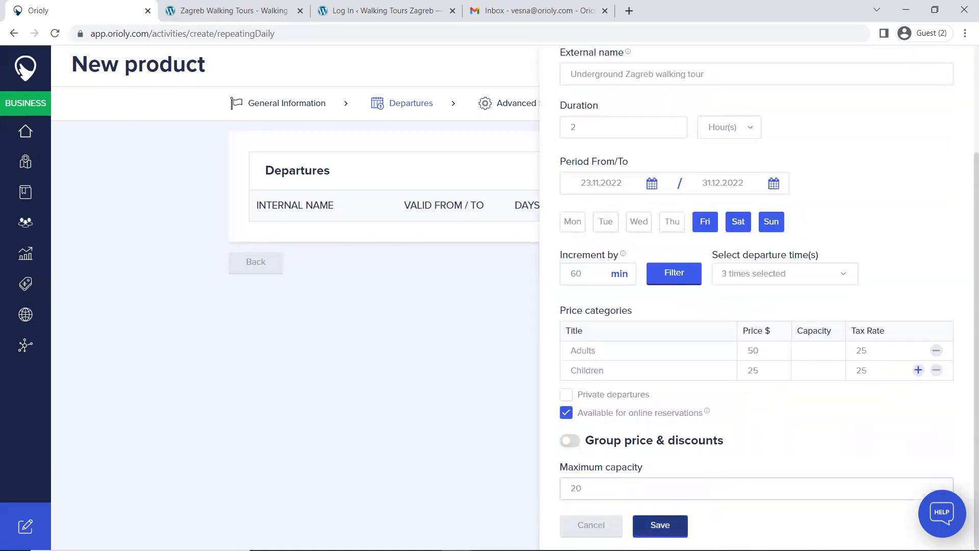
pyautogui.click(660, 525)
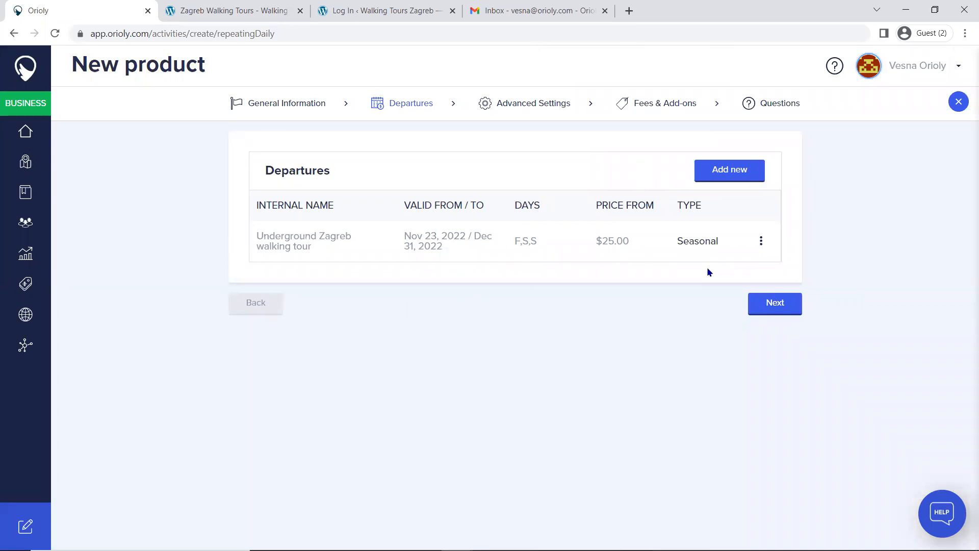
# Step: In the product's advanced settings, set the cut off time to 1440 minutes and continue to the fees and add-ons
pyautogui.click(530, 106)
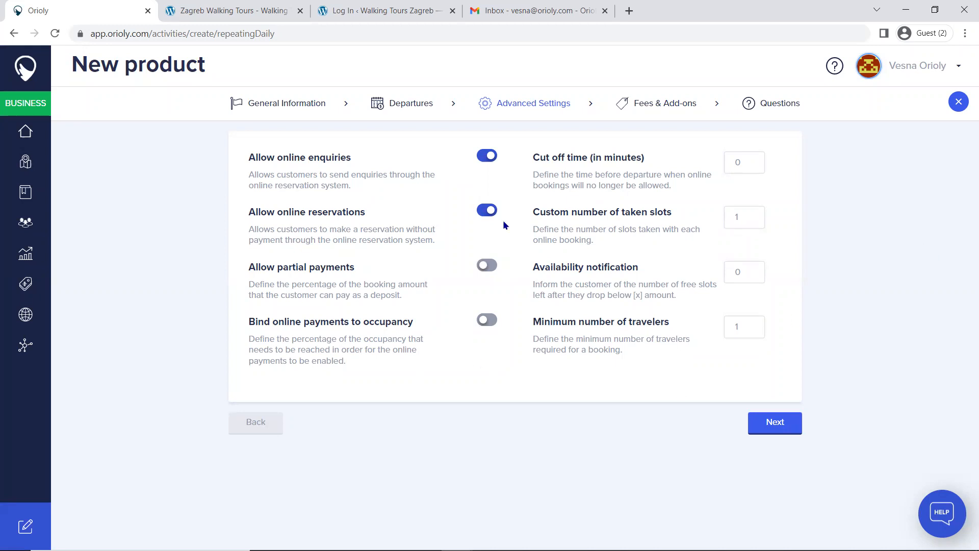
pyautogui.click(484, 156)
pyautogui.click(490, 158)
pyautogui.click(757, 166)
pyautogui.write('1440')
pyautogui.press('Left')
pyautogui.press('Left')
pyautogui.press('BackSpace')
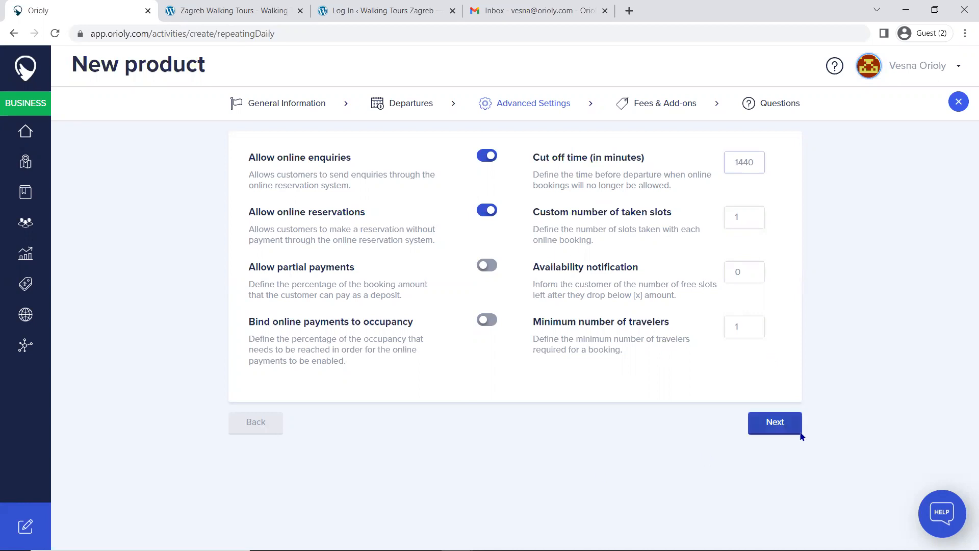
pyautogui.click(776, 431)
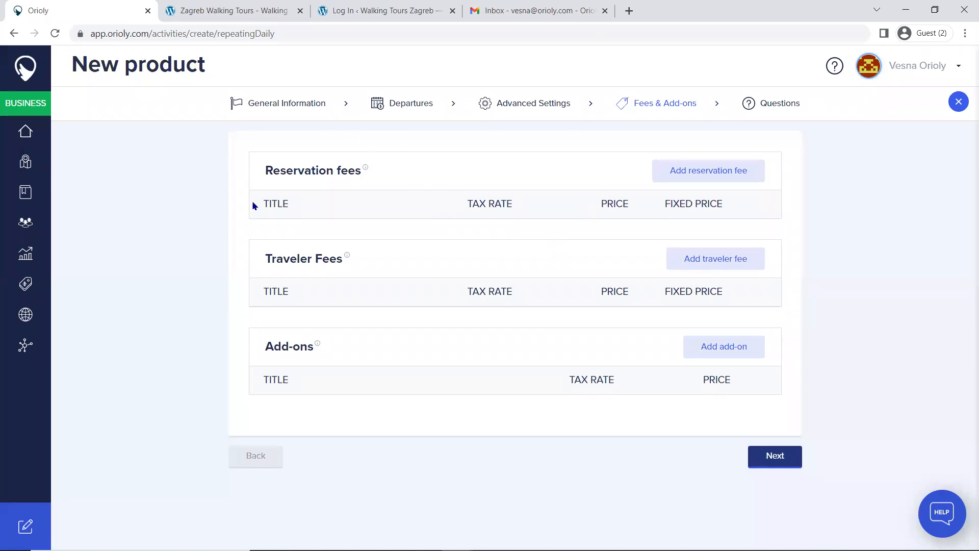
# Step: Add and save a reservation fee titled "Online card payment fee" with a fixed price of $1
pyautogui.moveTo(364, 170)
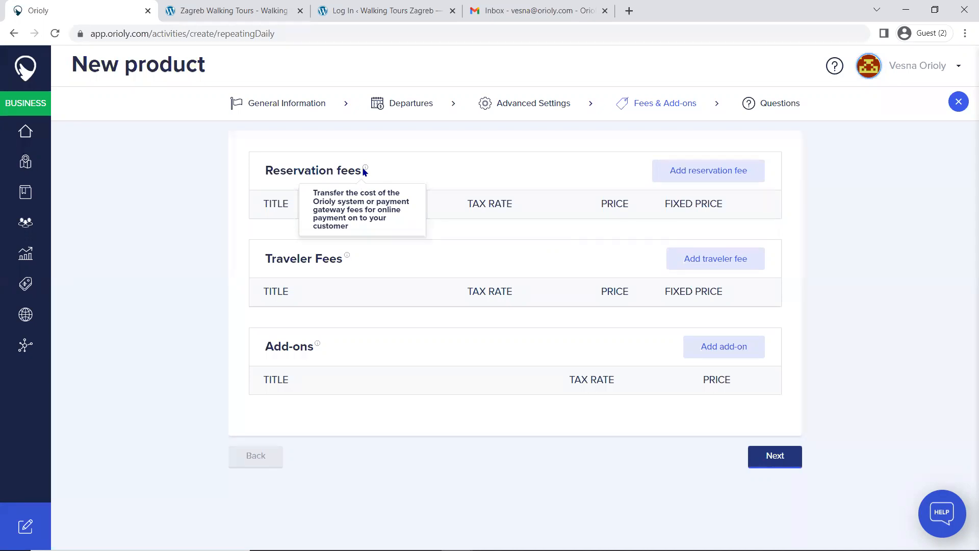
pyautogui.click(692, 176)
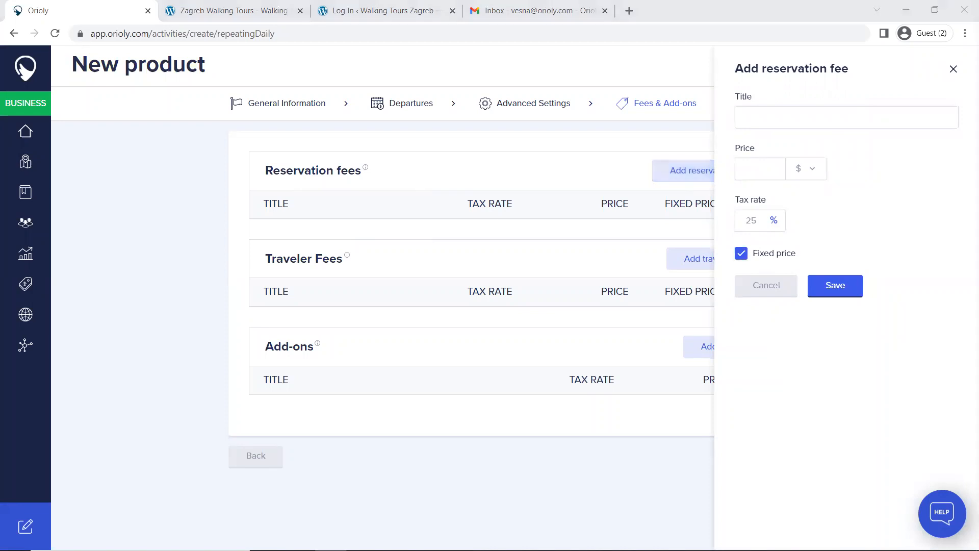
pyautogui.click(785, 115)
pyautogui.write('Online card payment fee')
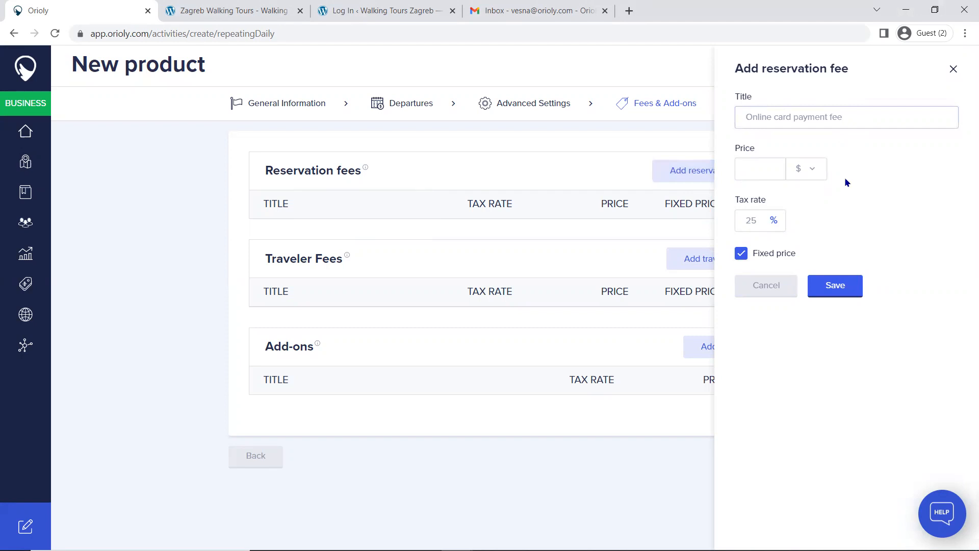
pyautogui.click(774, 170)
pyautogui.write('5')
pyautogui.press('BackSpace')
pyautogui.write('1')
pyautogui.click(812, 171)
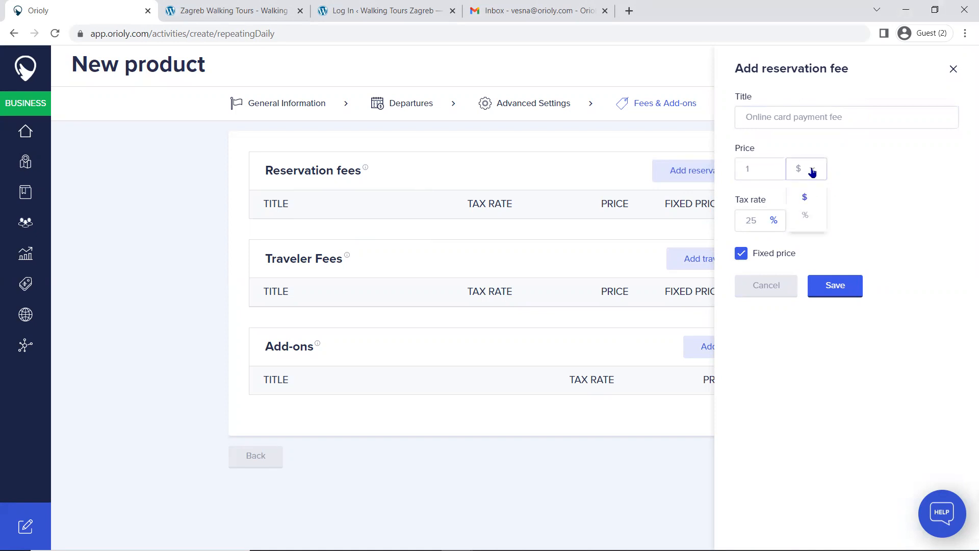
pyautogui.click(814, 171)
pyautogui.click(842, 293)
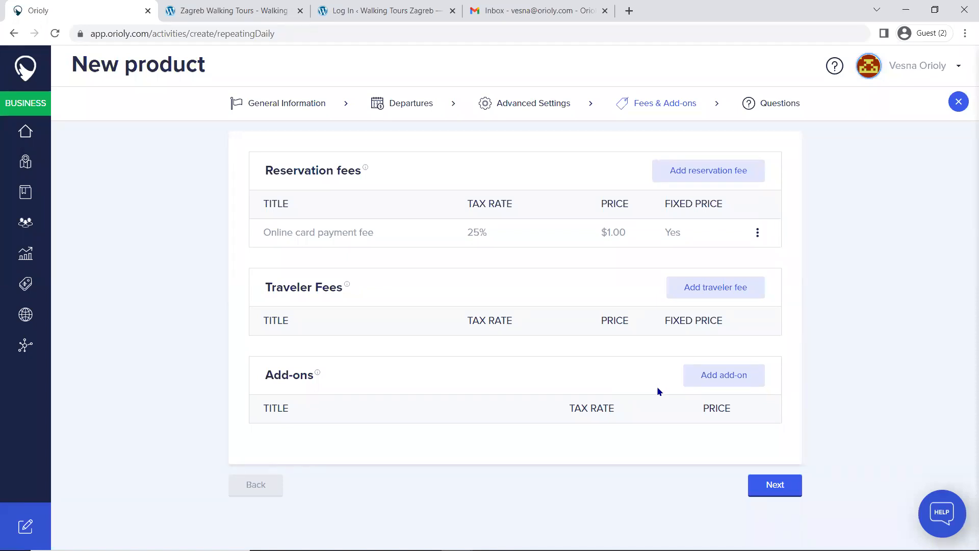
# Step: Add and save an add-on titled "Homeland war small museum" priced at $5 for all price categories
pyautogui.click(720, 376)
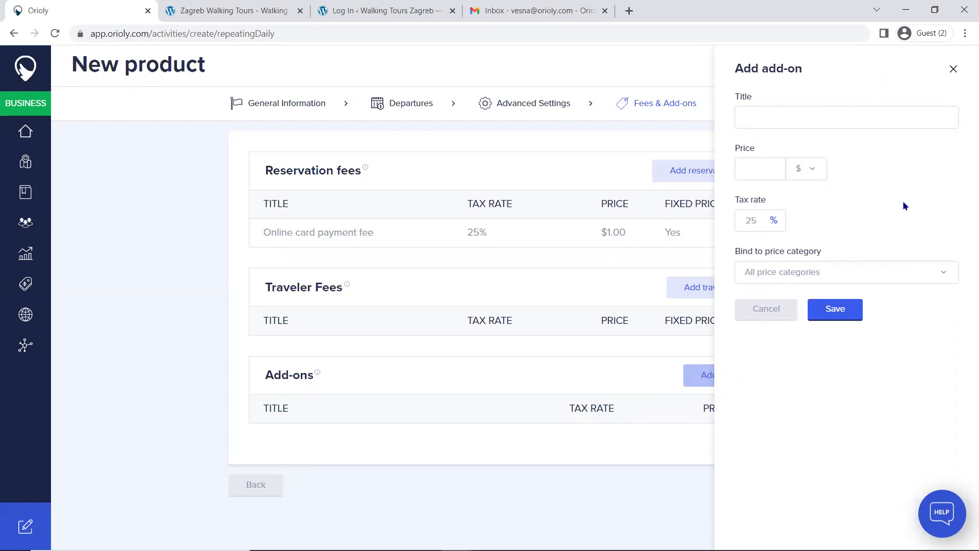
pyautogui.click(780, 117)
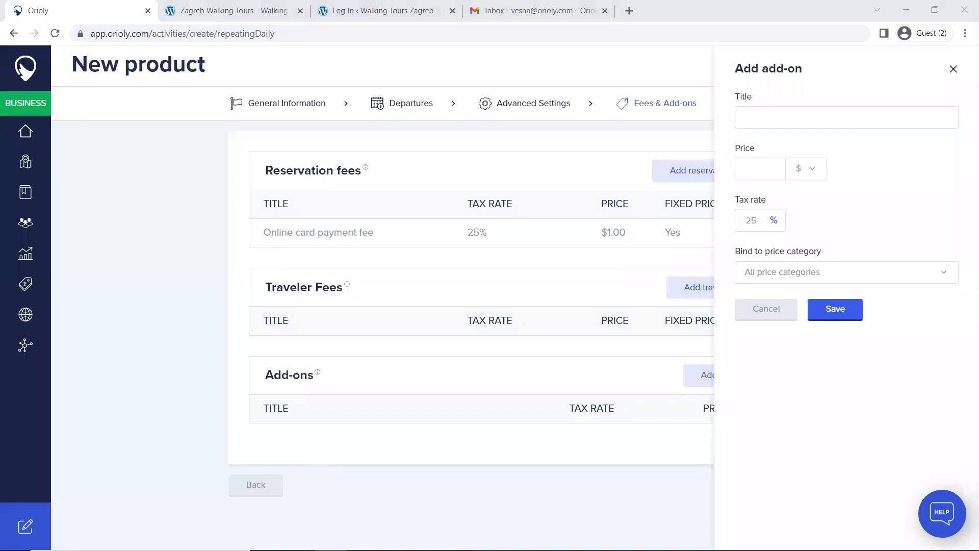
pyautogui.click(766, 115)
pyautogui.write('Homeland war small museum')
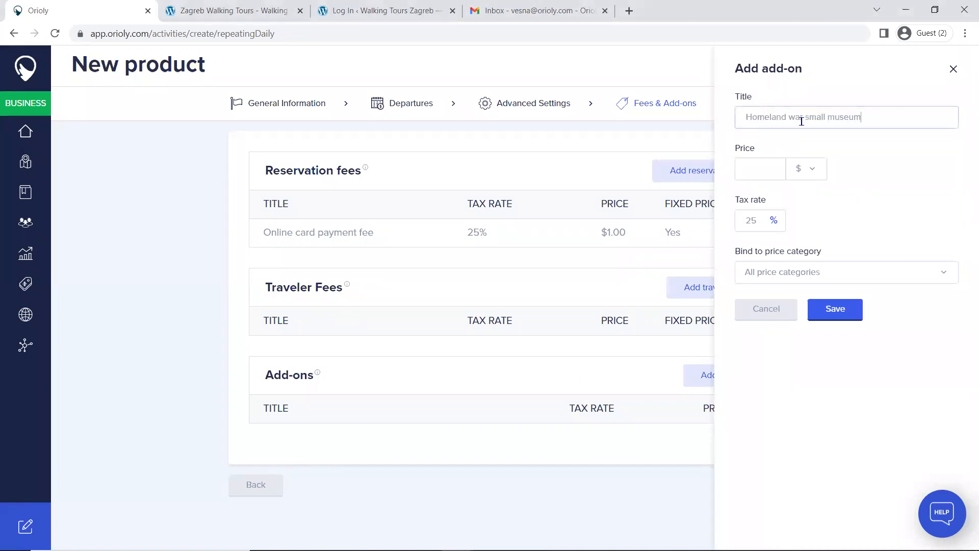
pyautogui.click(763, 167)
pyautogui.write('5')
pyautogui.click(811, 170)
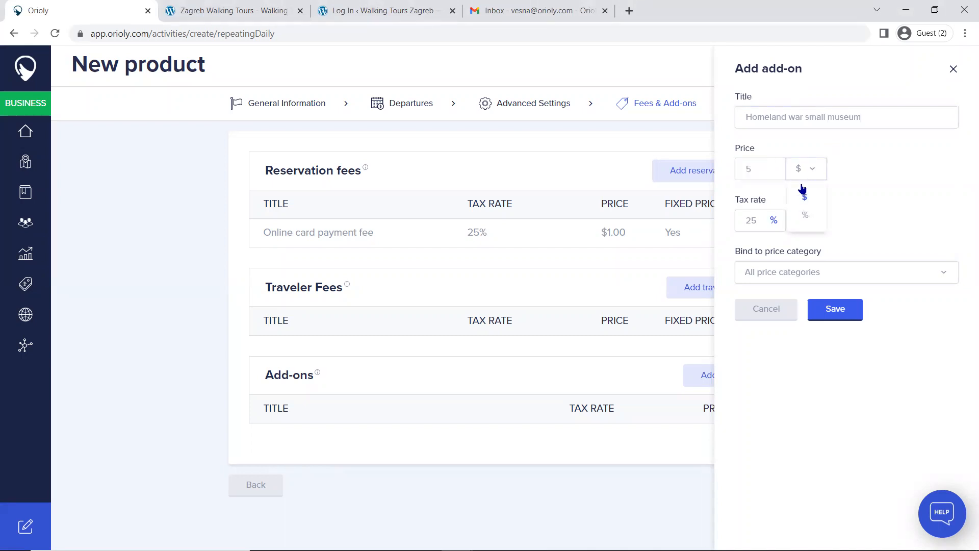
pyautogui.click(812, 173)
pyautogui.click(917, 277)
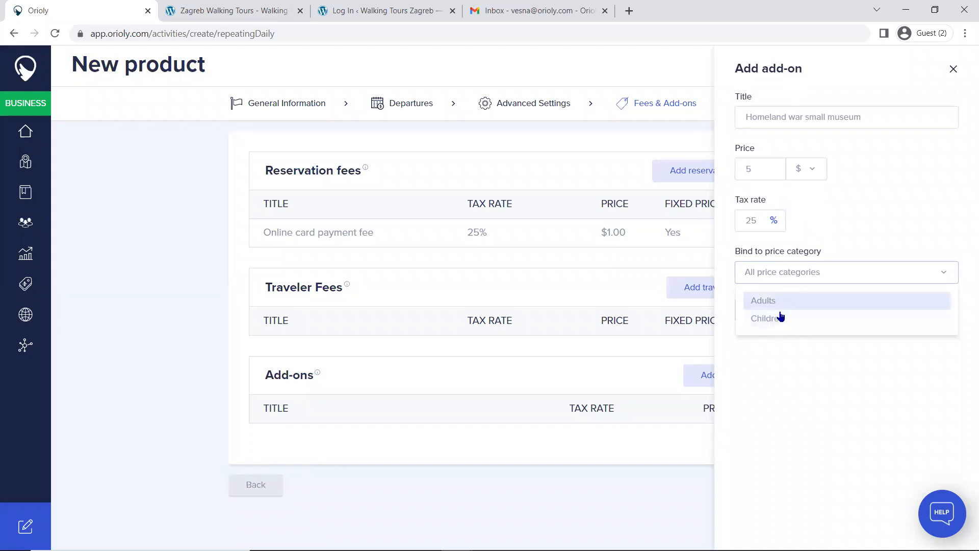
pyautogui.click(870, 216)
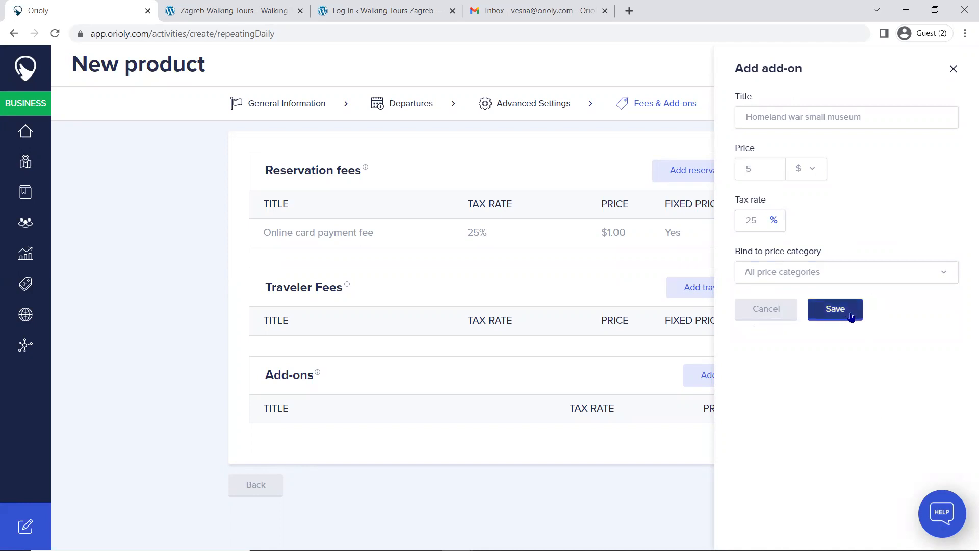
pyautogui.click(850, 318)
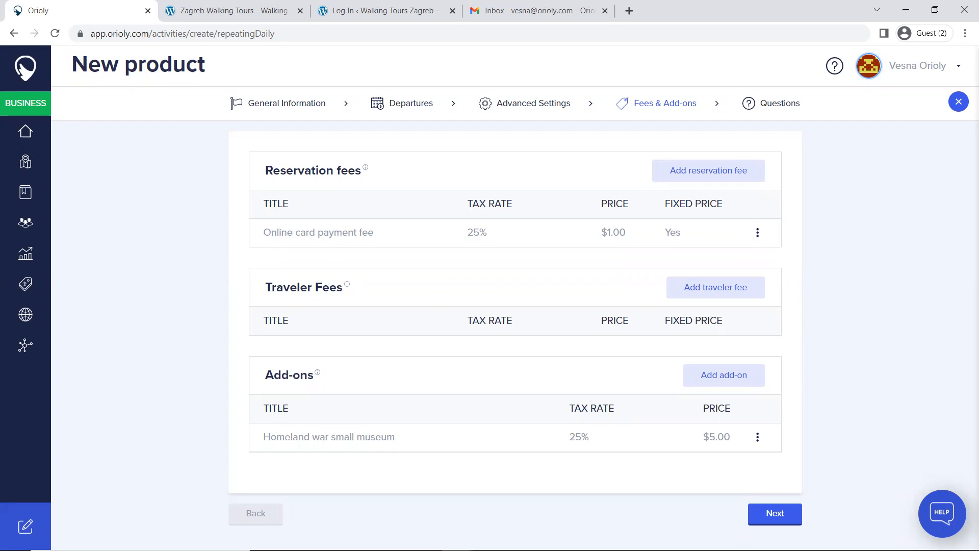
# Step: In the product's questions, add a question labelled "Do you have any food preferences? a" with the Predefined type
pyautogui.click(777, 107)
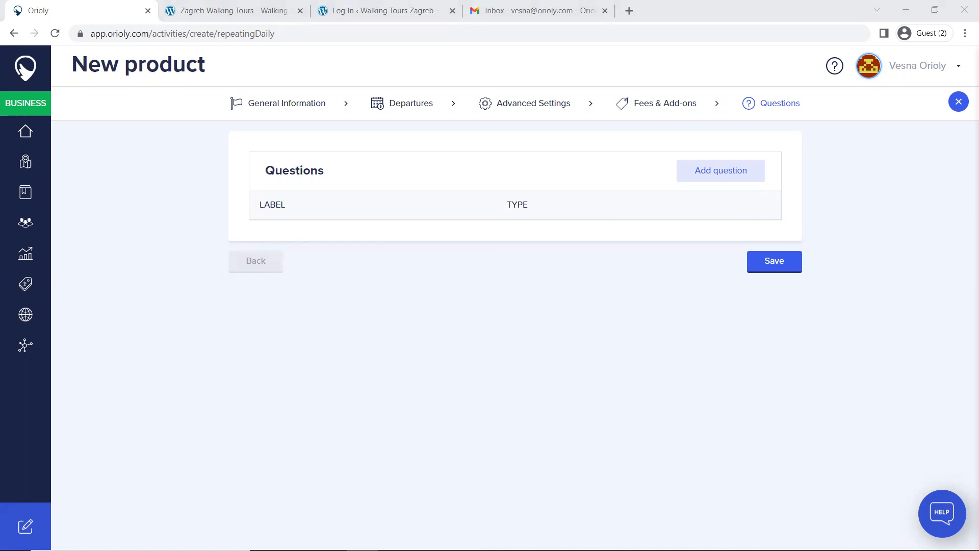
pyautogui.hotkey('alt', 'Tab')
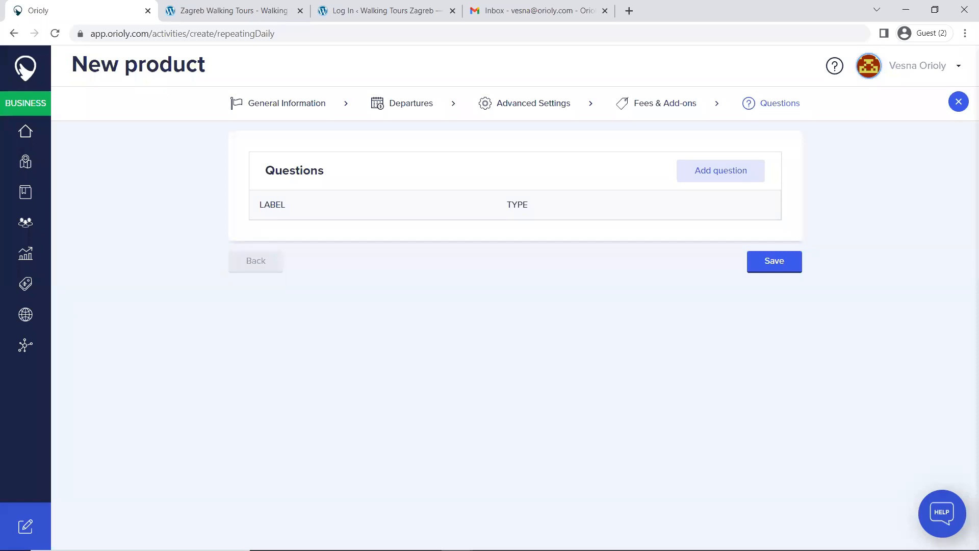
pyautogui.click(731, 174)
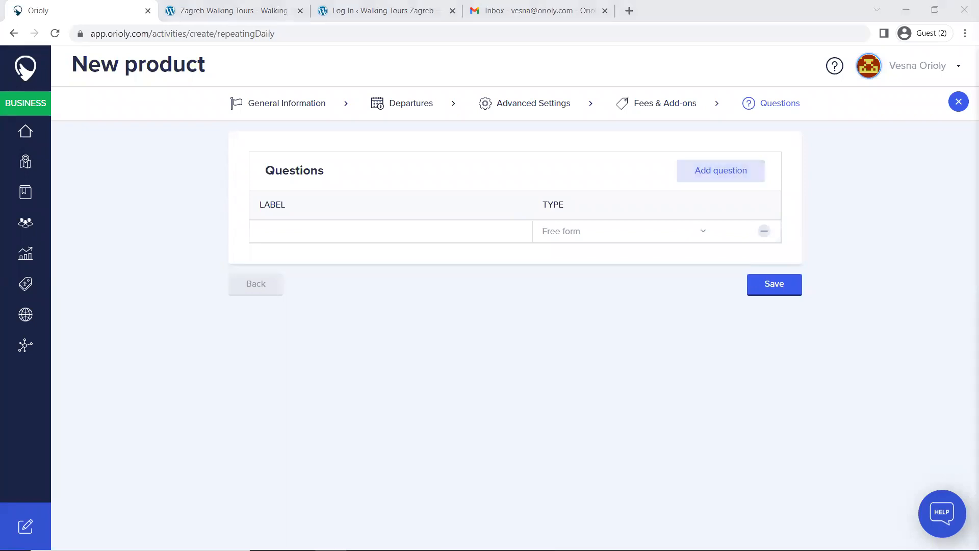
pyautogui.click(334, 227)
pyautogui.write('Do you have any food preferences? a')
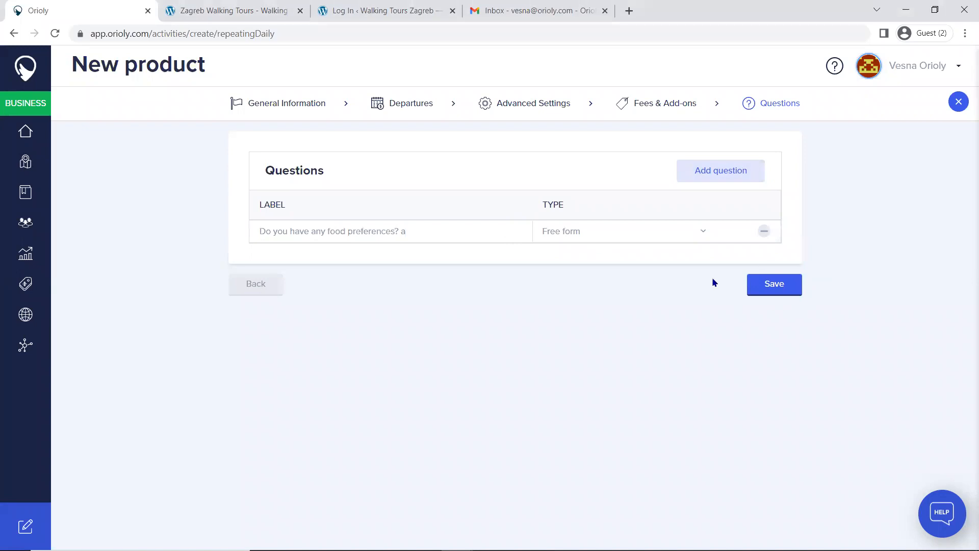
pyautogui.click(700, 227)
pyautogui.click(568, 275)
# Step: Enter Gluten Free, Vegan and Other as the food preferences question's options and save them
pyautogui.click(746, 232)
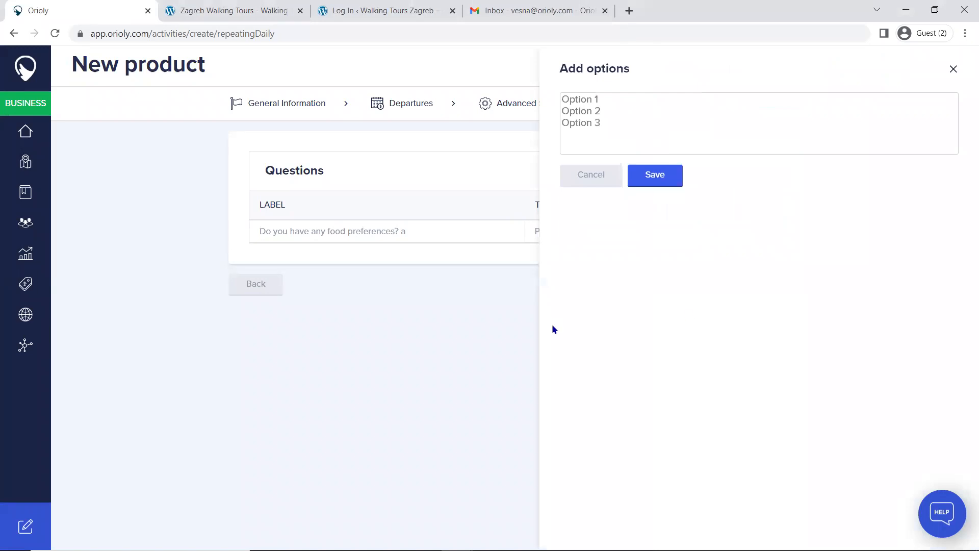
pyautogui.click(594, 98)
pyautogui.write('Gluten Free')
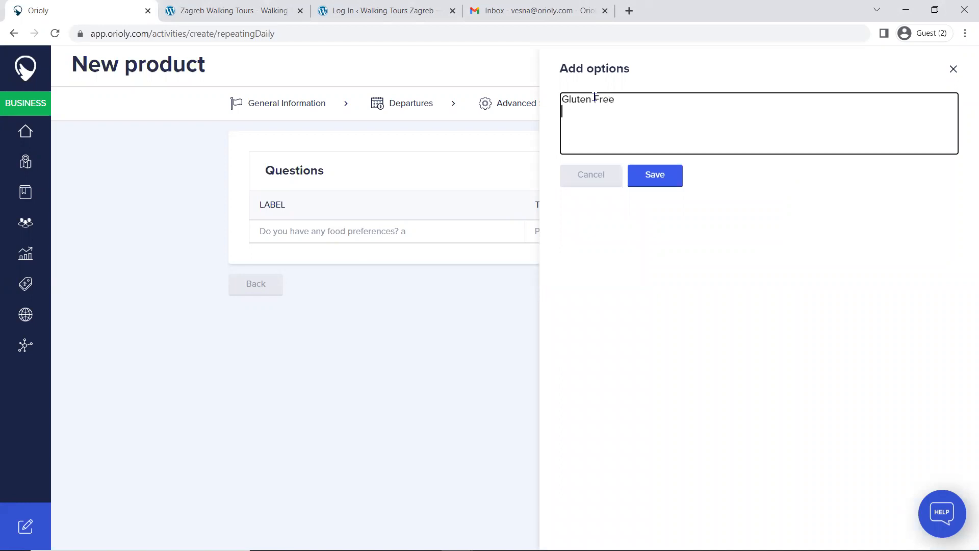
pyautogui.press('Return')
pyautogui.write('Vegan')
pyautogui.press('Return')
pyautogui.write('Other')
pyautogui.click(654, 175)
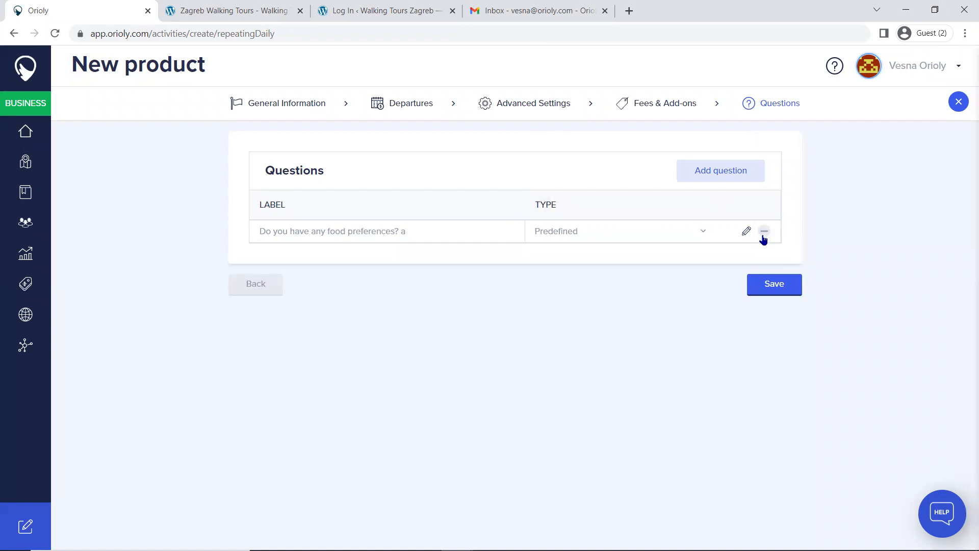
# Step: Add a second question labelled "Do you have any questions?" with the Free form type
pyautogui.click(735, 174)
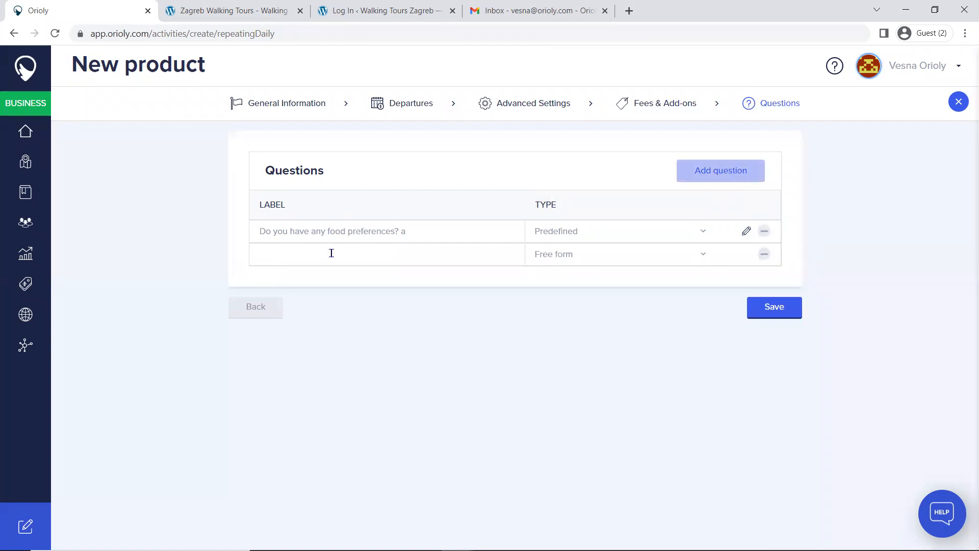
pyautogui.click(331, 253)
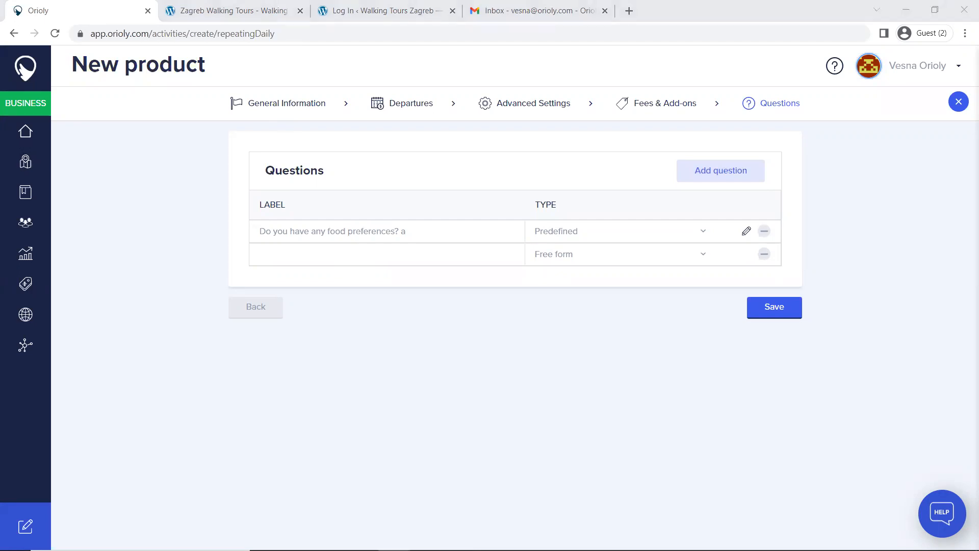
pyautogui.click(311, 254)
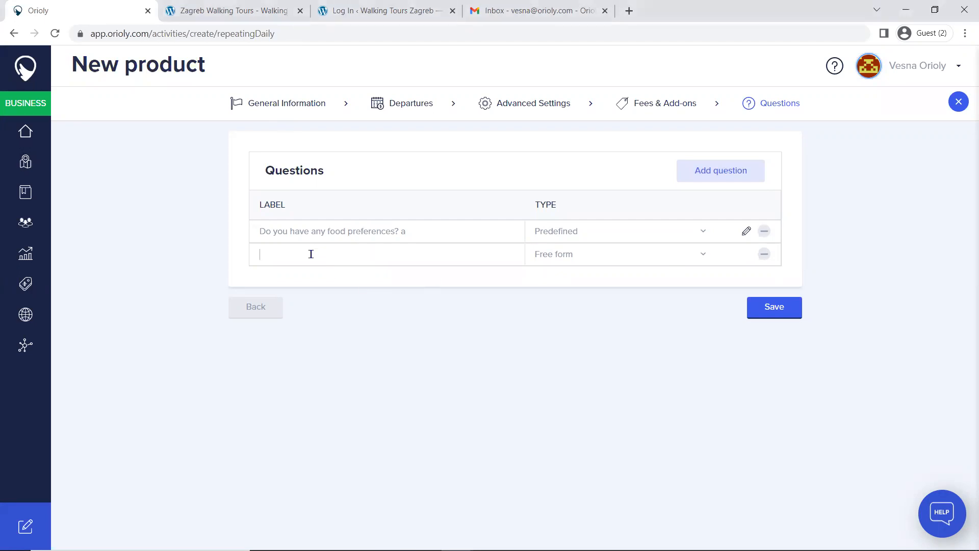
pyautogui.write('Do you have any questions?')
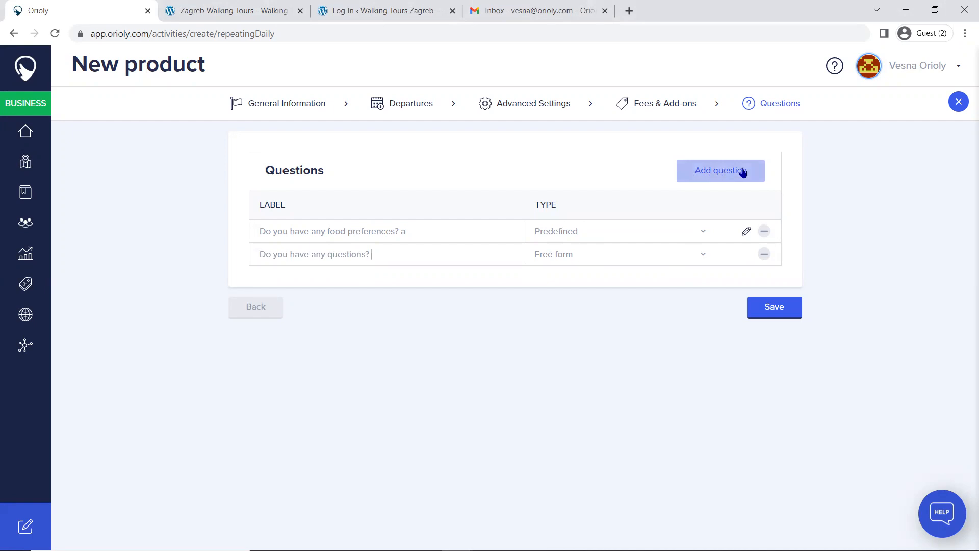
# Step: Add a Predefined question: "Could you please click on the link in this drop-down to confirm that you are aware of the meeting point?"
pyautogui.click(725, 169)
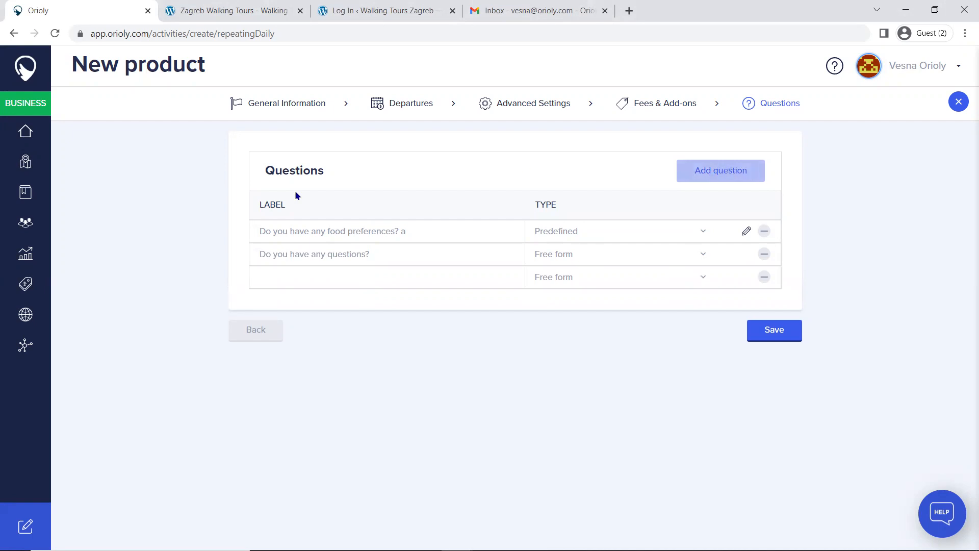
pyautogui.click(289, 280)
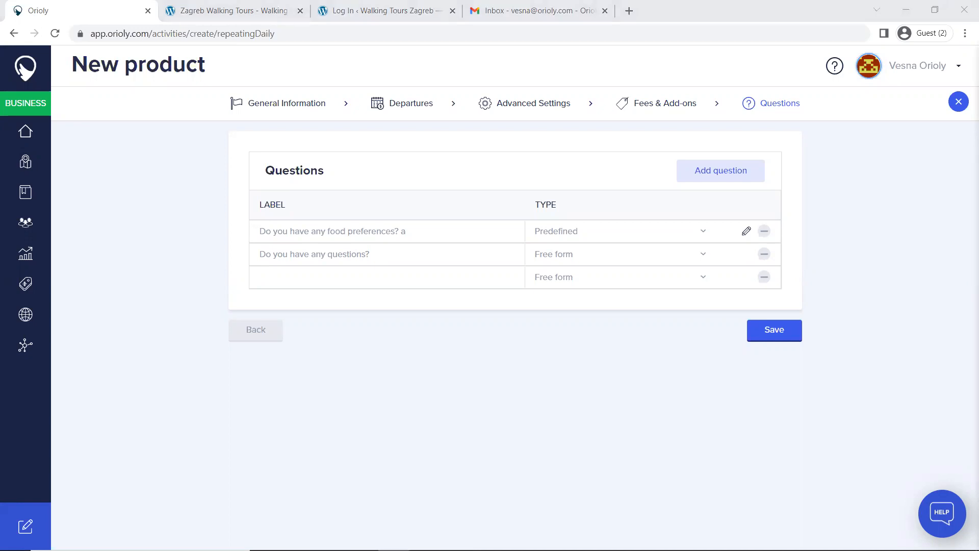
pyautogui.click(356, 280)
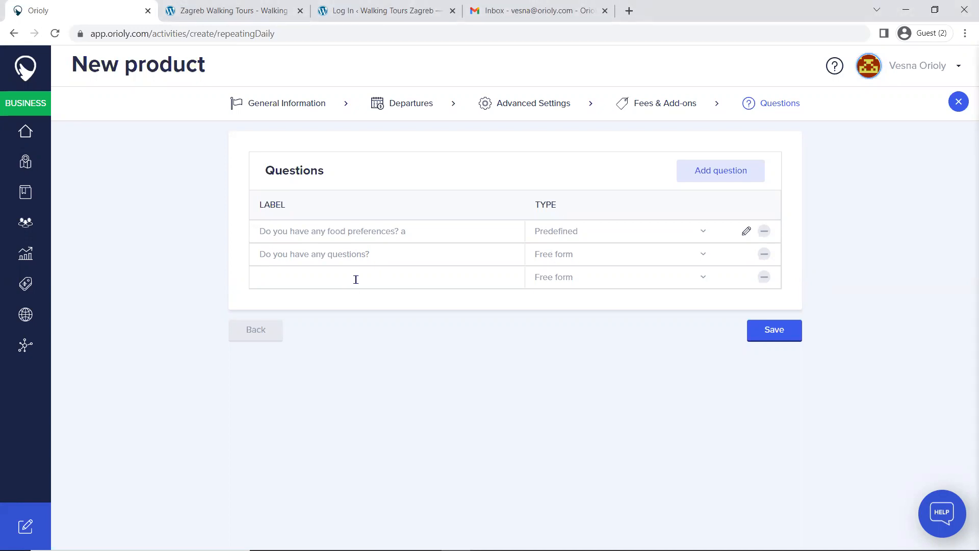
pyautogui.hotkey('ctrl', 'v')
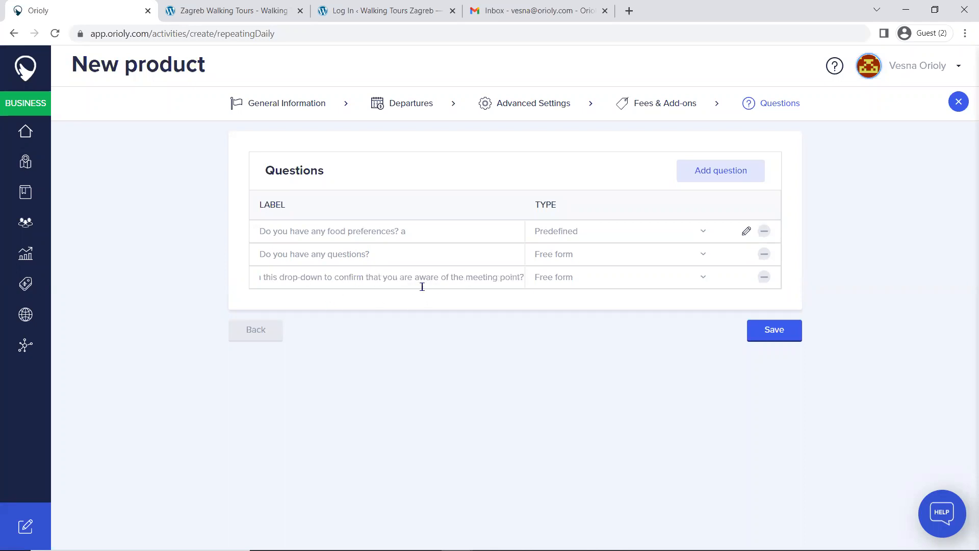
pyautogui.click(701, 278)
pyautogui.click(565, 322)
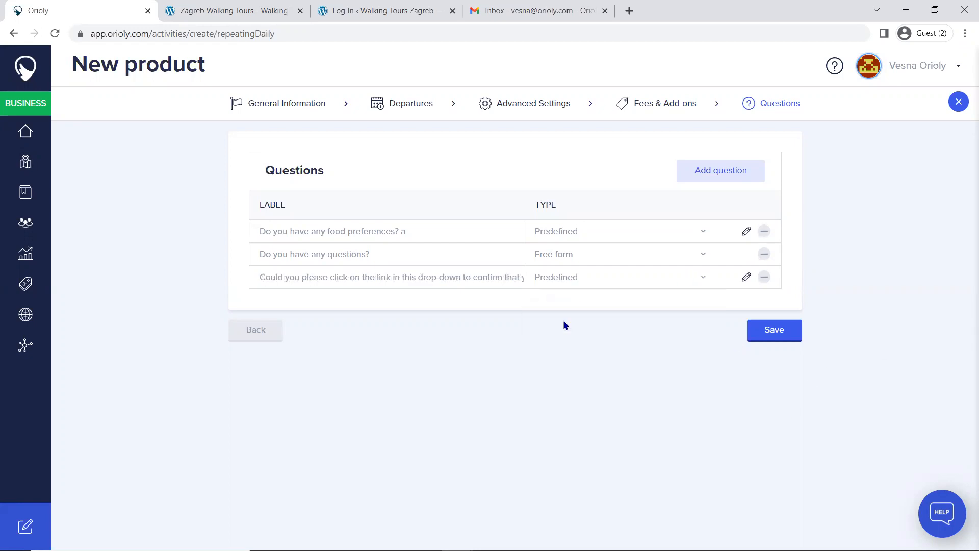
pyautogui.click(746, 277)
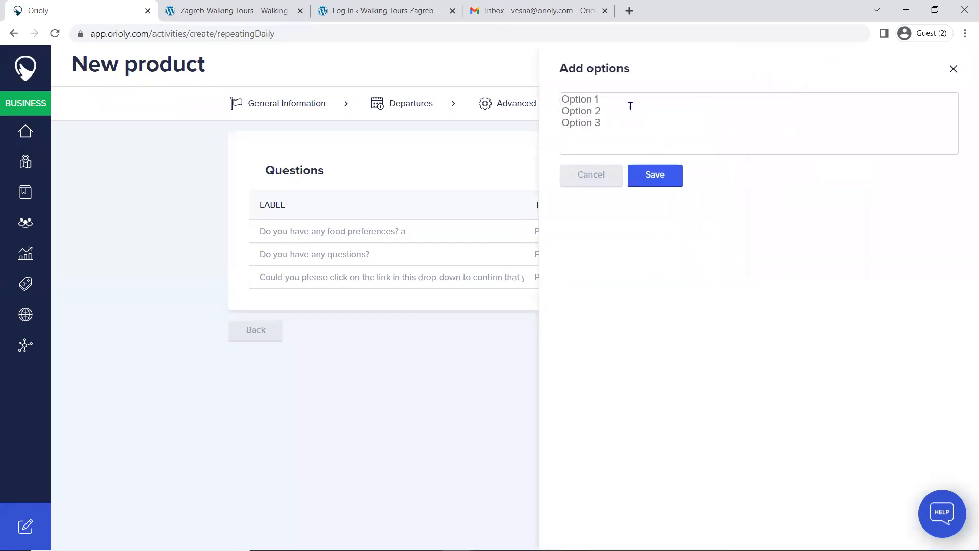
pyautogui.hotkey('alt', 'Tab')
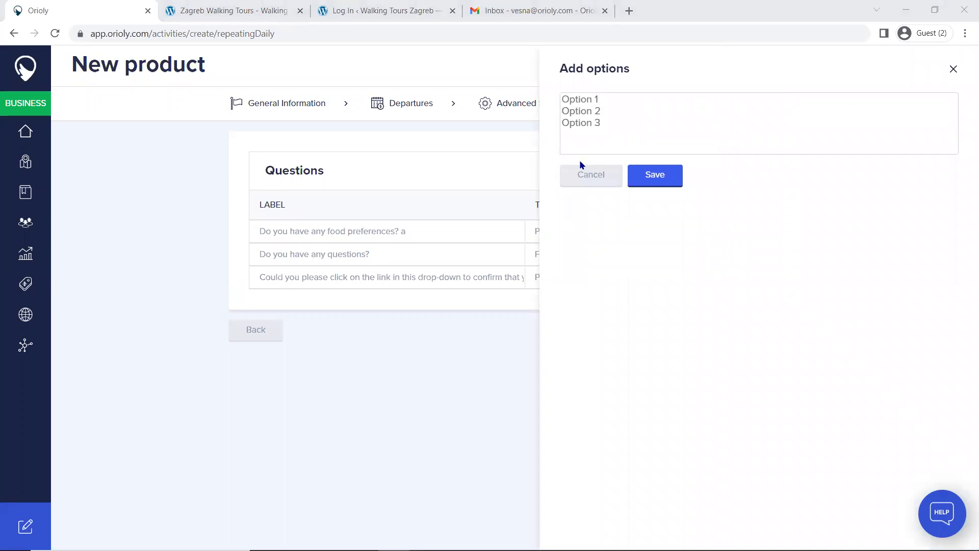
pyautogui.click(754, 151)
pyautogui.write('https://goo.gl/maps/LHqDJc7qGNVms5JA8')
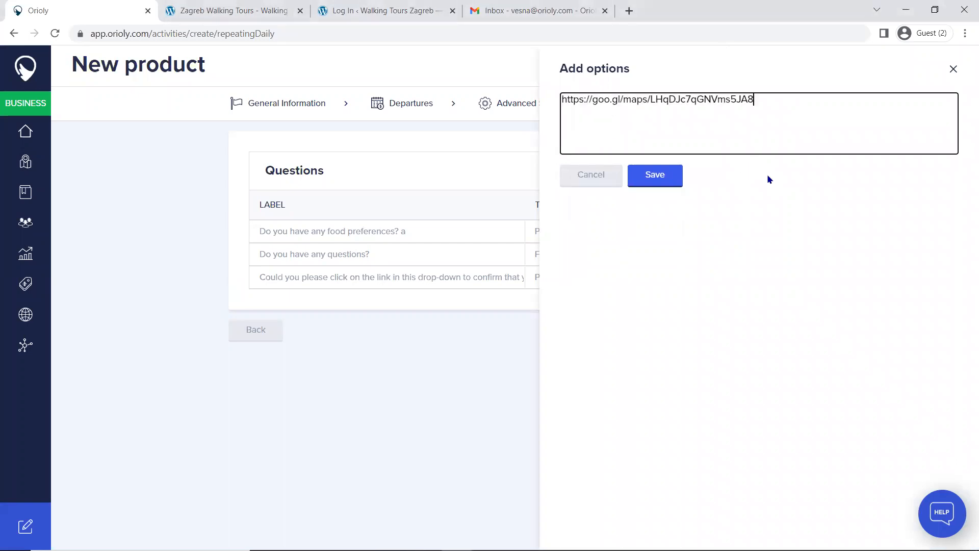
pyautogui.click(657, 176)
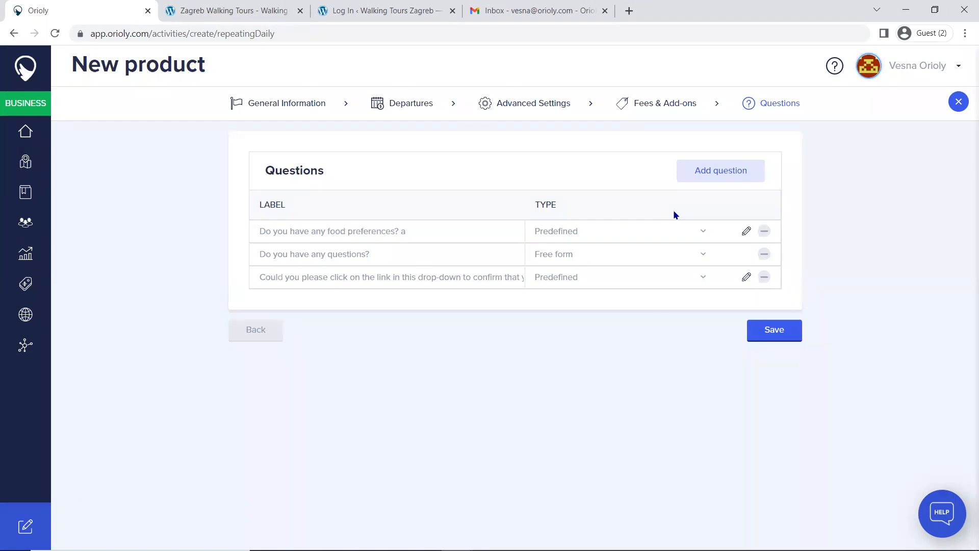
# Step: Save the new product and open the Book Now Button generator in the website integration
pyautogui.click(777, 337)
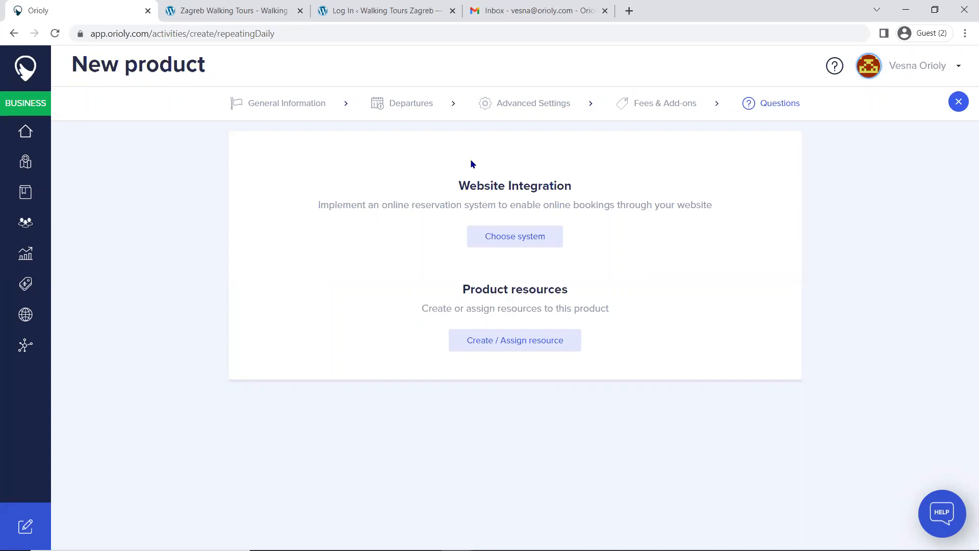
pyautogui.click(509, 240)
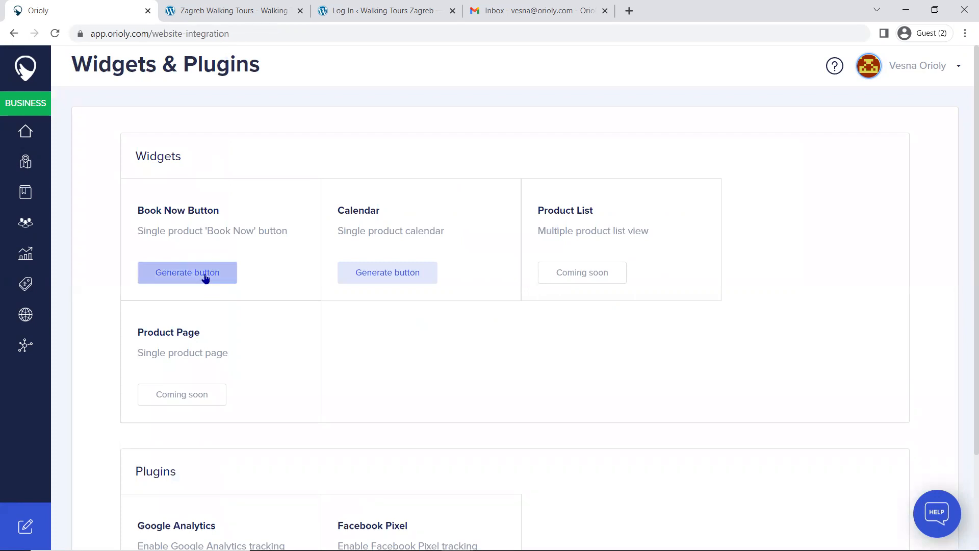
pyautogui.click(182, 275)
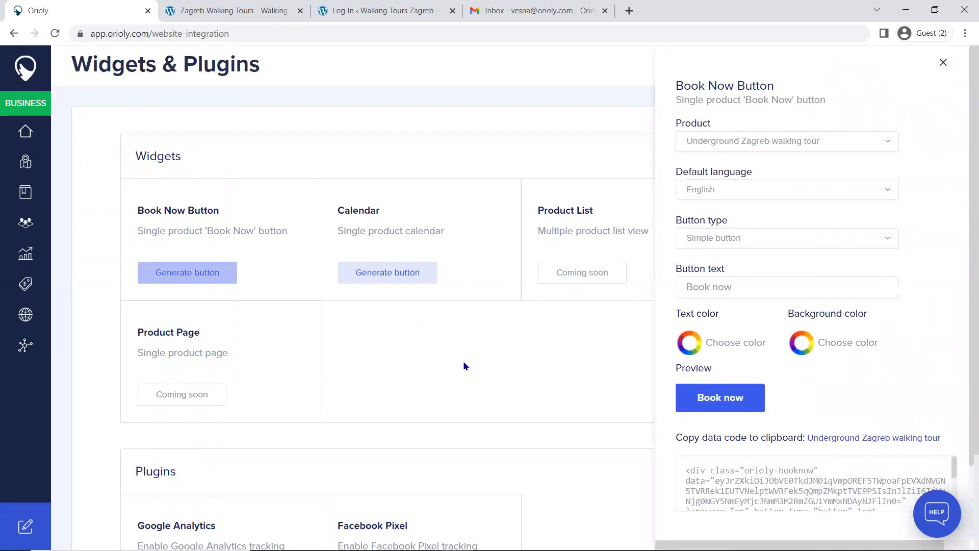
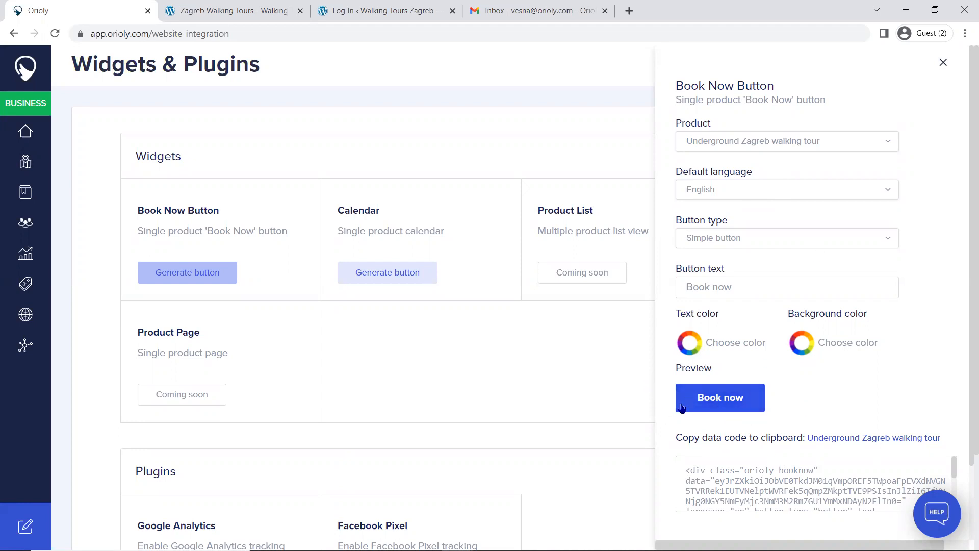
# Step: Try the Extended button type for the Book Now button and return to the Simple button type
pyautogui.click(781, 246)
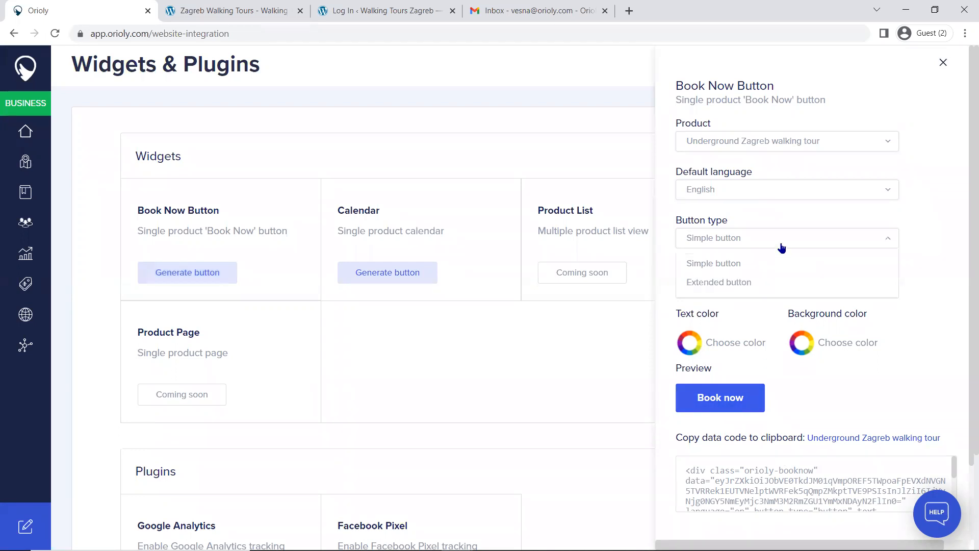
pyautogui.click(741, 282)
pyautogui.scroll(-3, 879, 363)
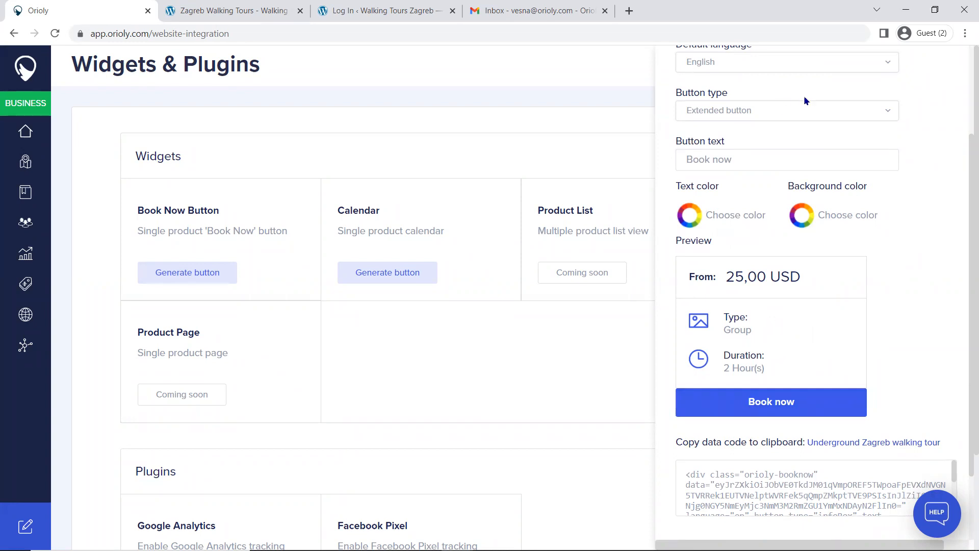
pyautogui.click(771, 115)
pyautogui.click(734, 137)
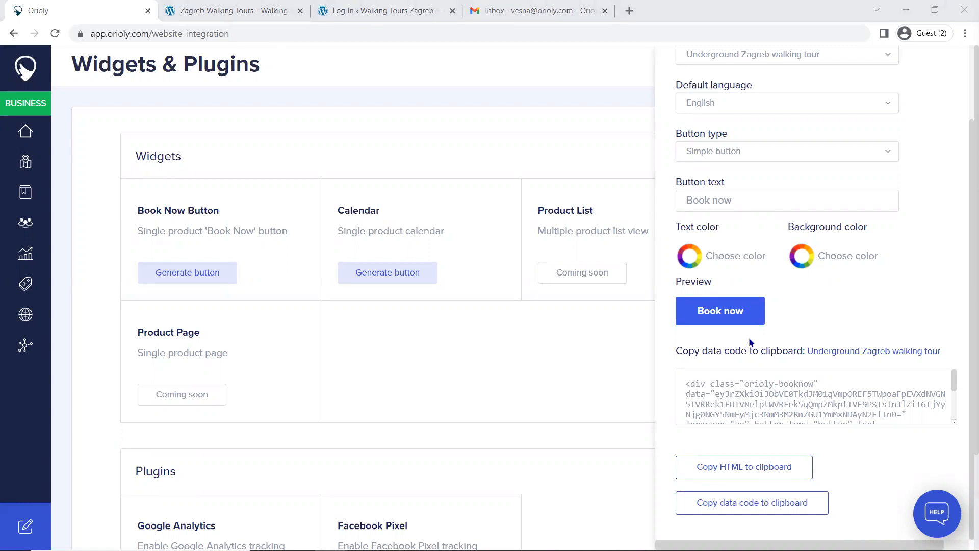
# Step: Set the button text to "Book This Tour" and the background color to hex C13F3F
pyautogui.tripleClick(721, 200)
pyautogui.write('Book This Tour')
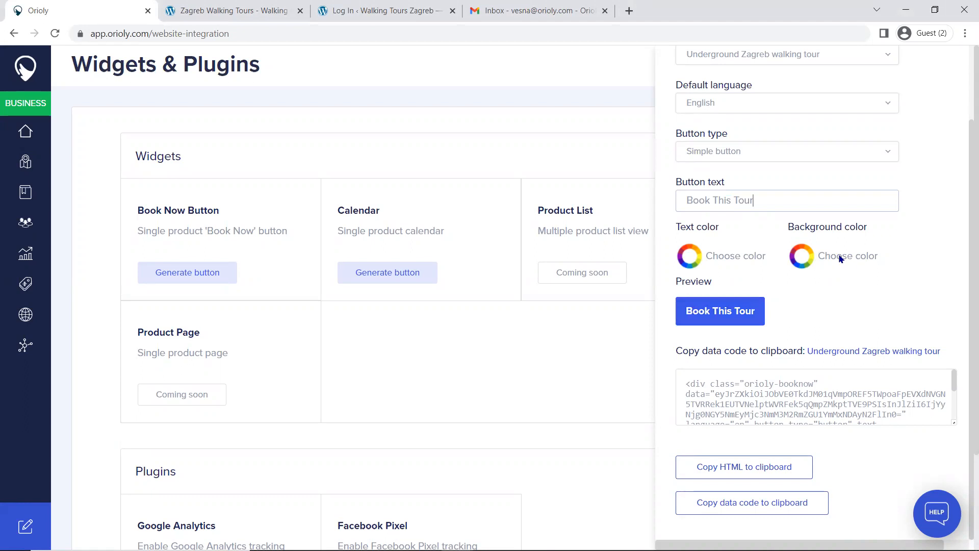
pyautogui.click(804, 260)
pyautogui.click(913, 416)
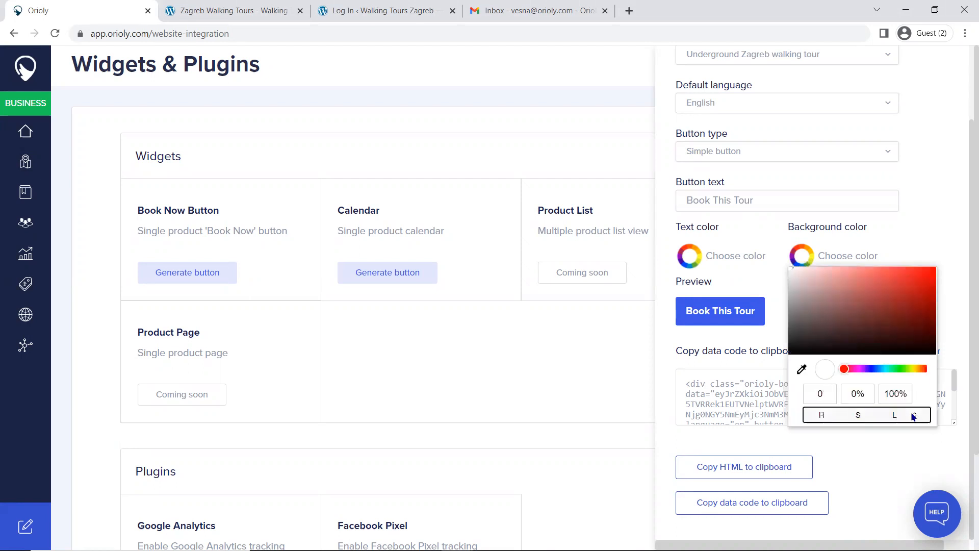
pyautogui.click(912, 415)
pyautogui.click(874, 402)
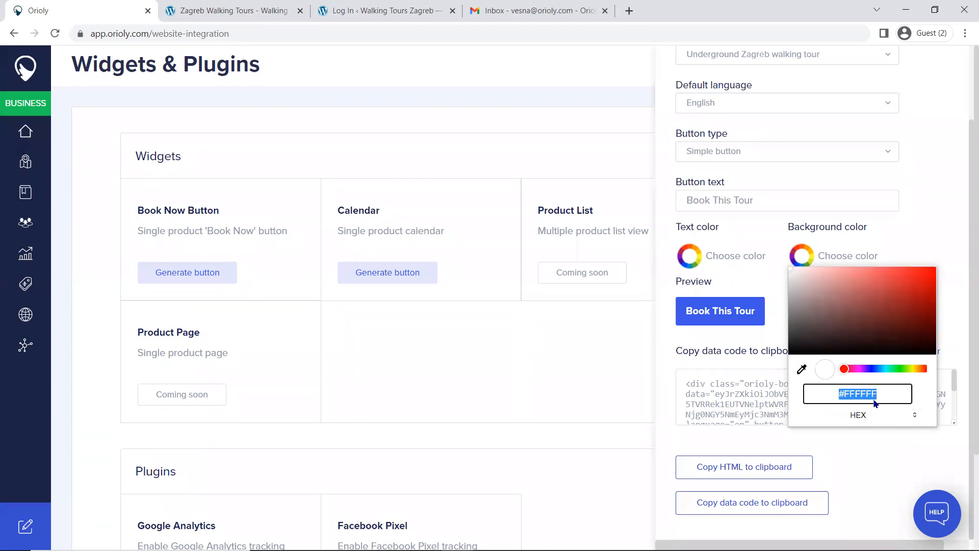
pyautogui.write('C13')
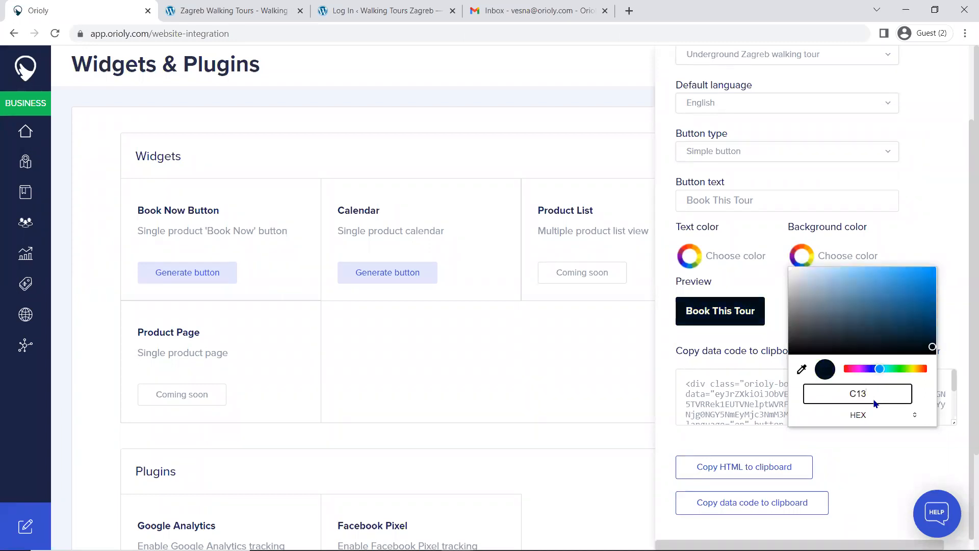
pyautogui.write('F3F')
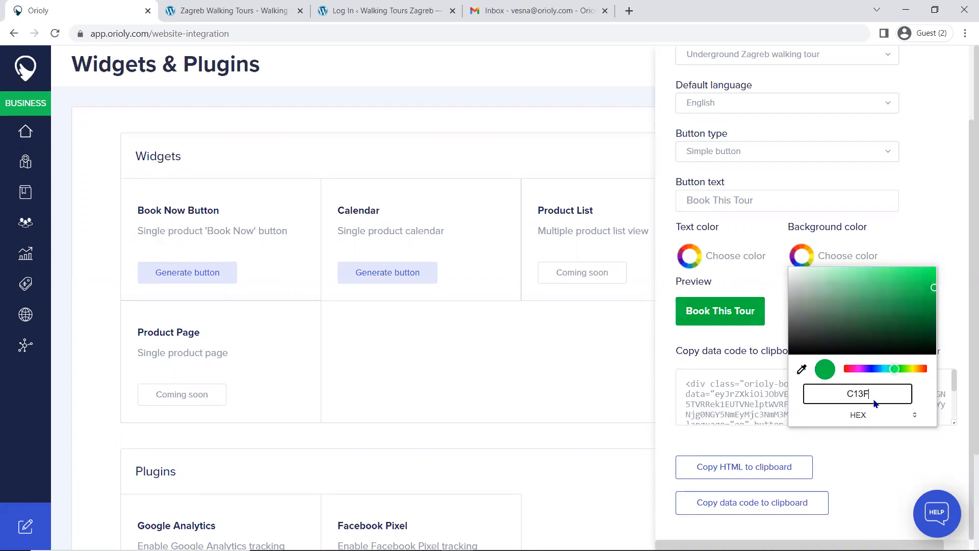
pyautogui.click(955, 314)
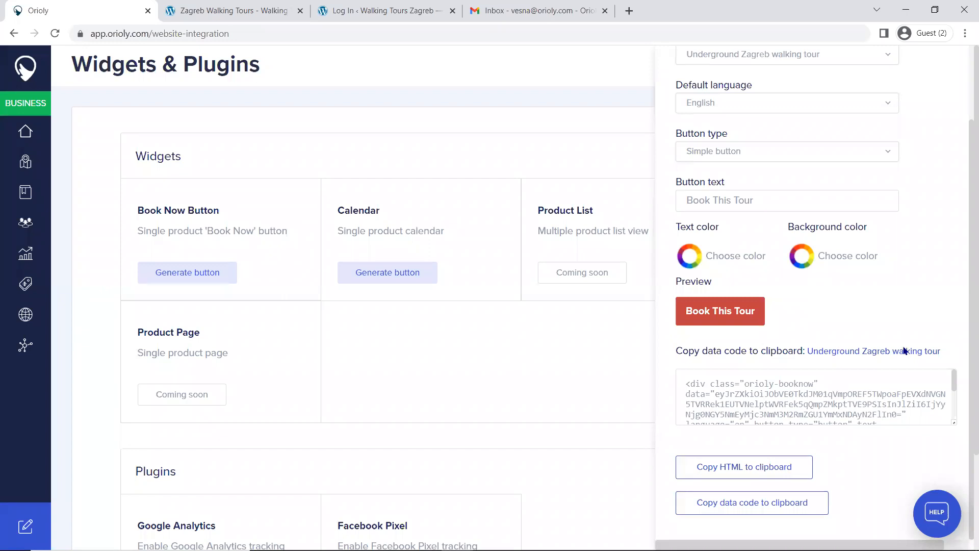
# Step: Copy the customized button's HTML code to the clipboard and close the Book Now Button generator
pyautogui.scroll(3, 878, 280)
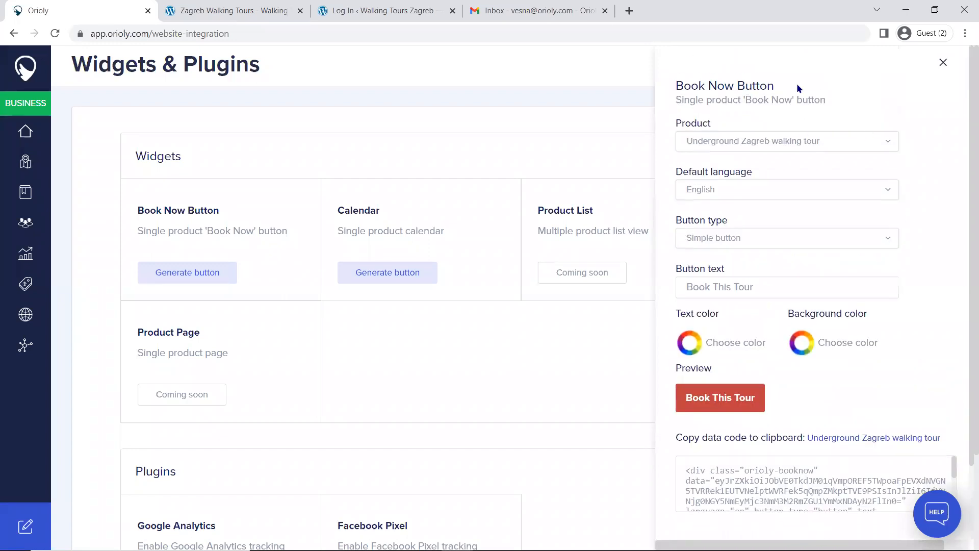
pyautogui.scroll(-3, 854, 448)
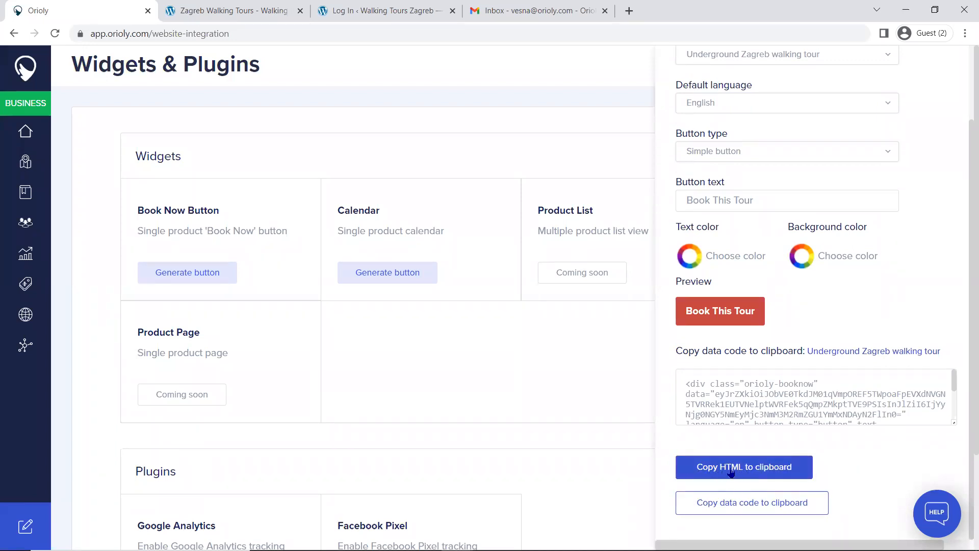
pyautogui.click(724, 472)
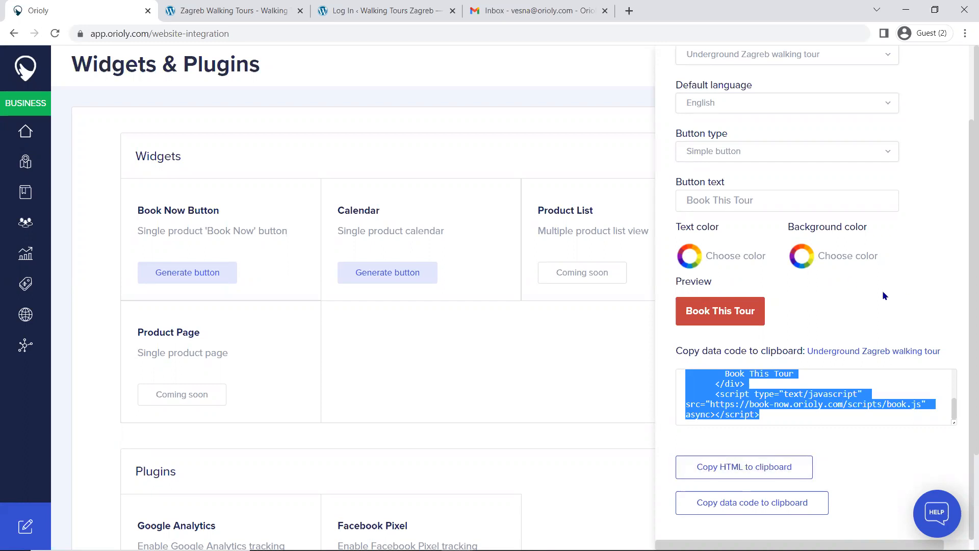
pyautogui.scroll(2, 883, 289)
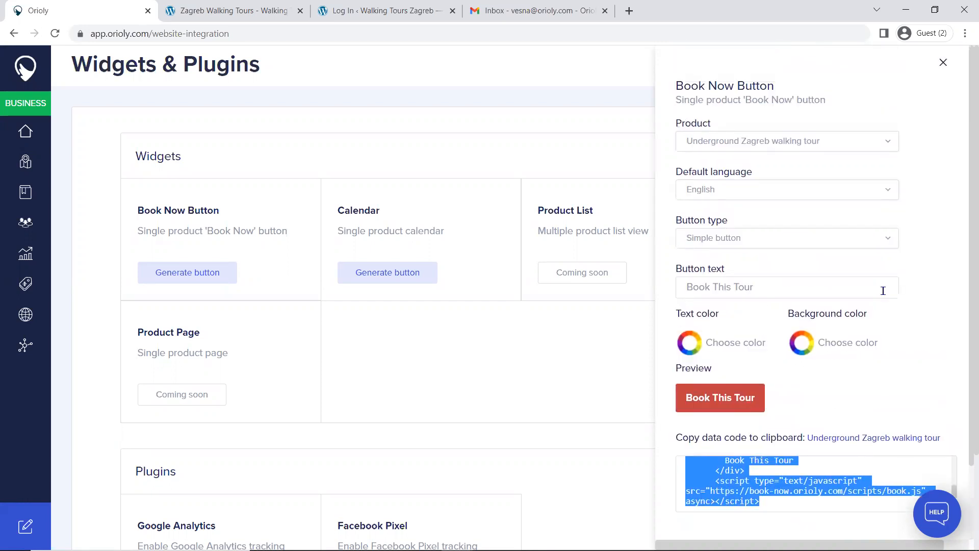
pyautogui.click(943, 65)
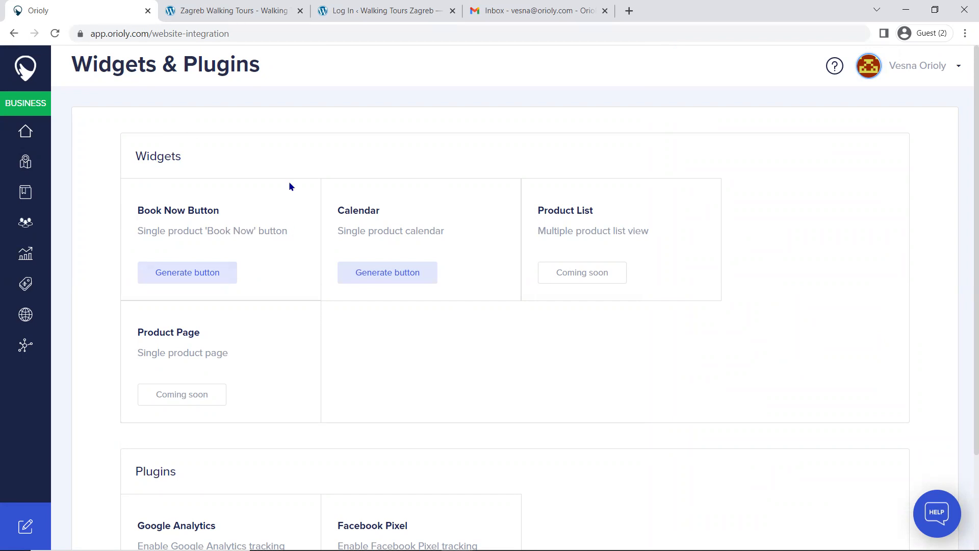
# Step: Look at the Calendar widget generator's preview for the Underground Zagreb walking tour and close it
pyautogui.click(398, 274)
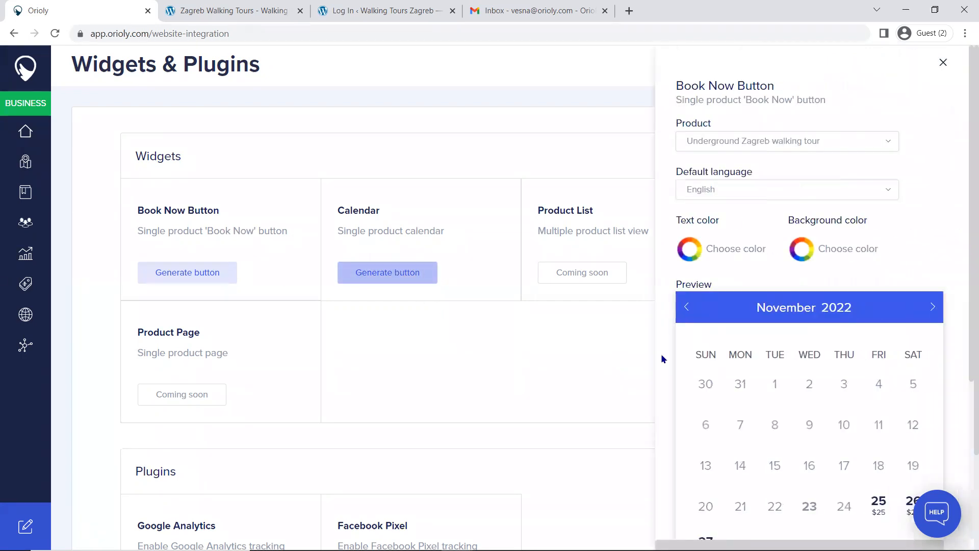
pyautogui.scroll(-2, 869, 297)
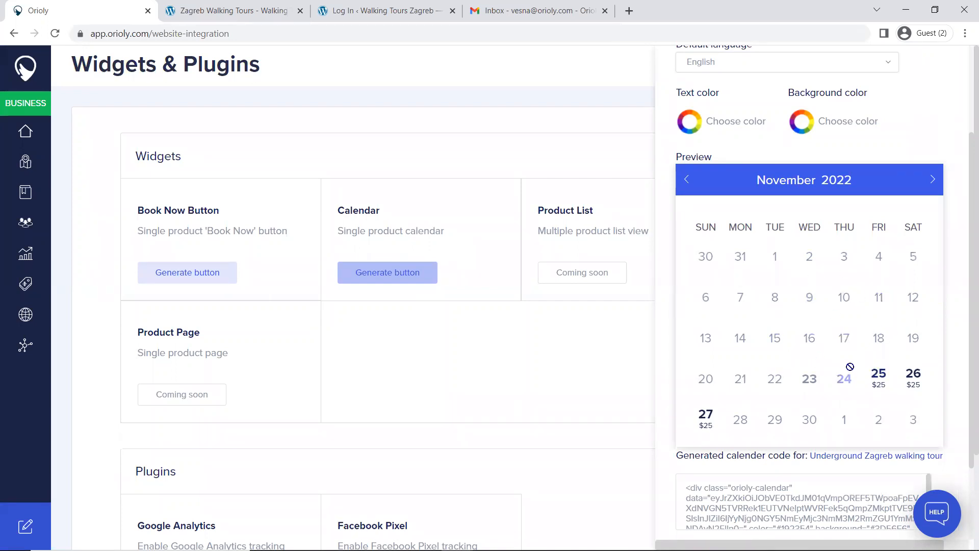
pyautogui.click(481, 348)
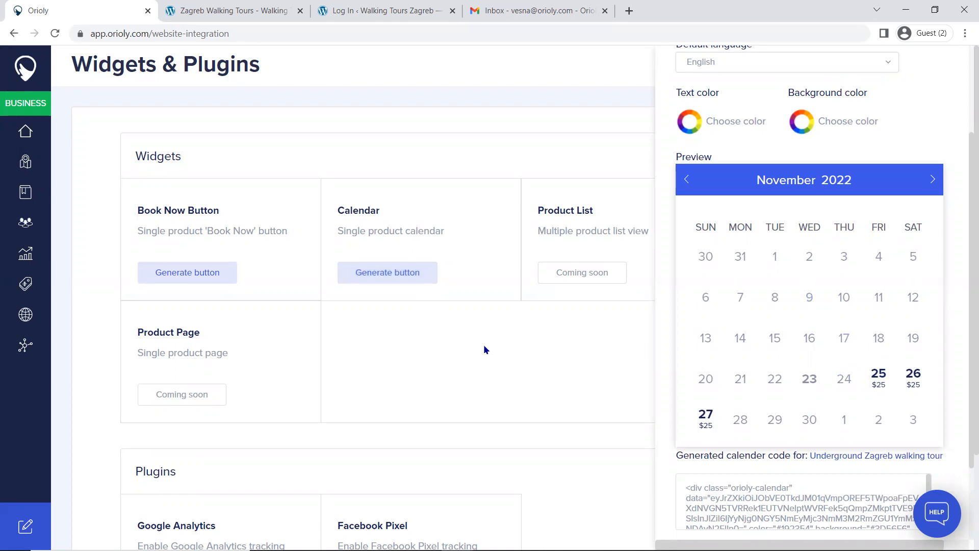
pyautogui.scroll(3, 896, 122)
pyautogui.click(943, 64)
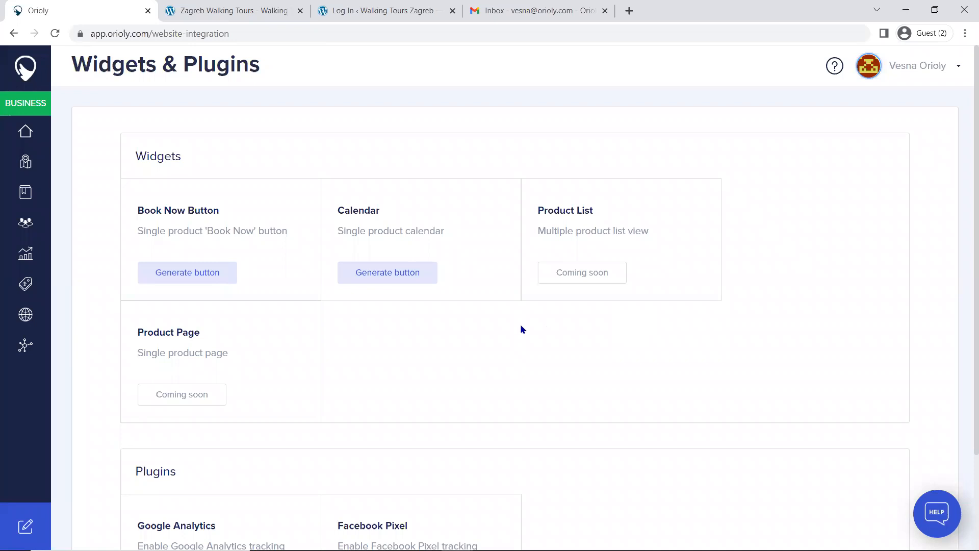
# Step: Review the available plugins and the Book Now Button generator's code copy options, and close the generator
pyautogui.scroll(-2, 521, 329)
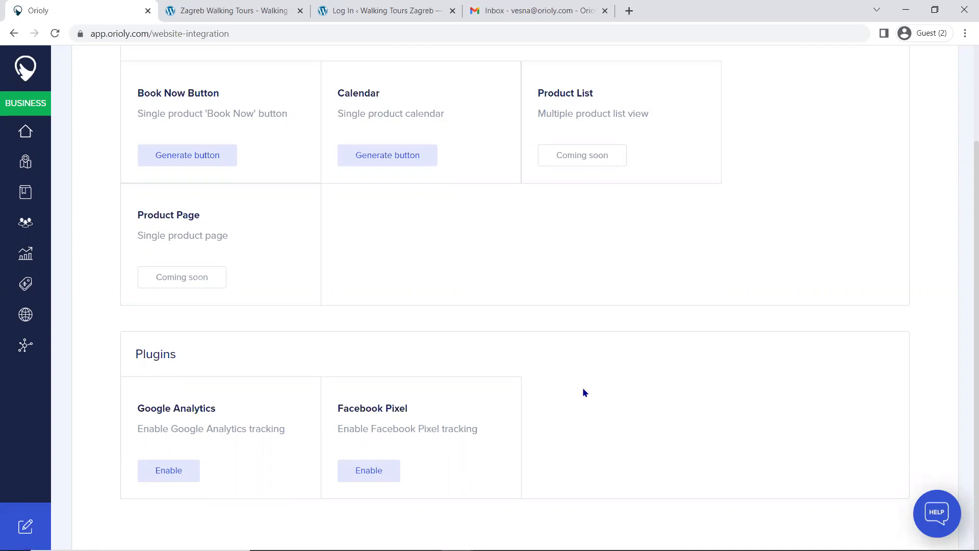
pyautogui.scroll(2, 583, 389)
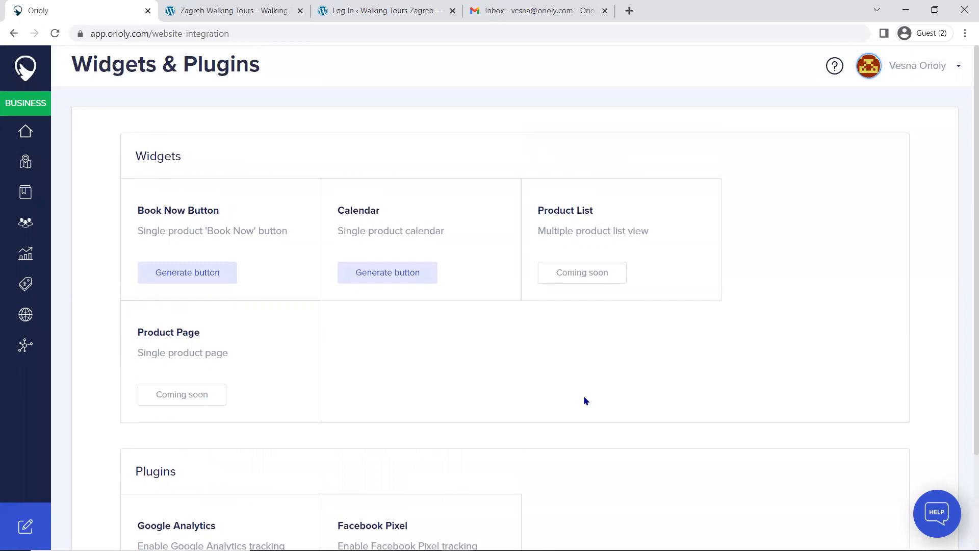
pyautogui.click(191, 278)
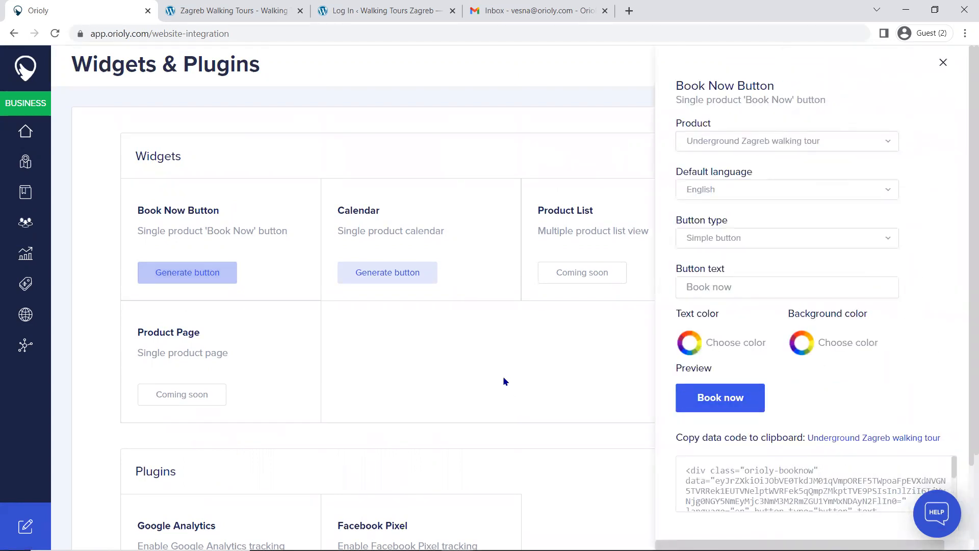
pyautogui.scroll(-2, 779, 446)
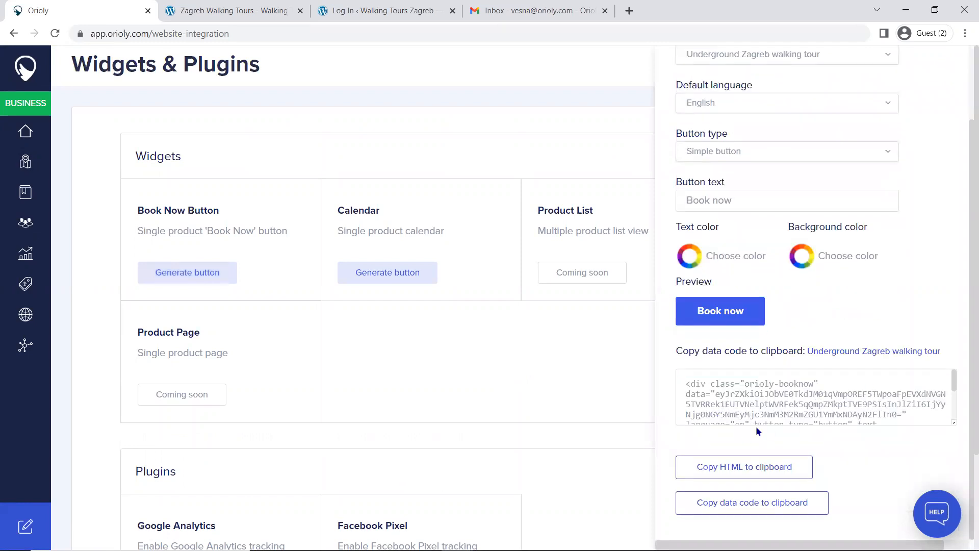
pyautogui.scroll(1, 942, 118)
pyautogui.scroll(2, 942, 118)
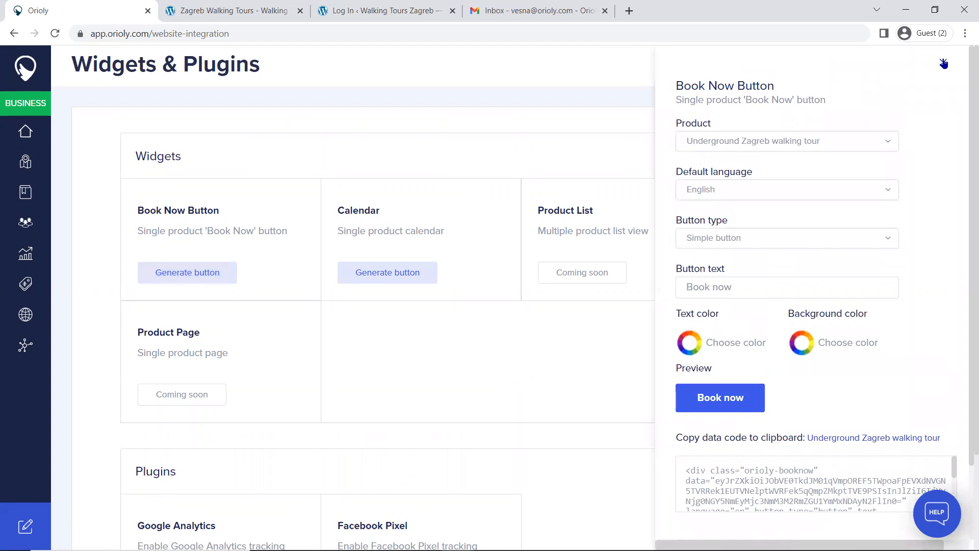
pyautogui.click(944, 63)
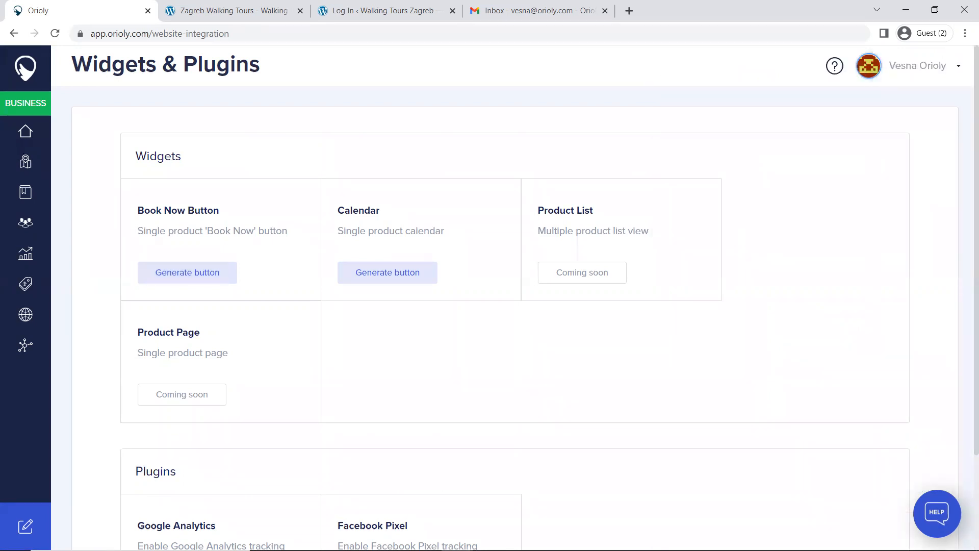
# Step: Check the tour page on the website and log in to its WordPress dashboard with the prefilled credentials
pyautogui.click(241, 10)
pyautogui.scroll(20, 528, 290)
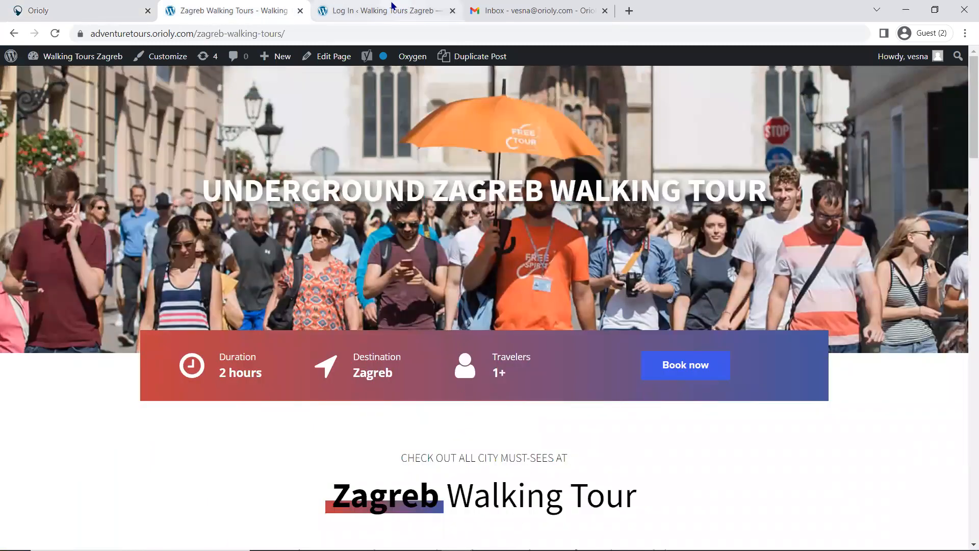
pyautogui.click(392, 10)
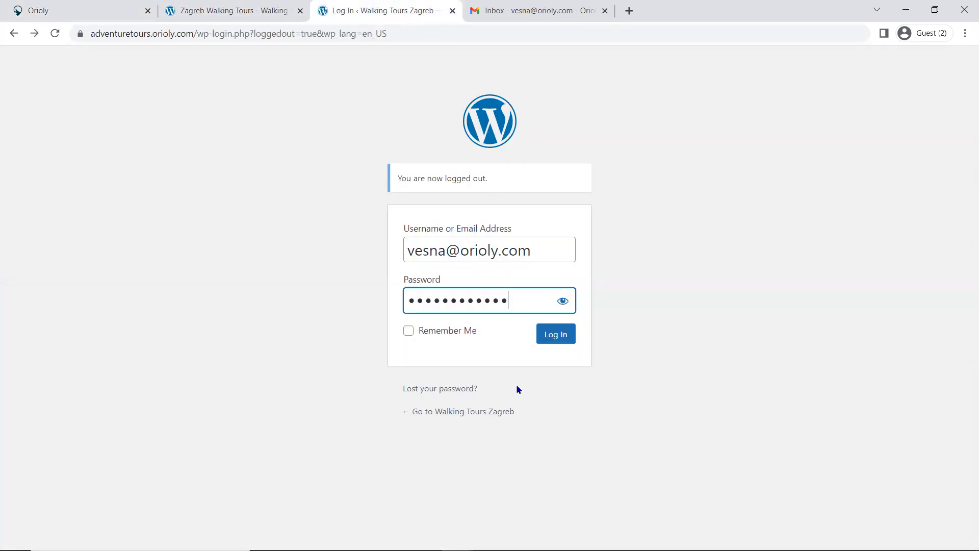
pyautogui.click(556, 339)
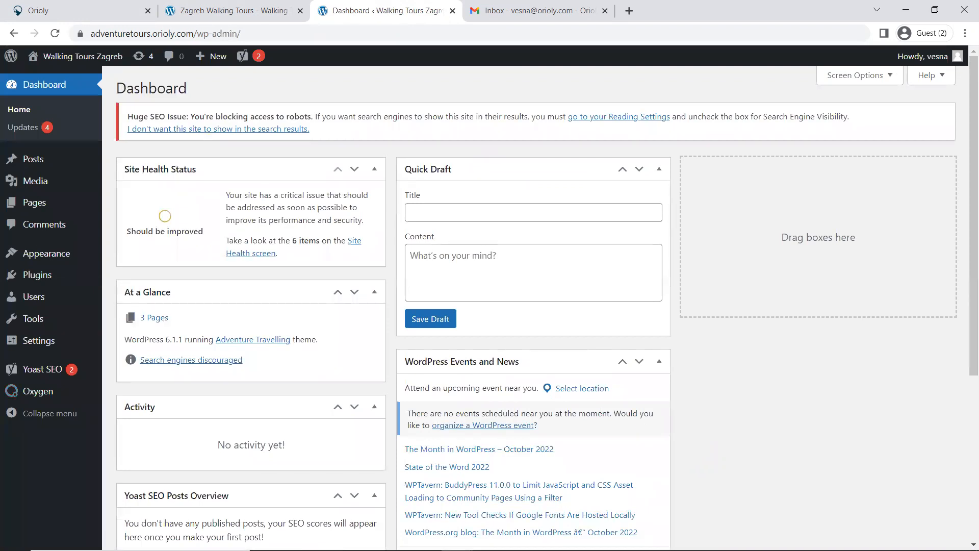
# Step: Return to the Zagreb Walking Tours page and open it for editing with Oxygen
pyautogui.click(228, 10)
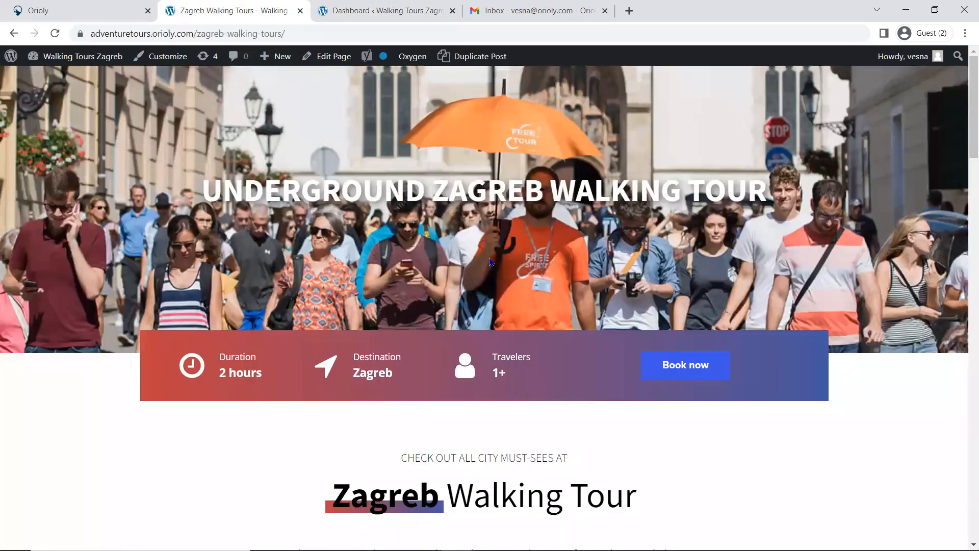
pyautogui.moveTo(405, 59)
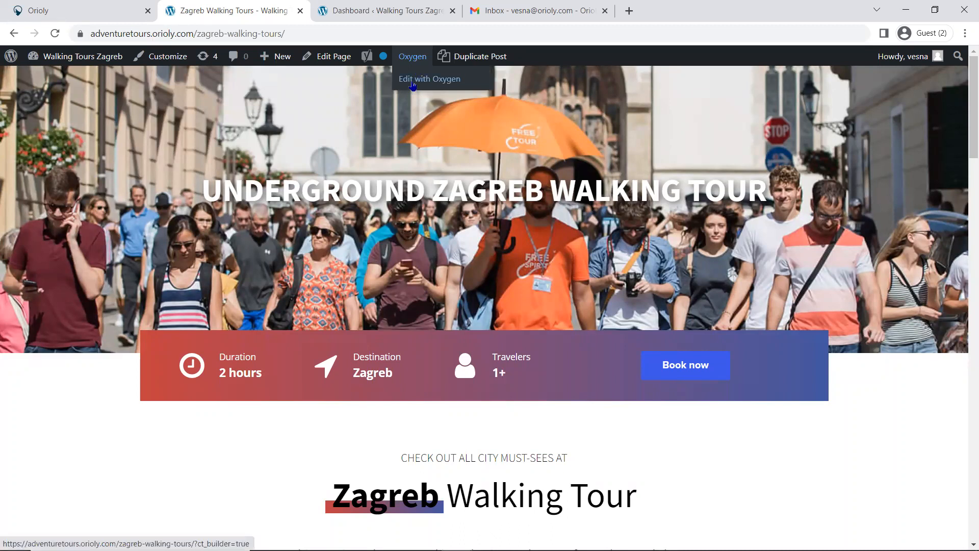
pyautogui.click(413, 86)
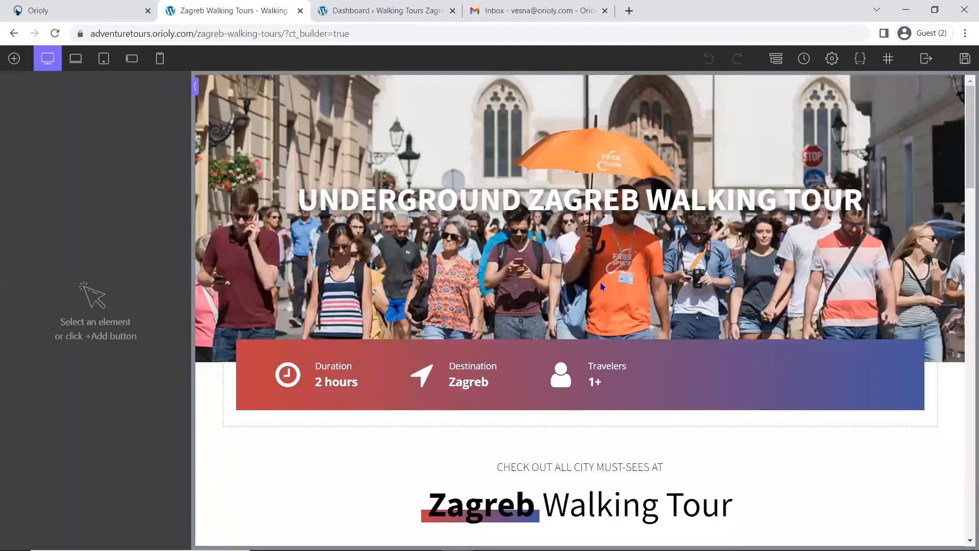
# Step: Replace the Book now code block's PHP & HTML content with the copied "Book This Tour" button code and apply it
pyautogui.moveTo(488, 549)
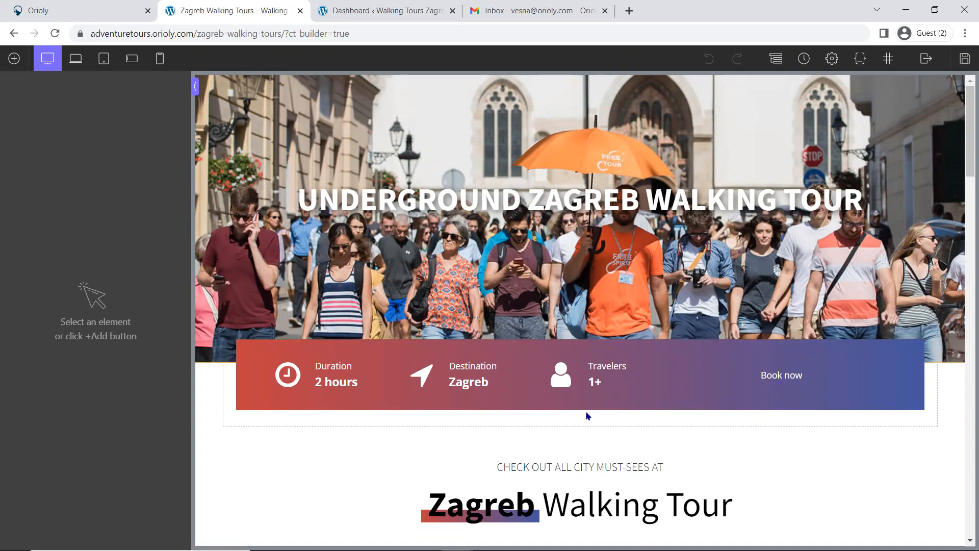
pyautogui.moveTo(765, 550)
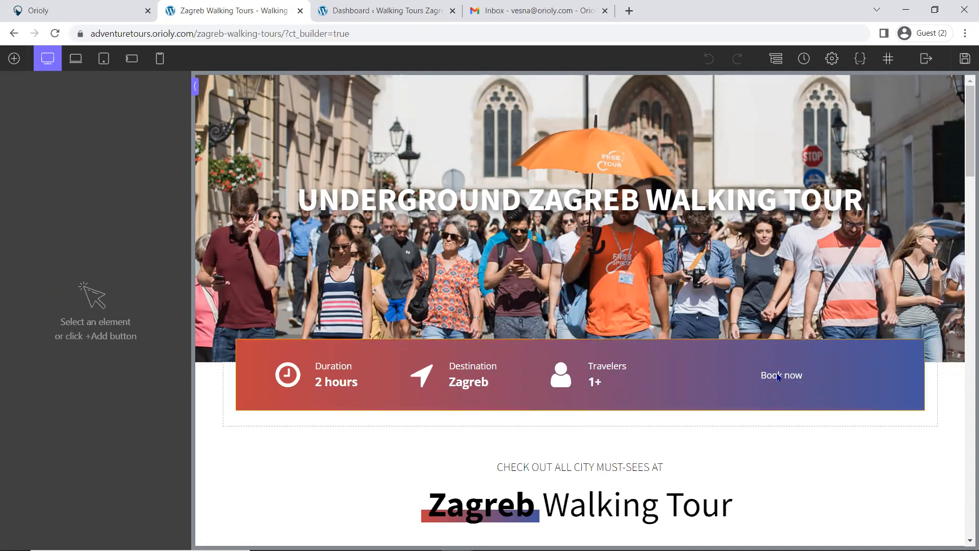
pyautogui.click(780, 377)
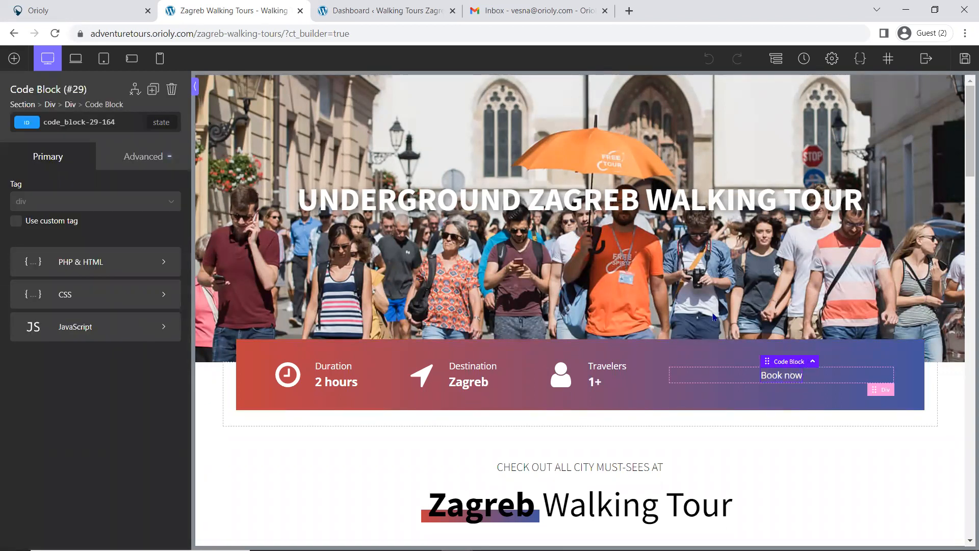
pyautogui.click(125, 270)
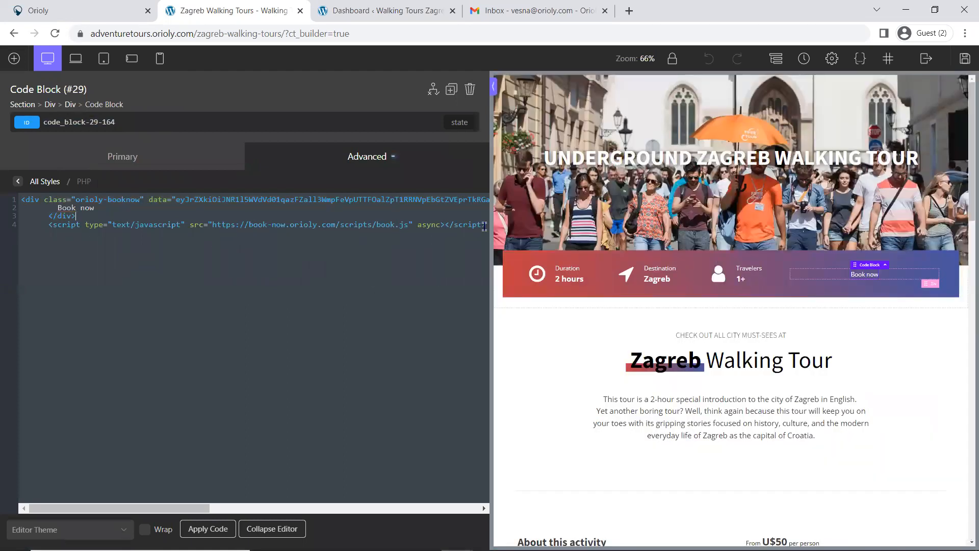
pyautogui.moveTo(306, 225); pyautogui.dragTo(6, 202)
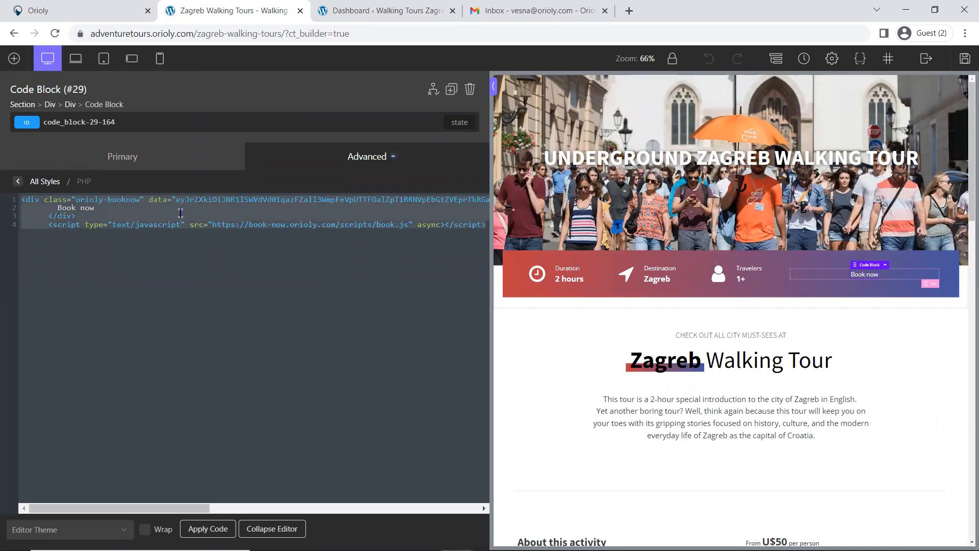
pyautogui.hotkey('ctrl', 'v')
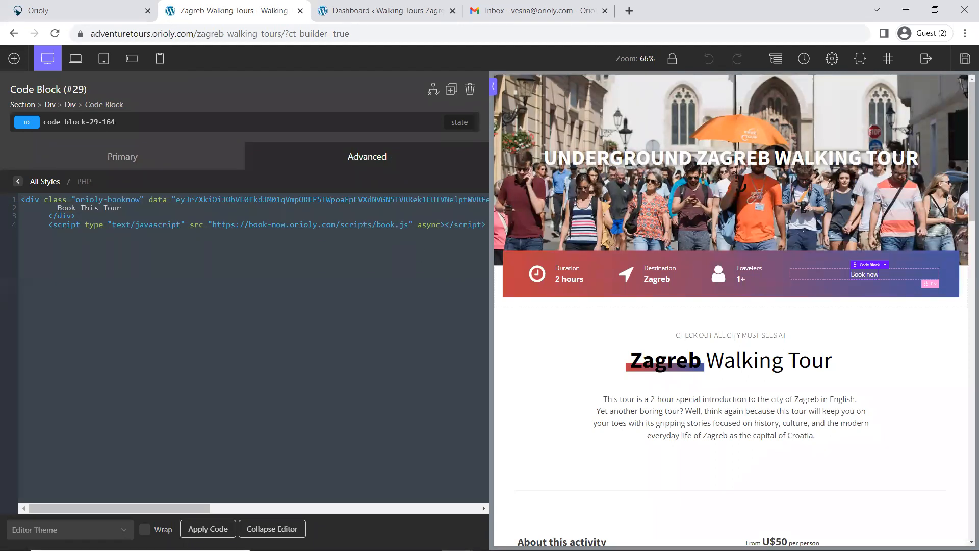
pyautogui.click(208, 528)
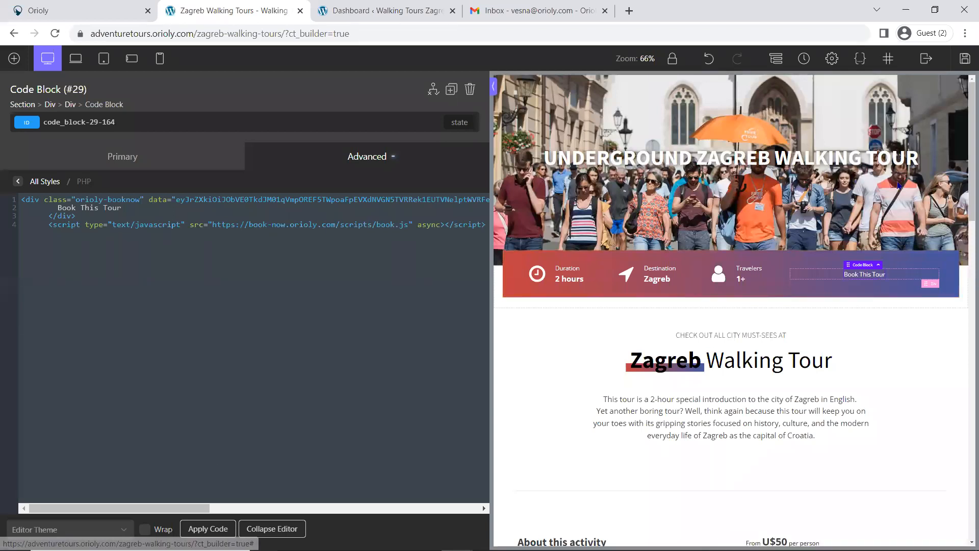
# Step: Save the page and exit the builder to the live Zagreb Walking Tours page
pyautogui.click(965, 59)
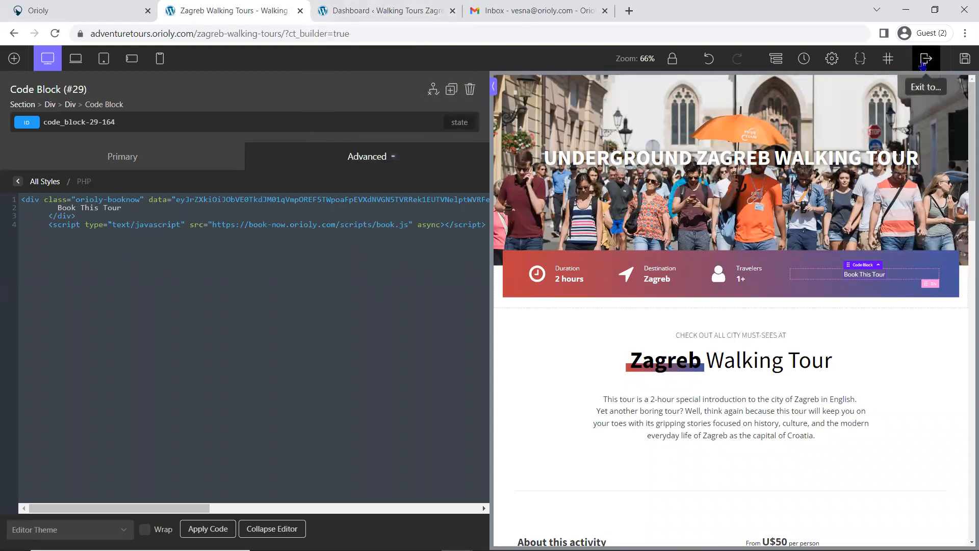
pyautogui.moveTo(926, 58)
pyautogui.click(946, 108)
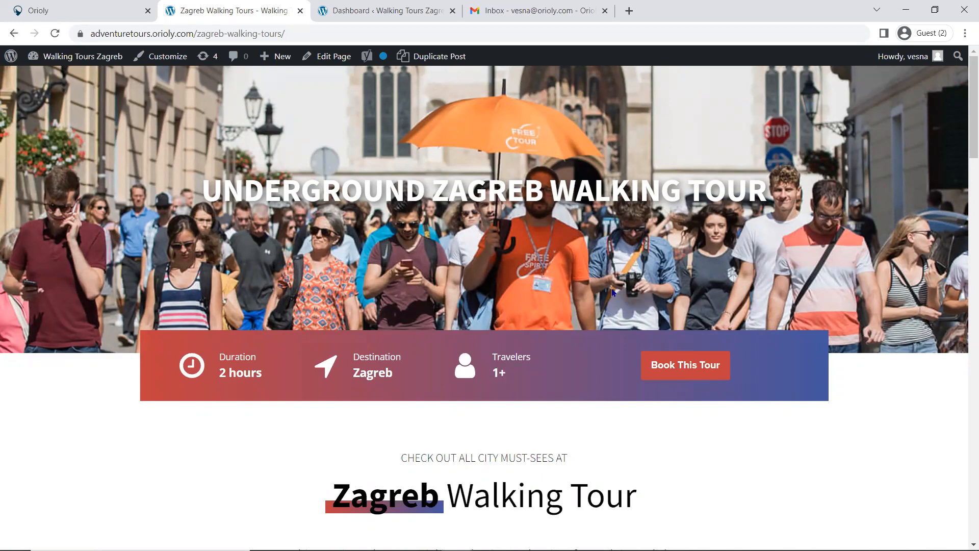
# Step: Review the published tour page, including the new booking button, the tour description and the price calendar
pyautogui.scroll(-1, 614, 291)
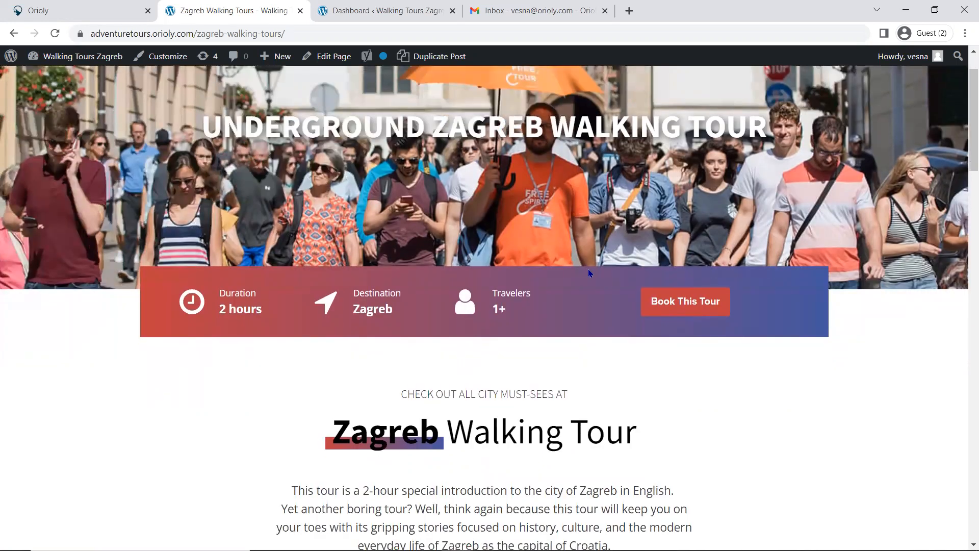
pyautogui.scroll(1, 592, 278)
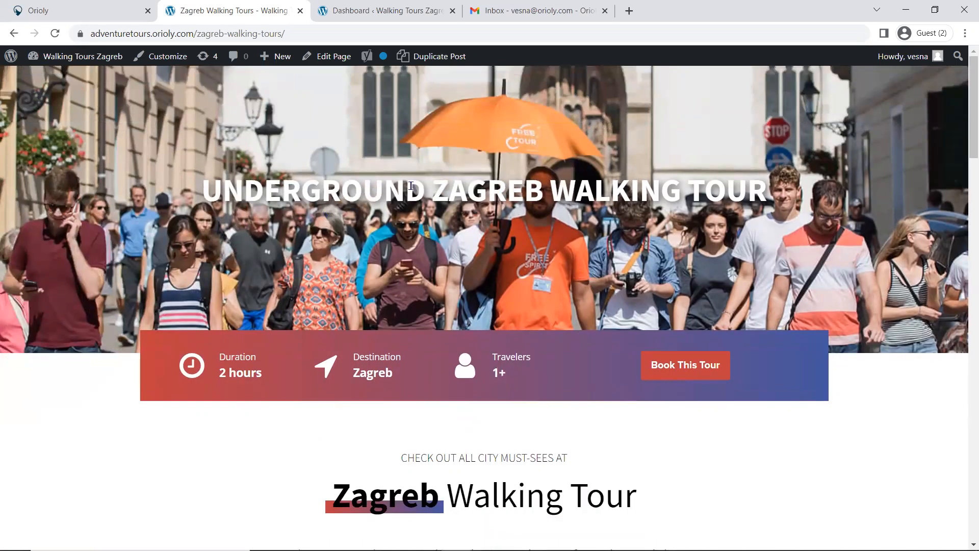
pyautogui.scroll(-4, 574, 292)
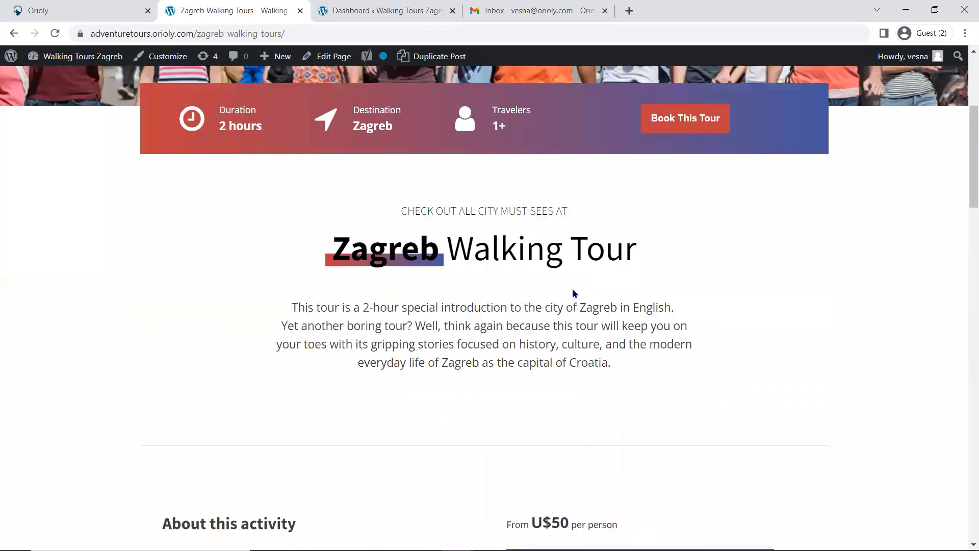
pyautogui.scroll(-16, 573, 293)
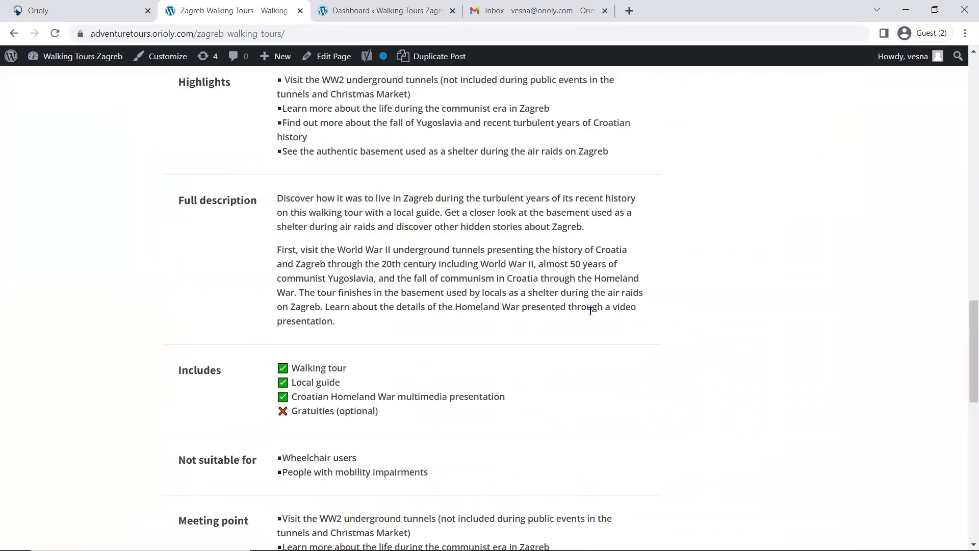
pyautogui.scroll(20, 595, 307)
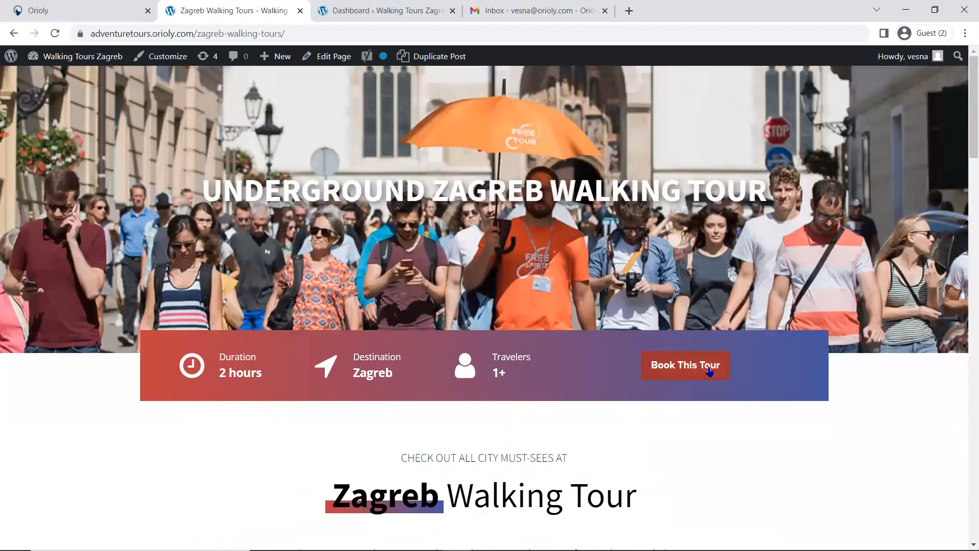
pyautogui.scroll(-4, 690, 378)
pyautogui.scroll(-4, 730, 372)
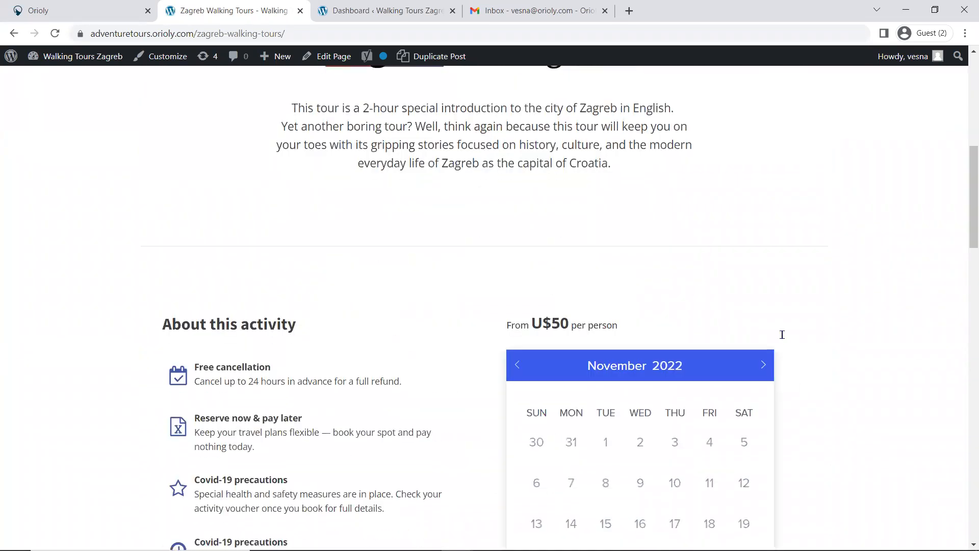
pyautogui.scroll(-3, 708, 437)
pyautogui.scroll(11, 622, 402)
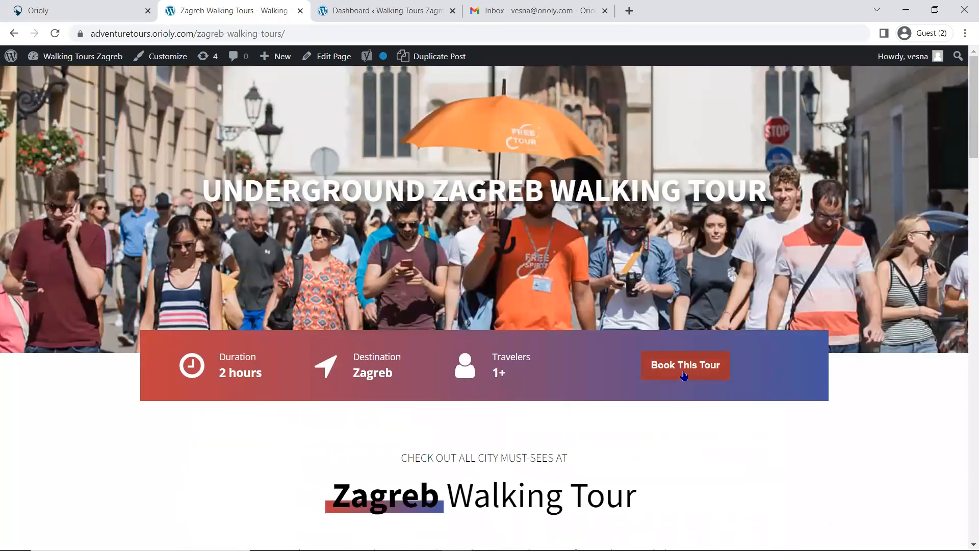
# Step: Open the Book This Tour calendar and check its language options and the available dates for November and December 2022
pyautogui.click(684, 375)
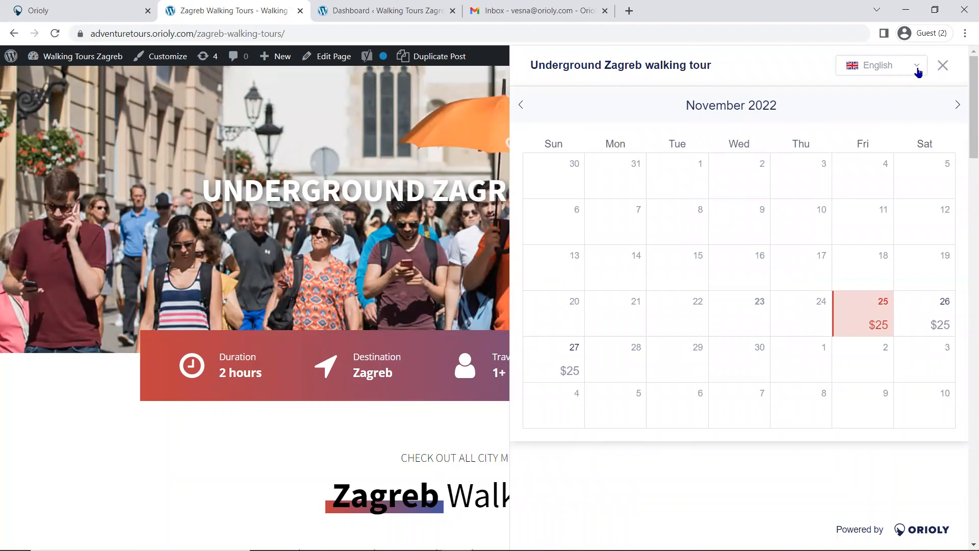
pyautogui.click(917, 69)
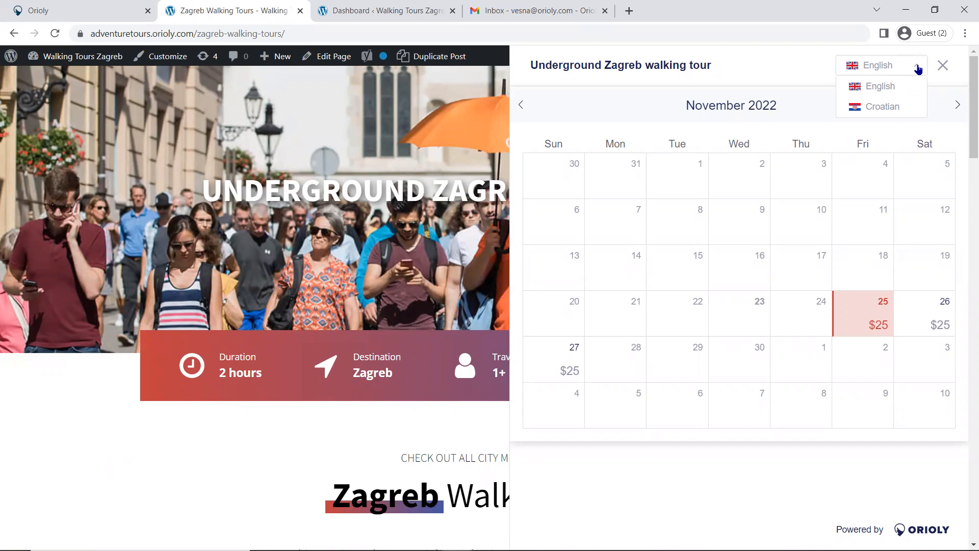
pyautogui.click(918, 69)
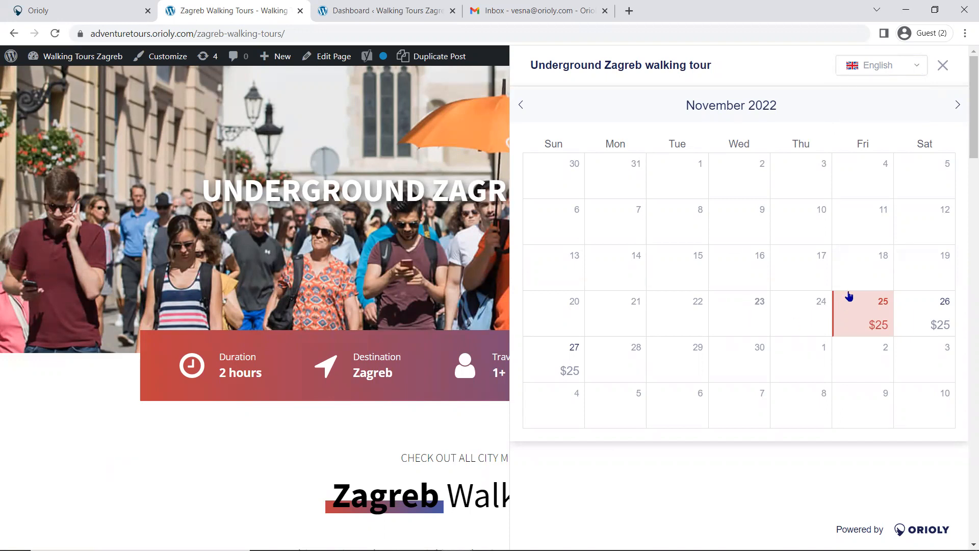
pyautogui.click(958, 110)
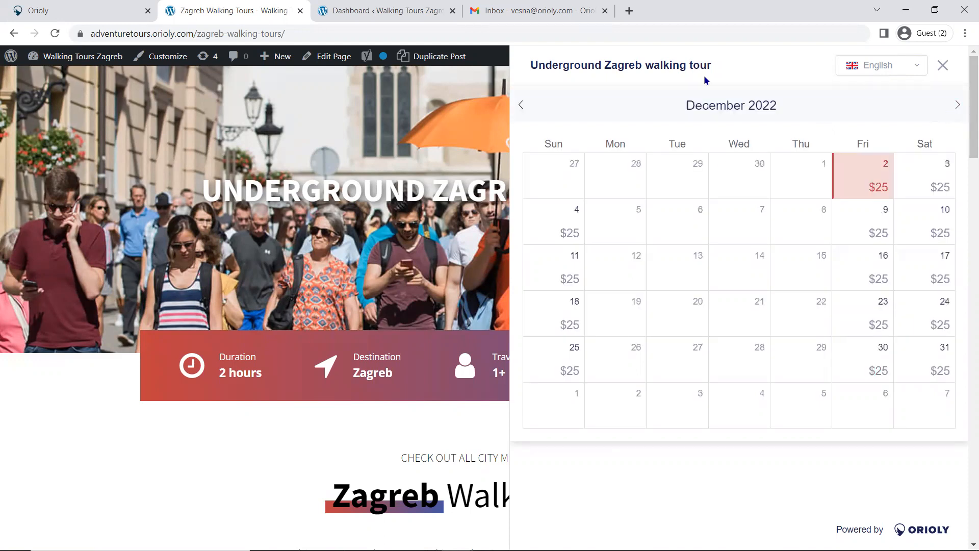
pyautogui.click(525, 111)
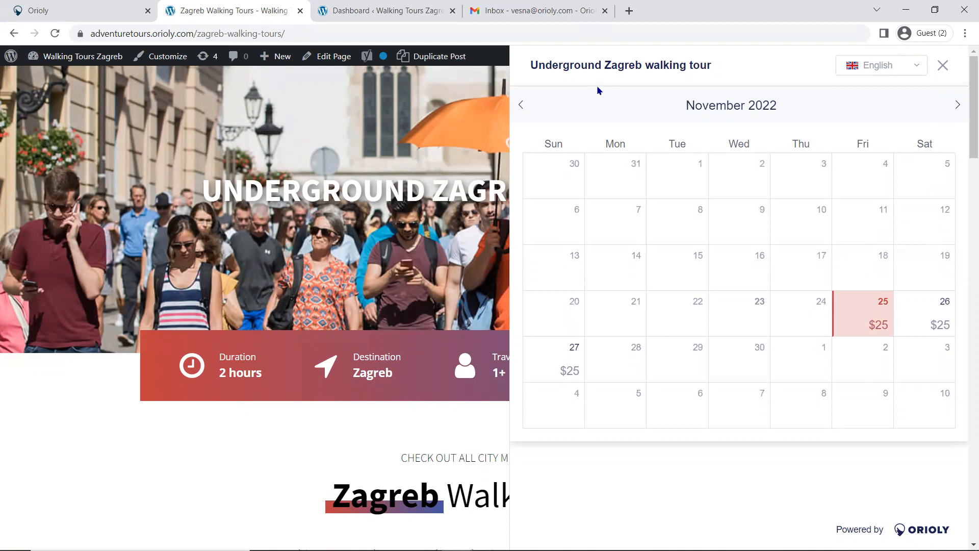
pyautogui.scroll(-1, 663, 91)
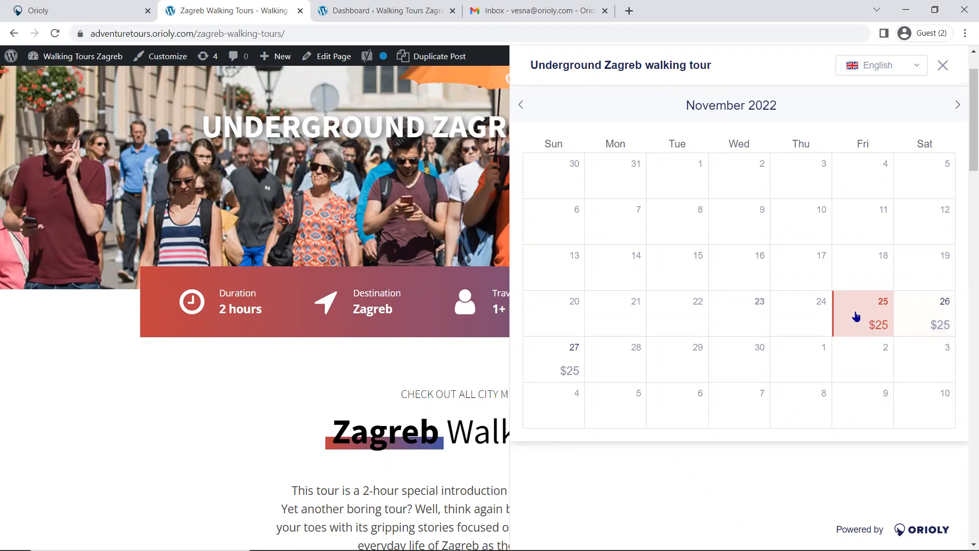
# Step: Choose November 25, 2022 as the tour date with the 10:00 departure time
pyautogui.click(856, 317)
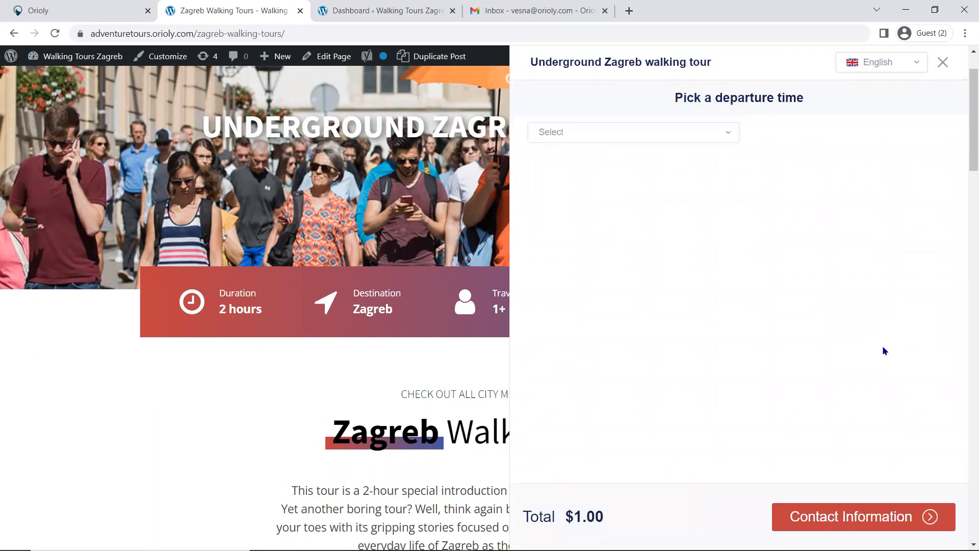
pyautogui.click(724, 135)
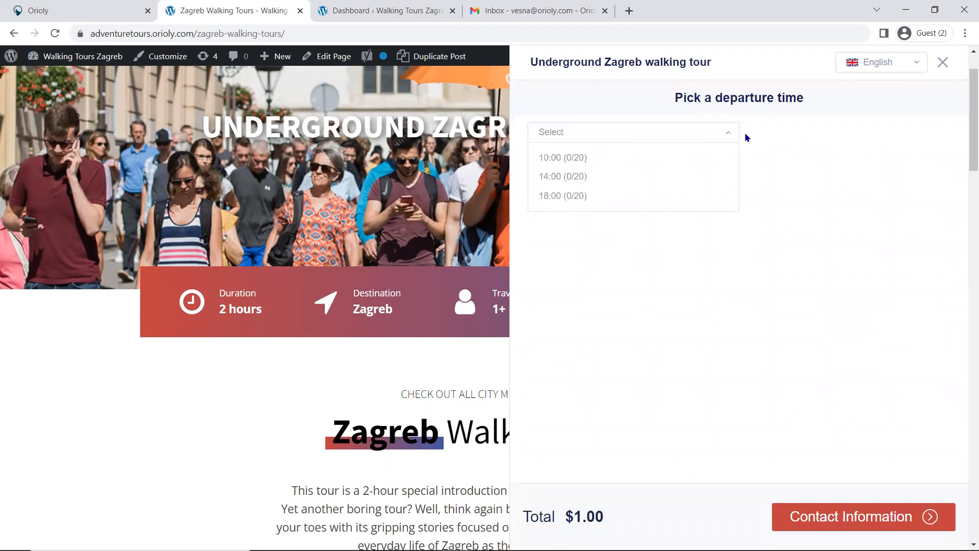
pyautogui.click(550, 160)
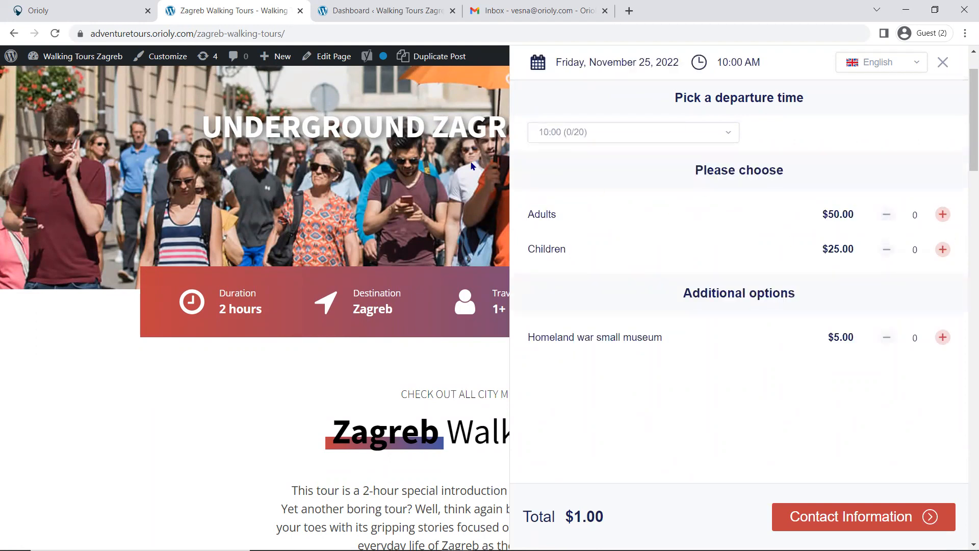
# Step: Add 2 adults, 1 child and 3 Homeland war small museum extras, and continue to the contact information
pyautogui.click(943, 214)
pyautogui.click(942, 213)
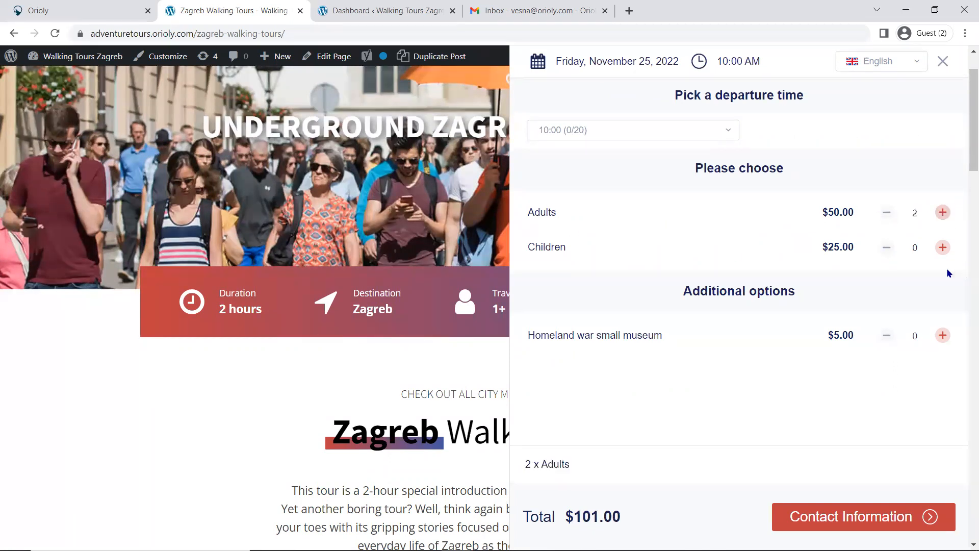
pyautogui.click(943, 248)
pyautogui.click(943, 336)
pyautogui.click(943, 338)
pyautogui.click(944, 338)
pyautogui.click(845, 523)
# Step: Fill in the guest's full name, email, address and phone number, removing the duplicated country code
pyautogui.click(589, 143)
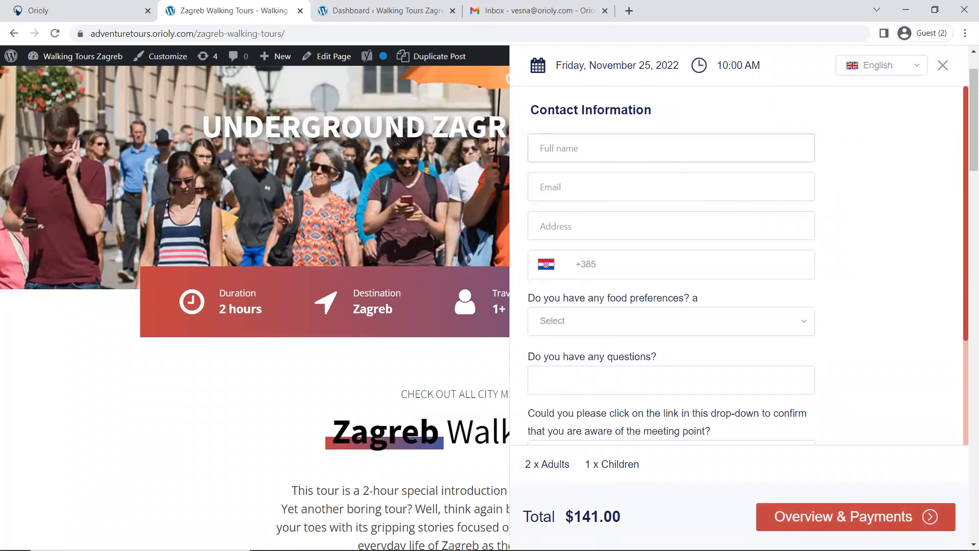
pyautogui.click(578, 147)
pyautogui.write('Test Guest')
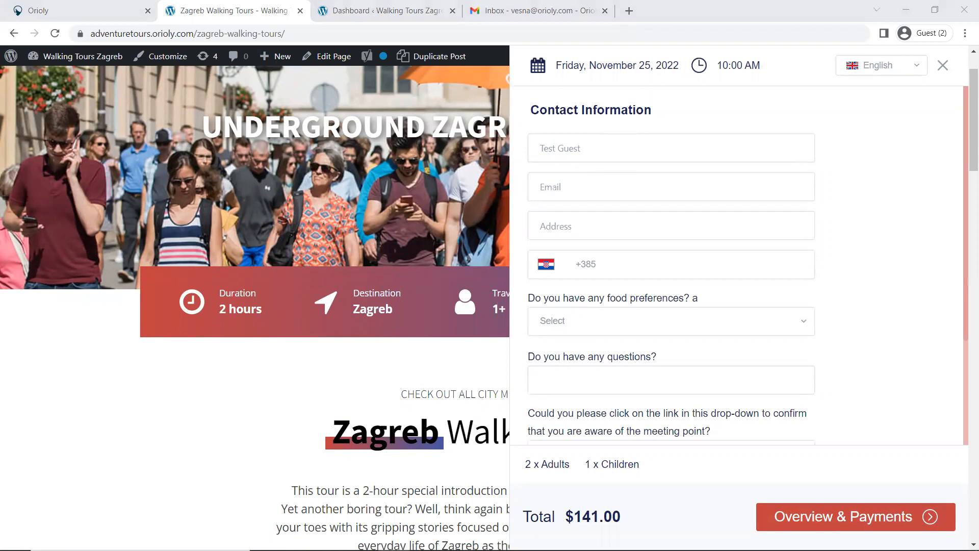
pyautogui.click(569, 189)
pyautogui.hotkey('ctrl', 'v')
pyautogui.click(609, 232)
pyautogui.write('Test Address 22')
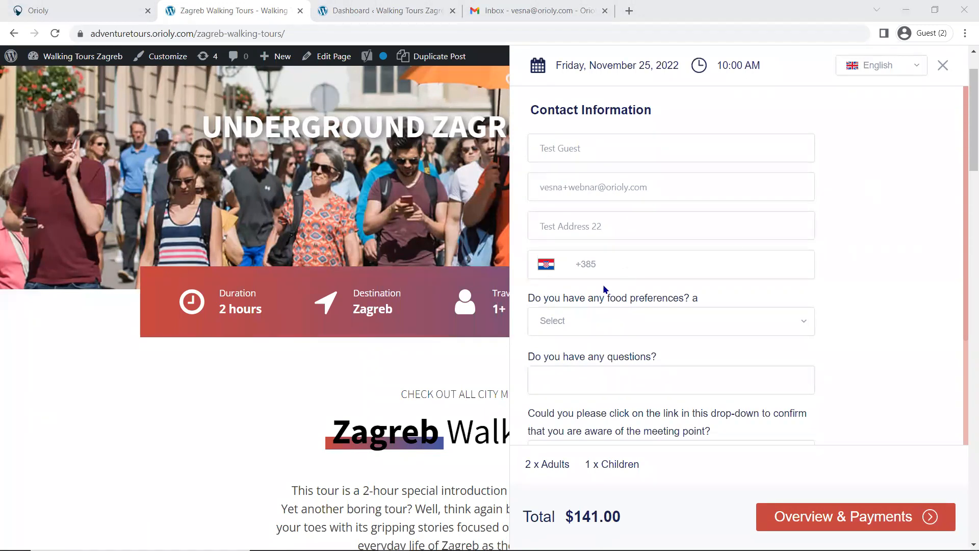
pyautogui.click(651, 261)
pyautogui.hotkey('ctrl', 'v')
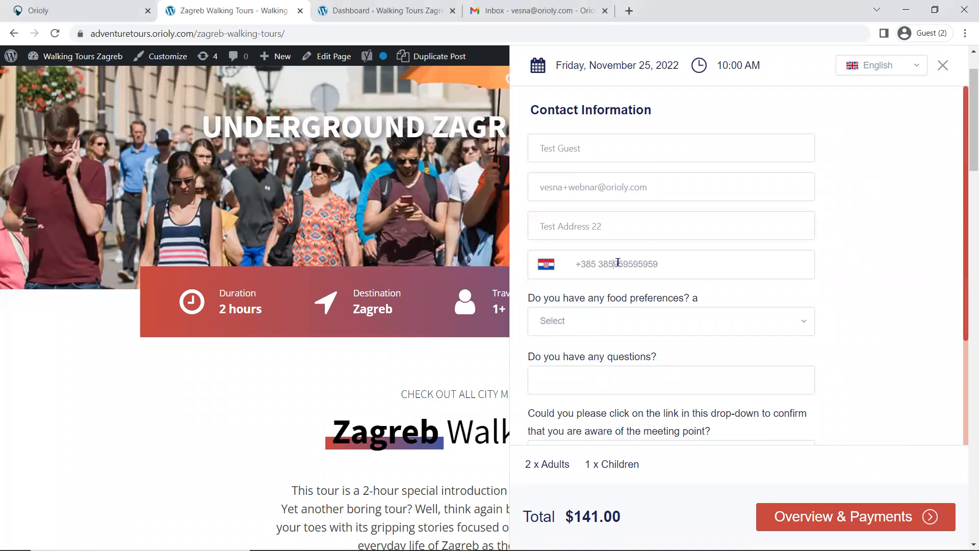
pyautogui.press('BackSpace')
# Step: Set the food preference to Gluten Free, answer "No" to the questions field, and select the Google Maps meeting point link
pyautogui.click(796, 325)
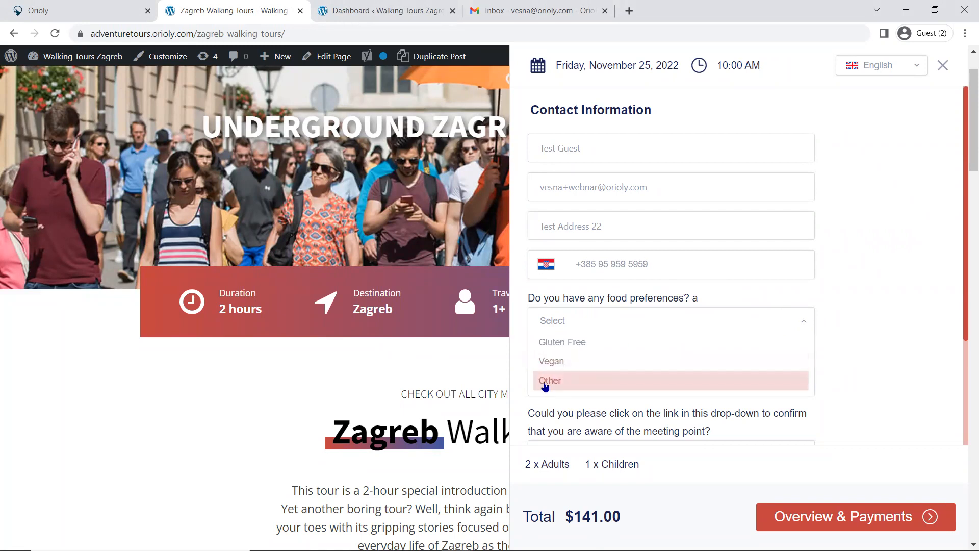
pyautogui.click(565, 342)
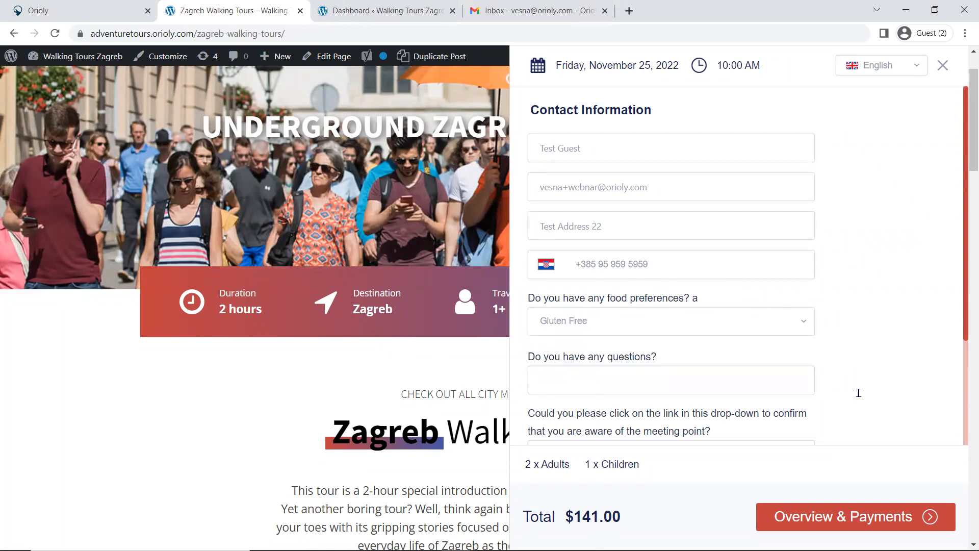
pyautogui.scroll(-3, 773, 300)
pyautogui.click(592, 230)
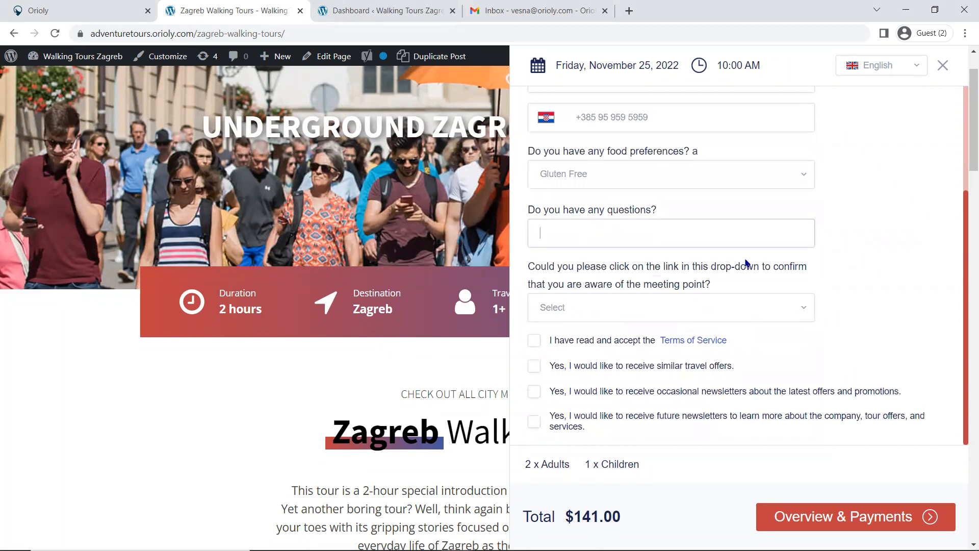
pyautogui.write('No')
pyautogui.click(721, 310)
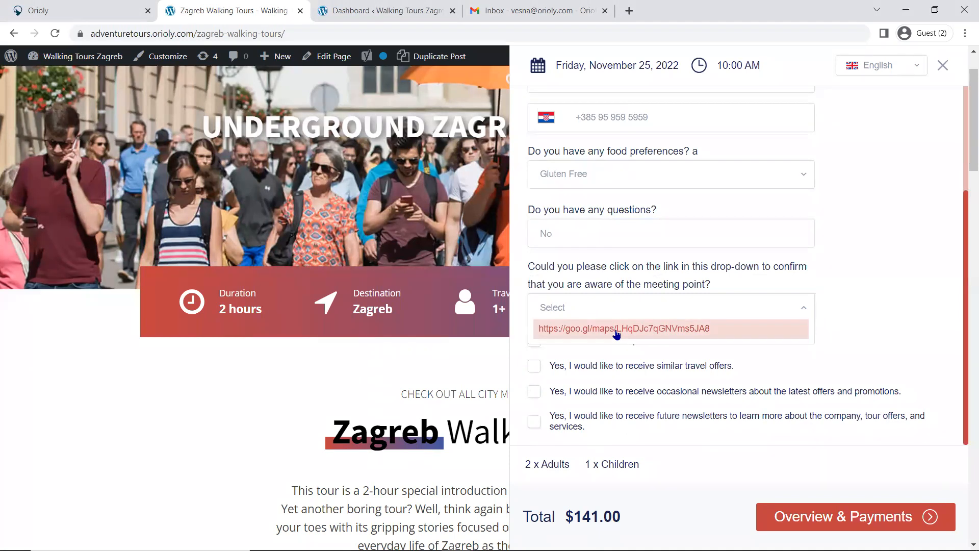
pyautogui.click(598, 331)
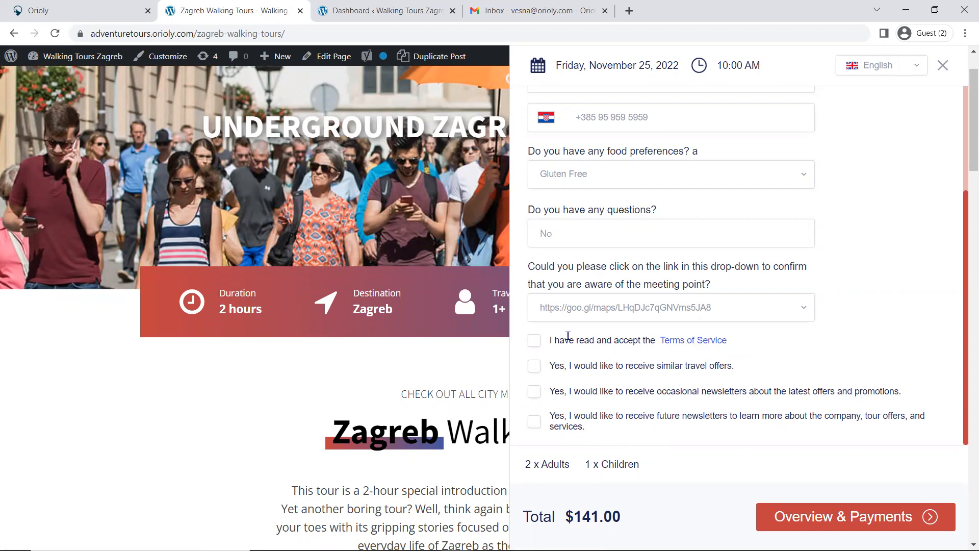
# Step: Accept the Terms of Service and similar travel offers, and proceed through the overview to the Mollie checkout
pyautogui.click(533, 339)
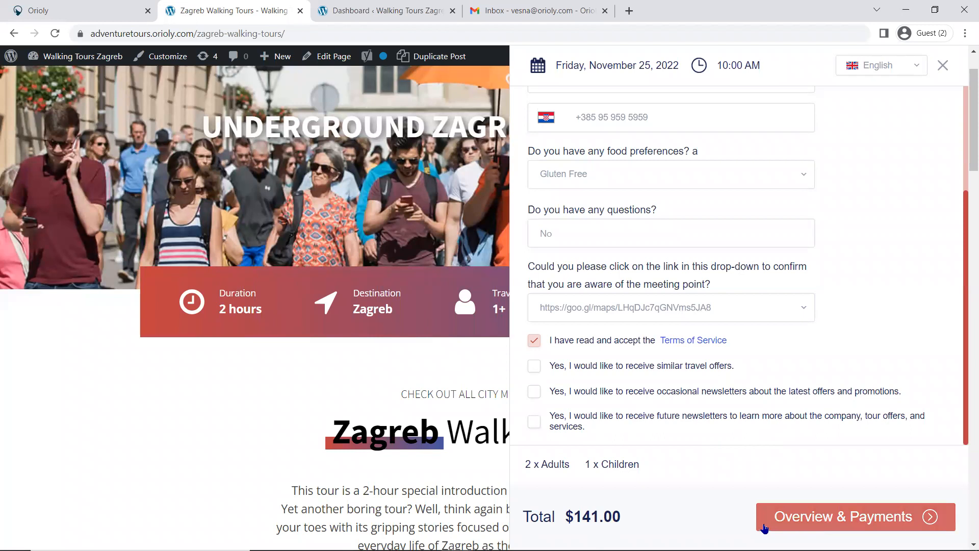
pyautogui.click(534, 374)
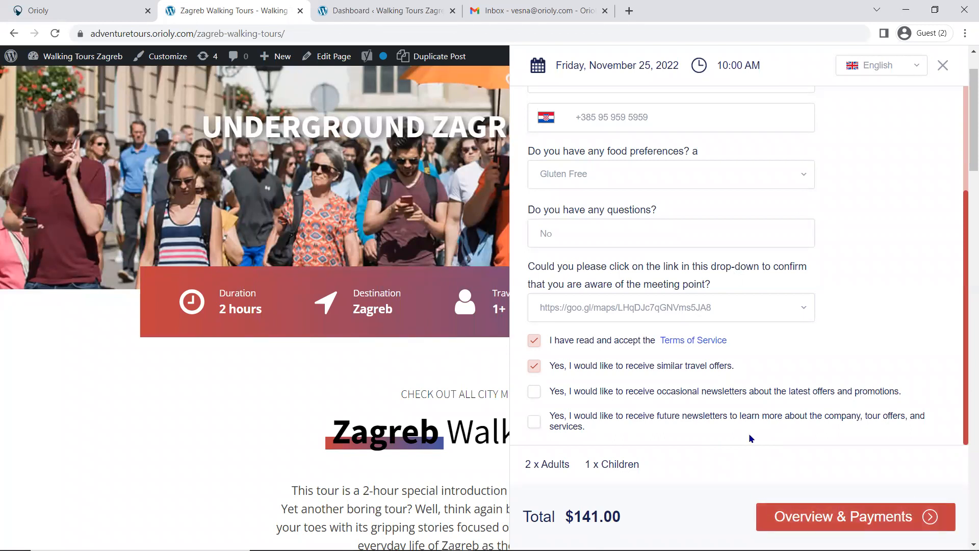
pyautogui.click(807, 519)
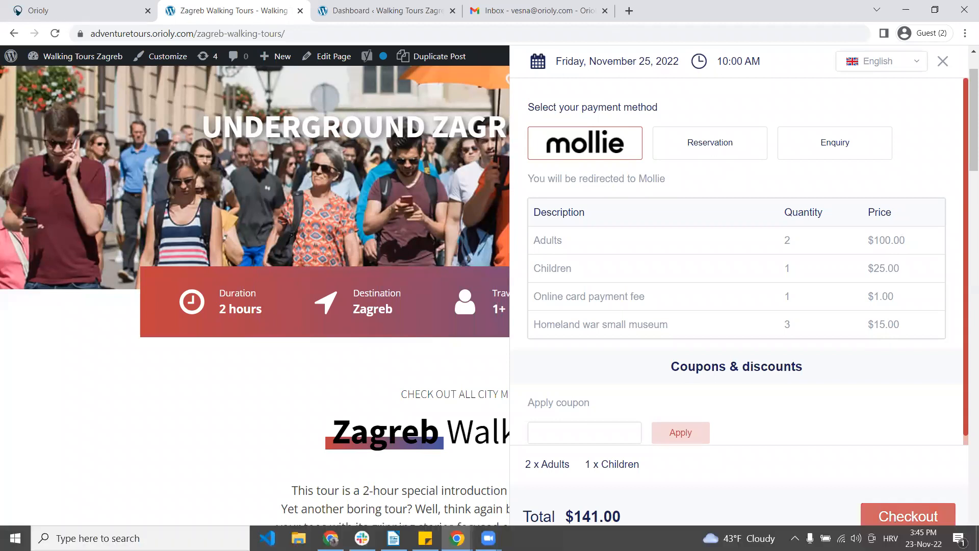
pyautogui.click(874, 510)
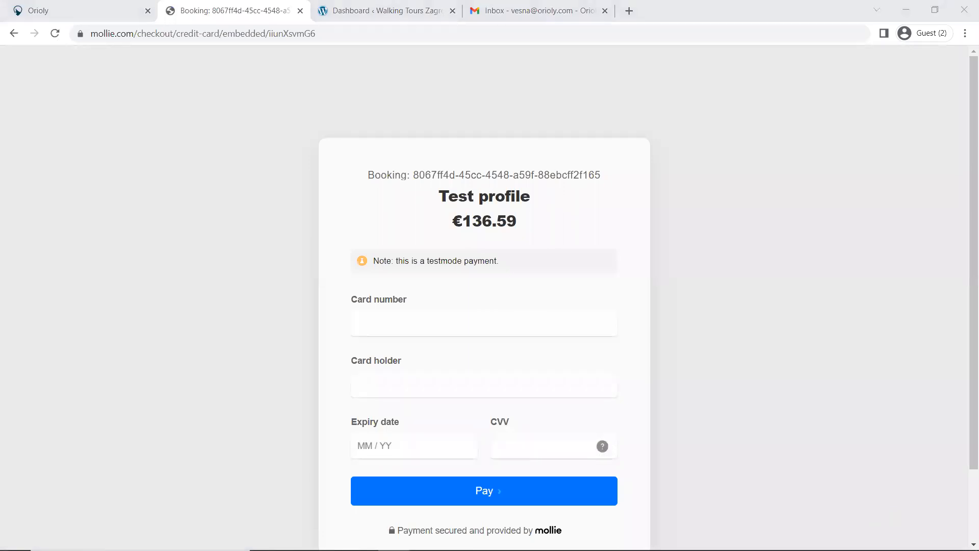
# Step: Fill in the test card number, cardholder name, expiry date and CVV, and submit the payment
pyautogui.click(426, 324)
pyautogui.hotkey('ctrl', 'v')
pyautogui.click(484, 388)
pyautogui.write('Te')
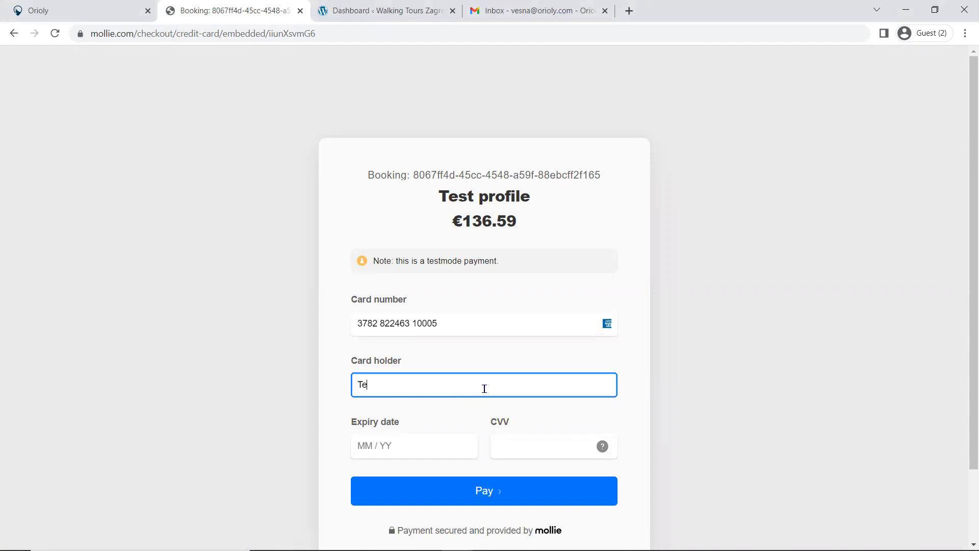
pyautogui.write('st Guest')
pyautogui.click(401, 446)
pyautogui.write('0225')
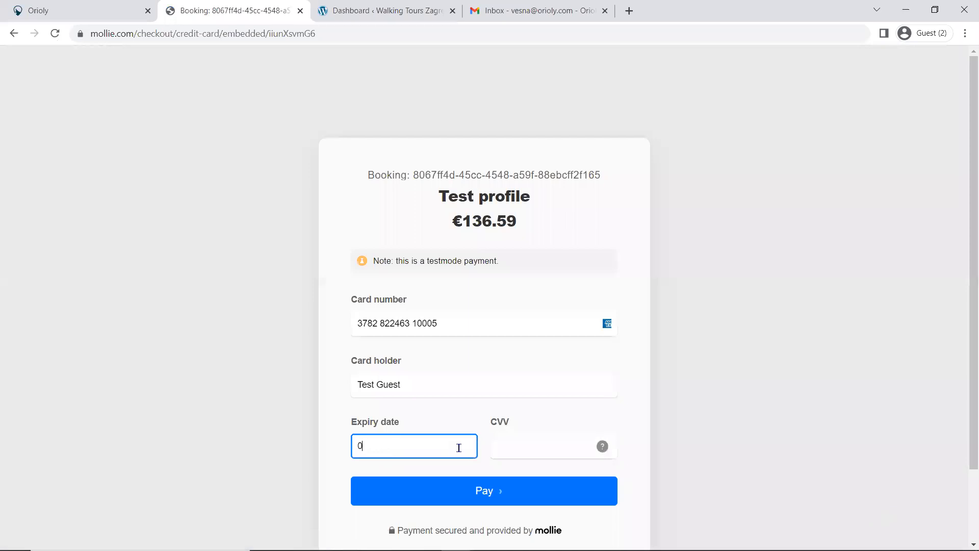
pyautogui.click(506, 446)
pyautogui.write('1234')
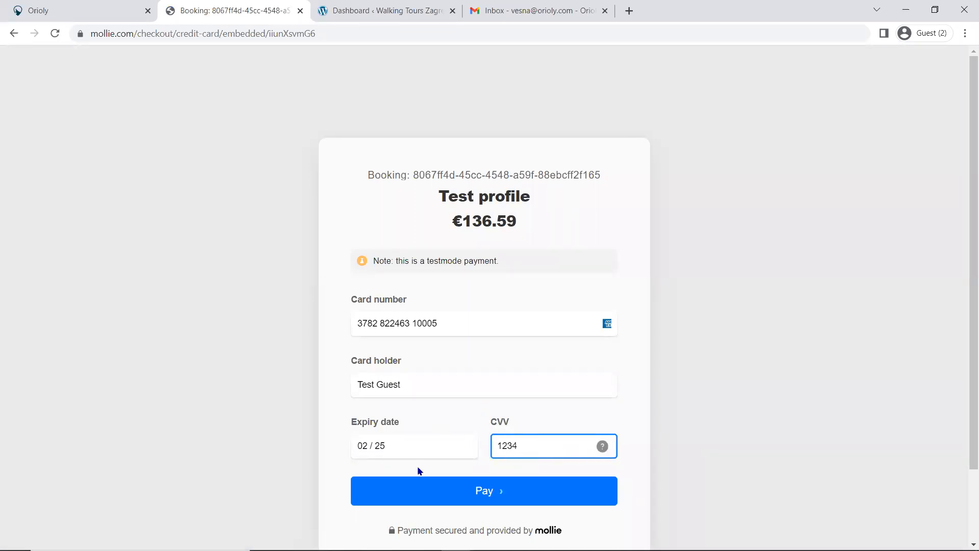
pyautogui.click(442, 483)
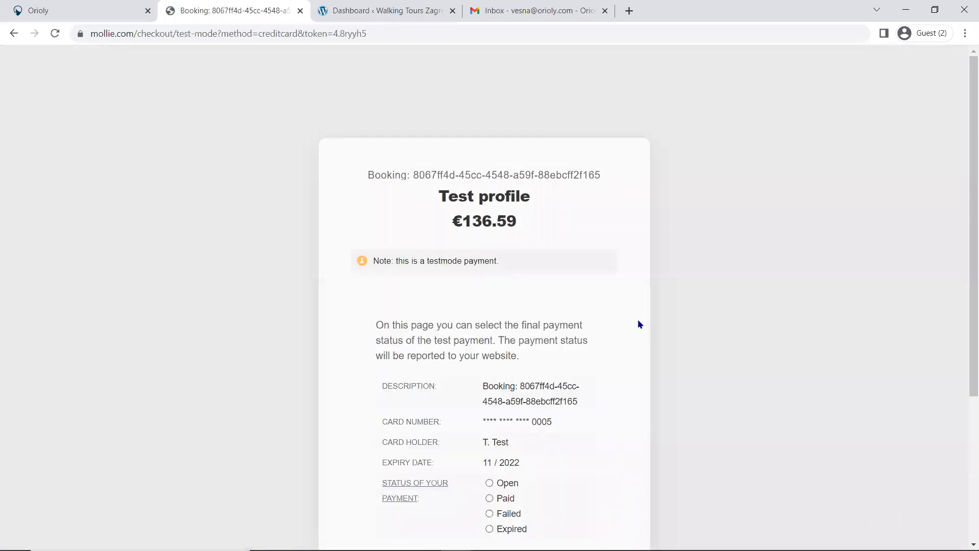
# Step: Set the test payment status to Paid and continue back to the tour website
pyautogui.scroll(-4, 648, 300)
pyautogui.click(503, 286)
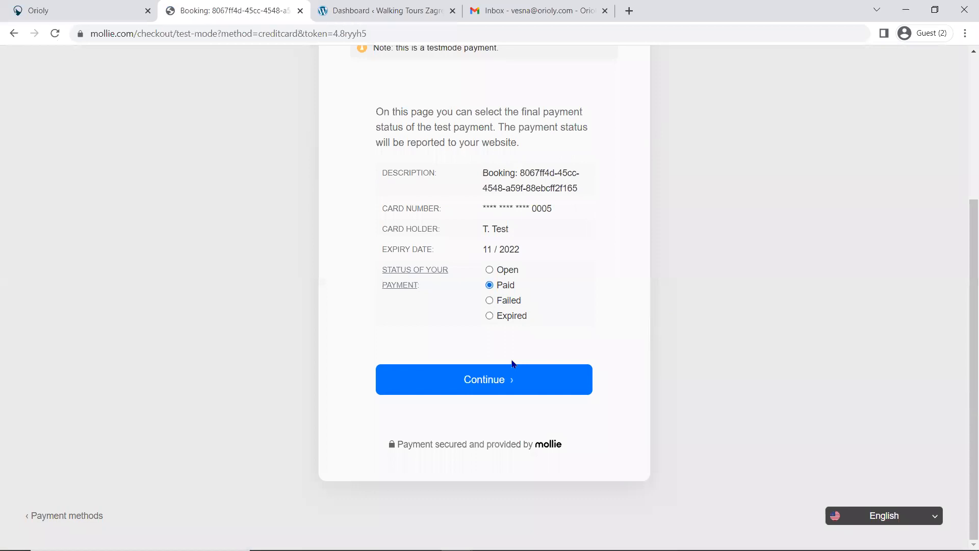
pyautogui.click(513, 378)
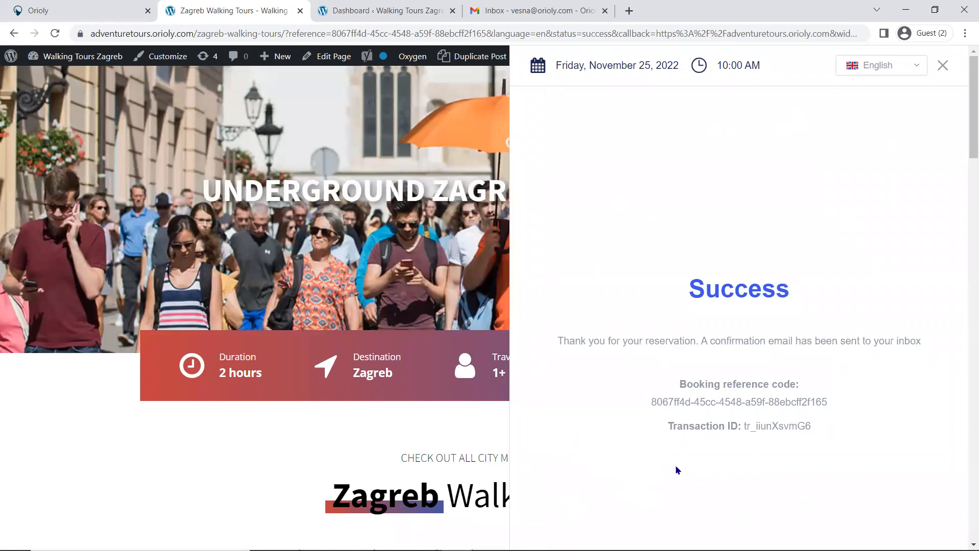
# Step: Switch to the Gmail inbox, refresh it and open the Booking confirmation email from Orioly
pyautogui.click(533, 12)
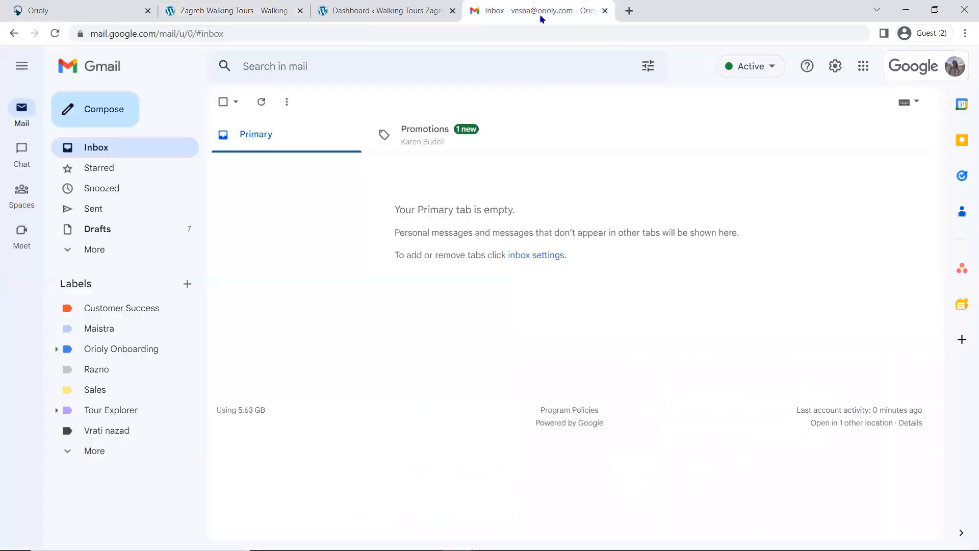
pyautogui.click(261, 101)
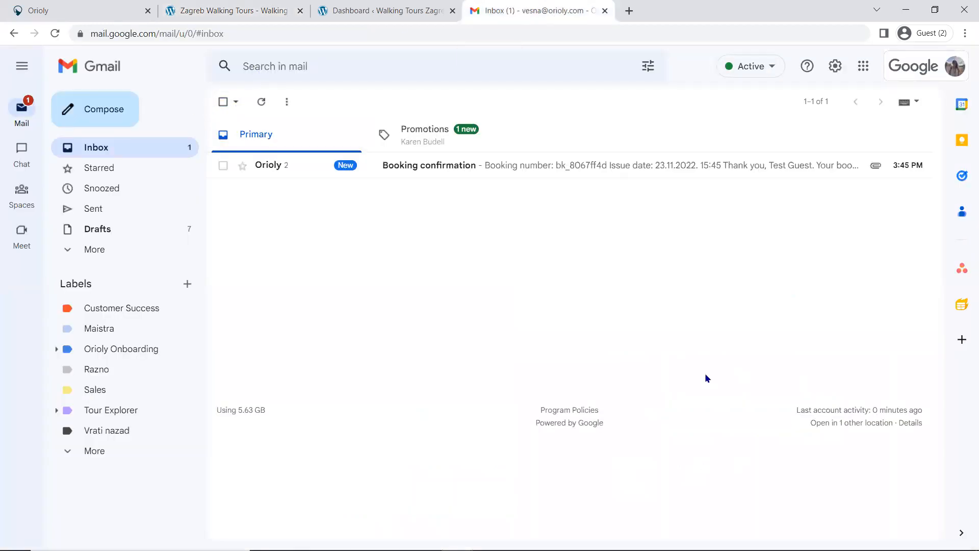
pyautogui.click(414, 167)
# Step: Review the guest's confirmation email, covering the tour, payment, booking details, question answers and PDF attachments
pyautogui.scroll(-7, 505, 256)
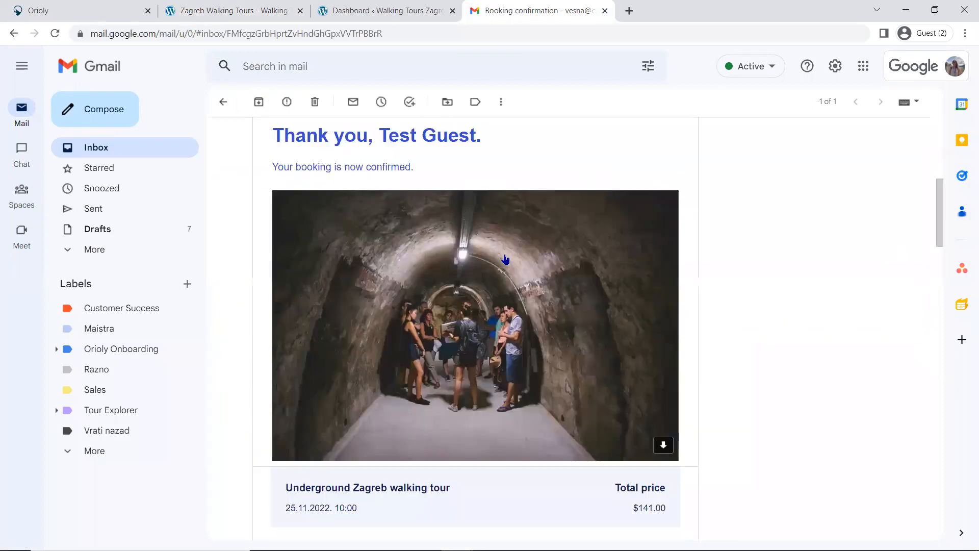
pyautogui.scroll(3, 516, 209)
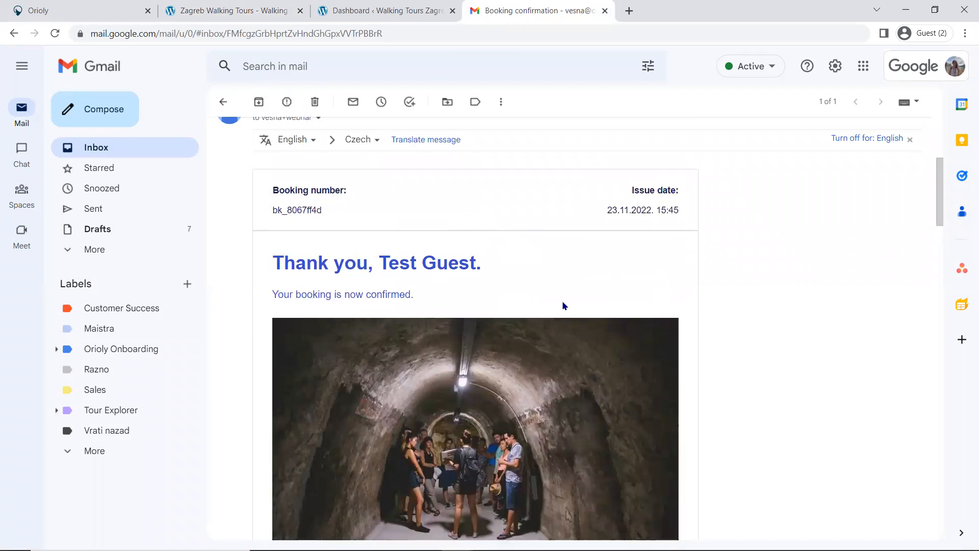
pyautogui.scroll(-4, 627, 284)
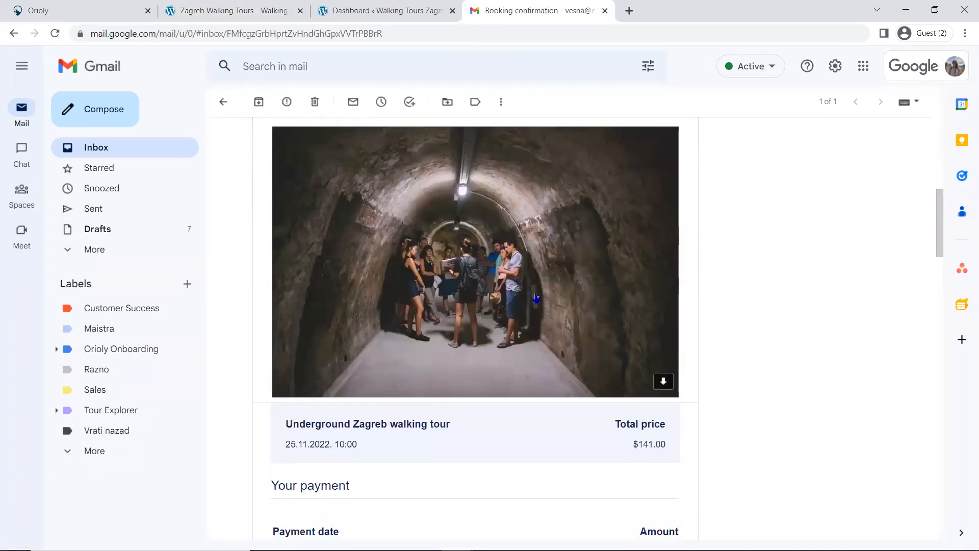
pyautogui.scroll(-2, 535, 297)
pyautogui.scroll(-2, 535, 295)
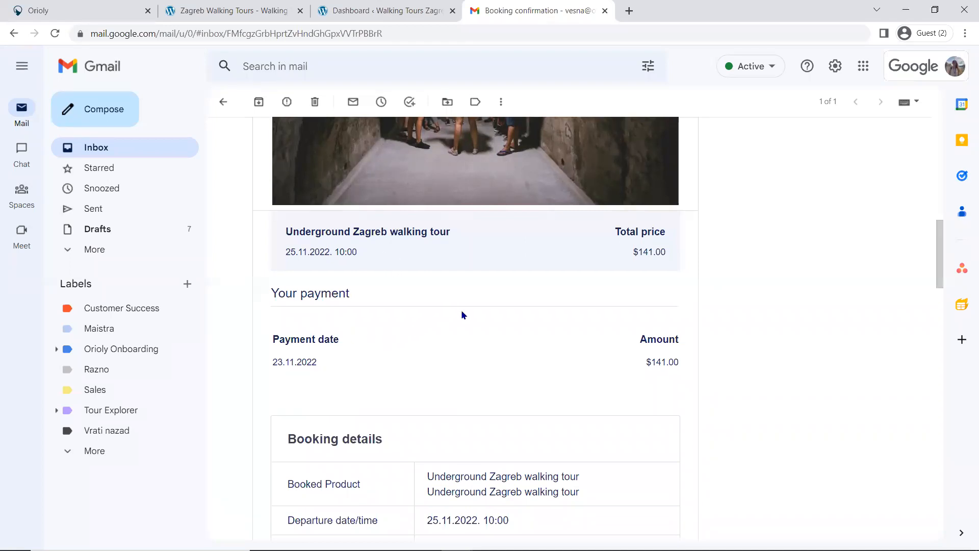
pyautogui.scroll(-1, 462, 312)
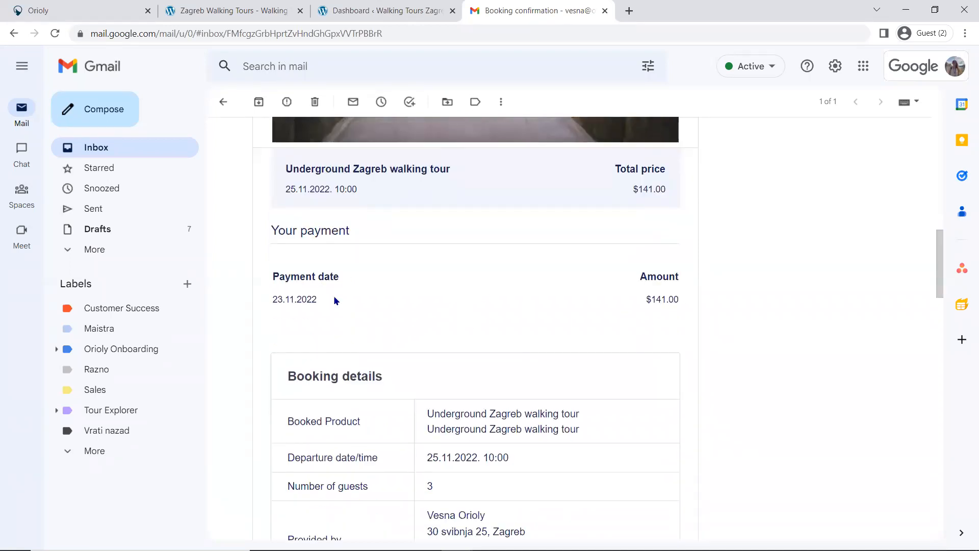
pyautogui.scroll(-4, 464, 311)
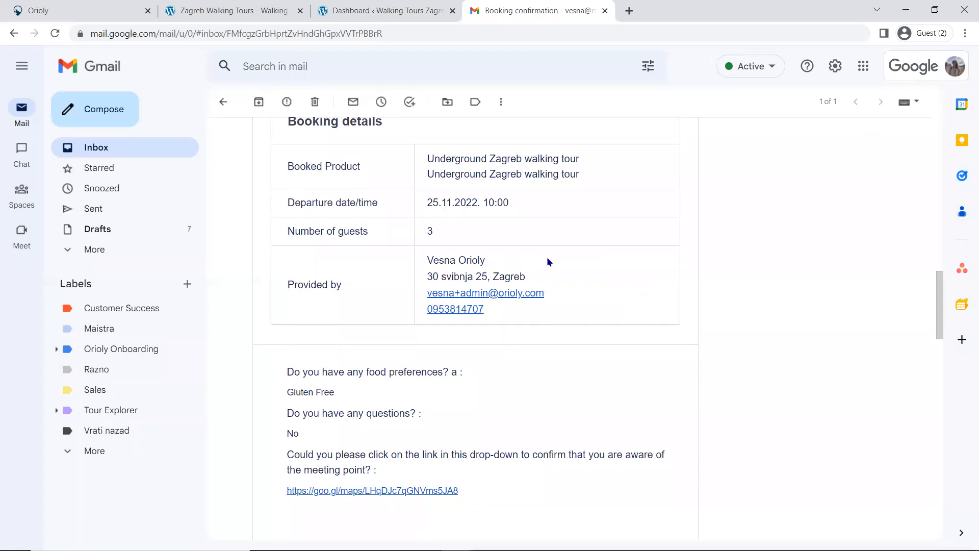
pyautogui.scroll(-3, 546, 258)
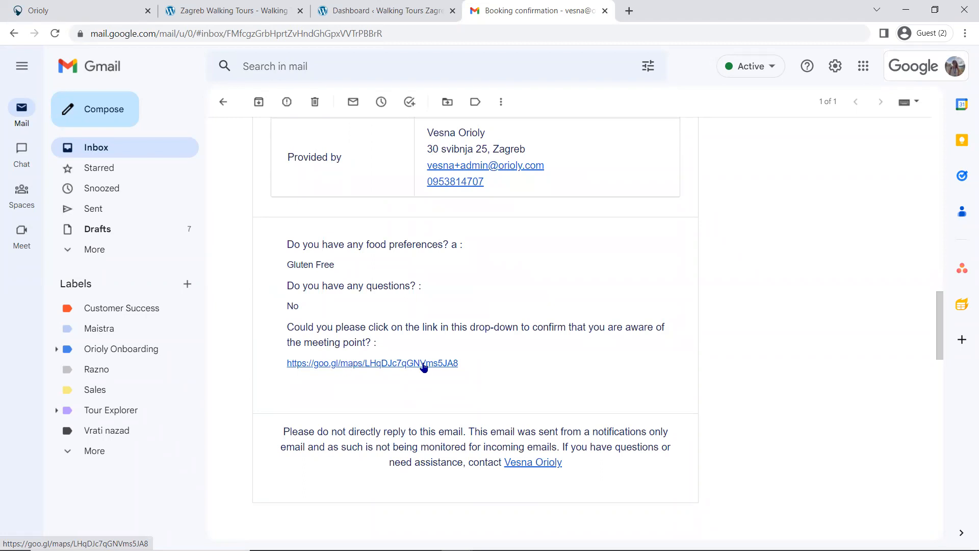
pyautogui.scroll(-1, 622, 320)
pyautogui.scroll(-4, 619, 317)
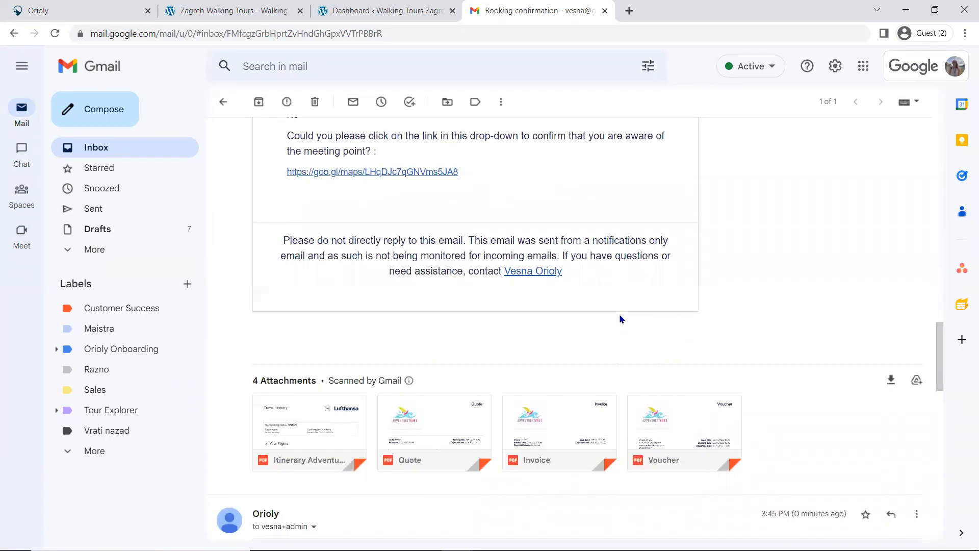
pyautogui.scroll(-2, 619, 314)
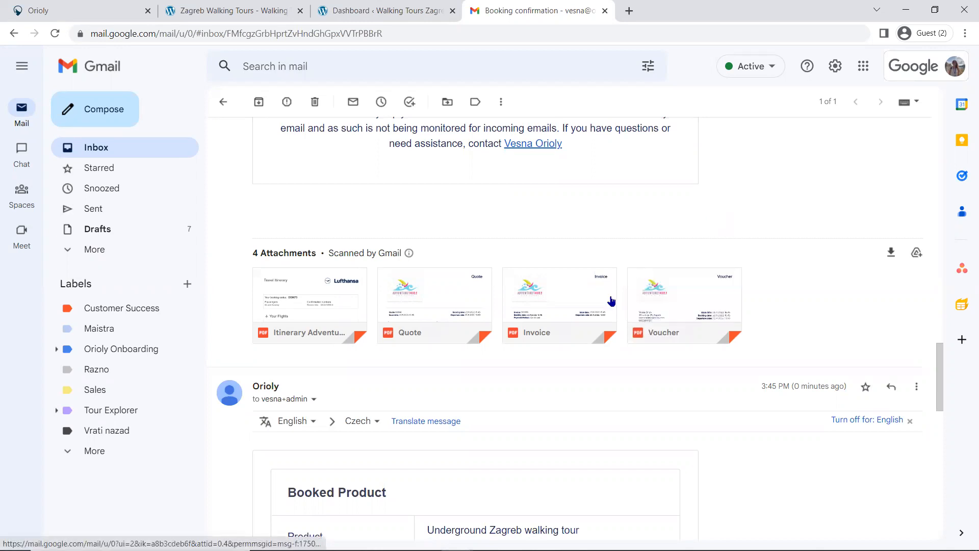
# Step: Open the Voucher attachment, examine its guest details, QR code and booked items, and close the preview
pyautogui.moveTo(585, 277)
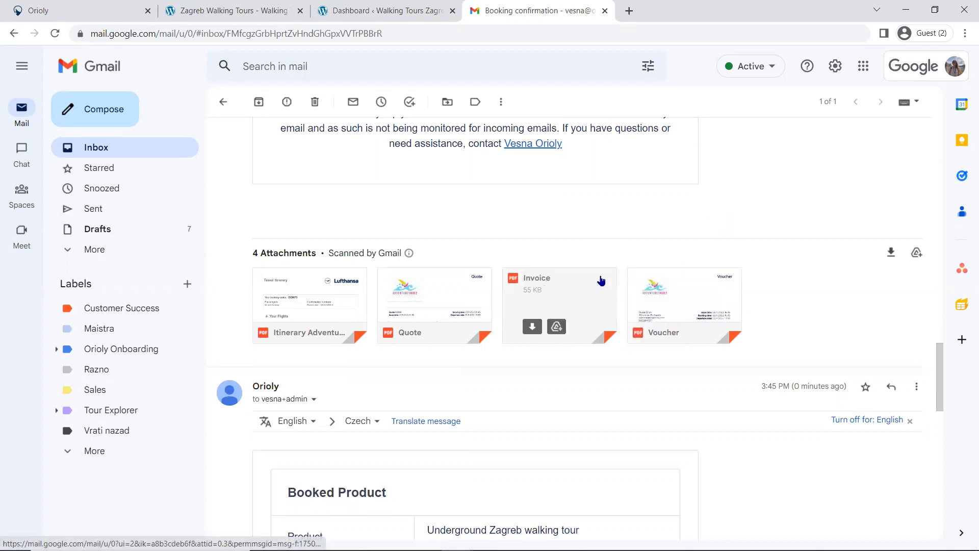
pyautogui.moveTo(710, 289)
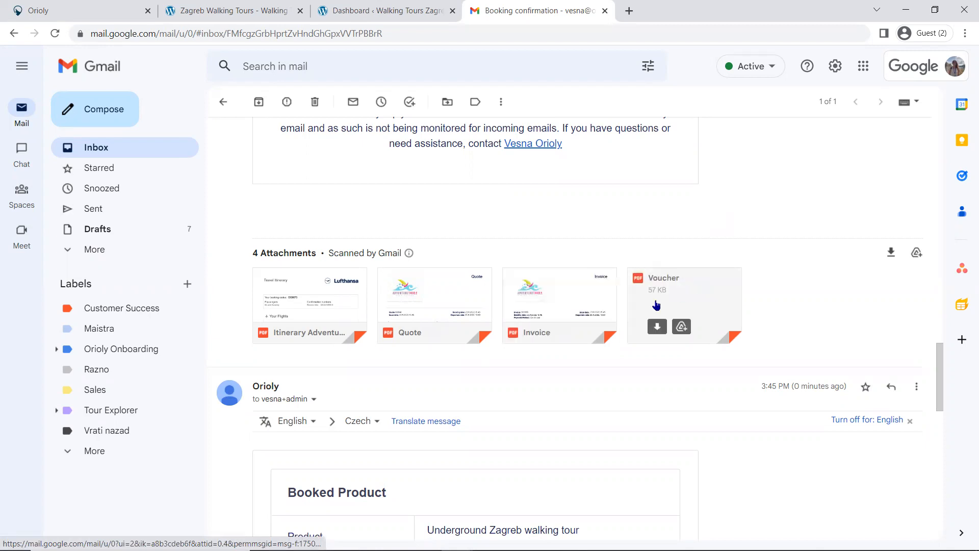
pyautogui.click(695, 296)
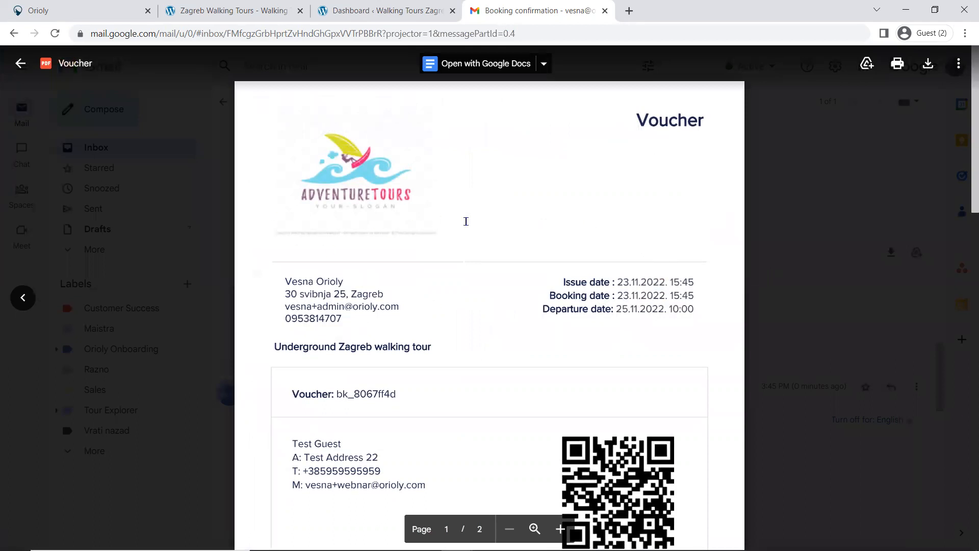
pyautogui.scroll(-3, 465, 221)
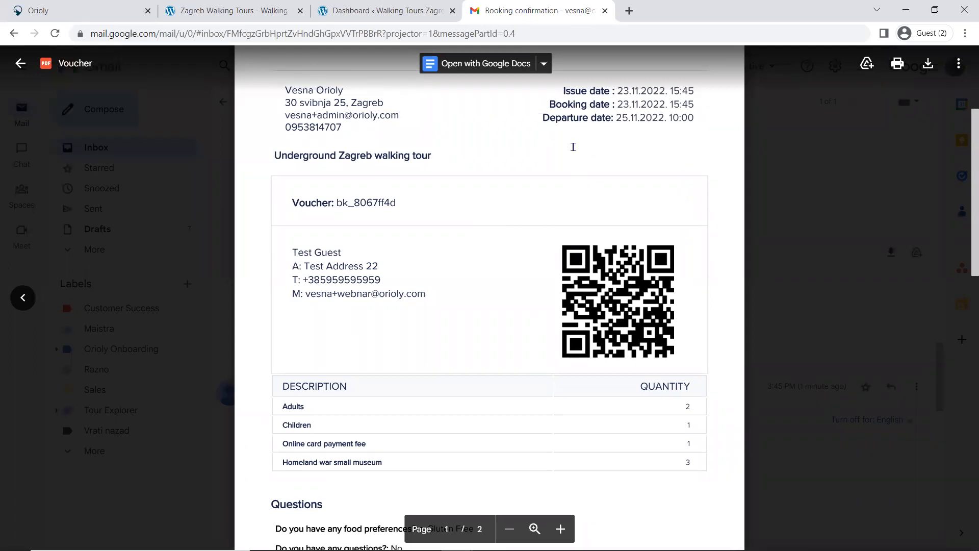
pyautogui.scroll(-2, 573, 147)
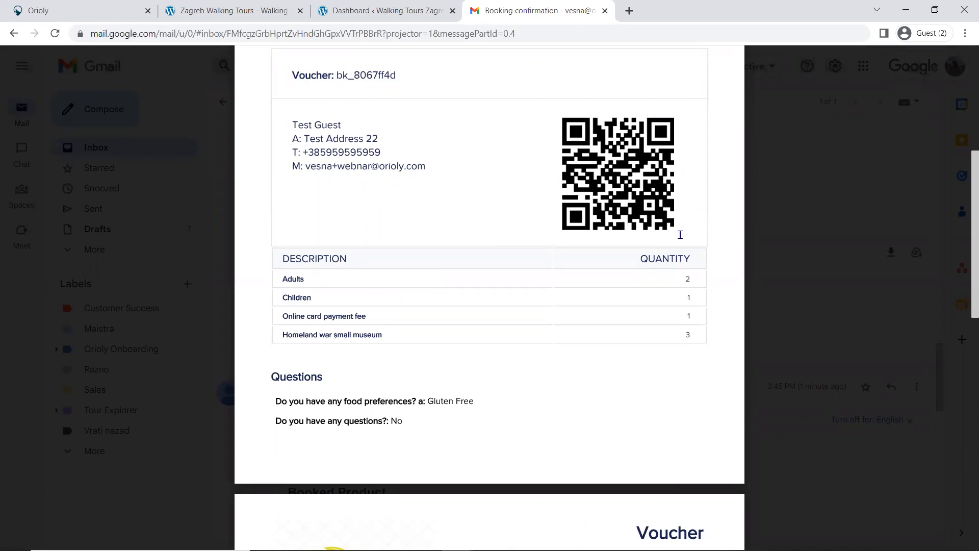
pyautogui.moveTo(673, 228)
pyautogui.scroll(6, 599, 309)
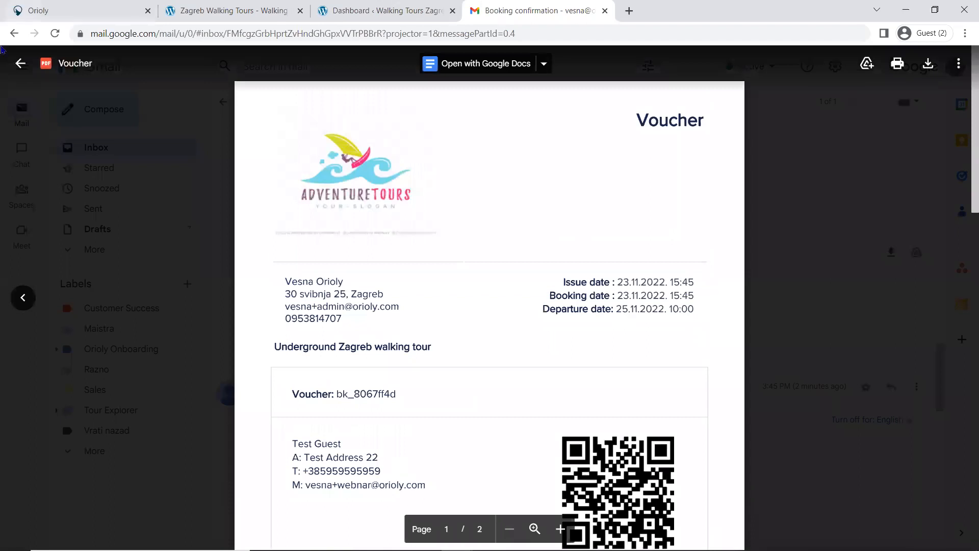
pyautogui.click(20, 65)
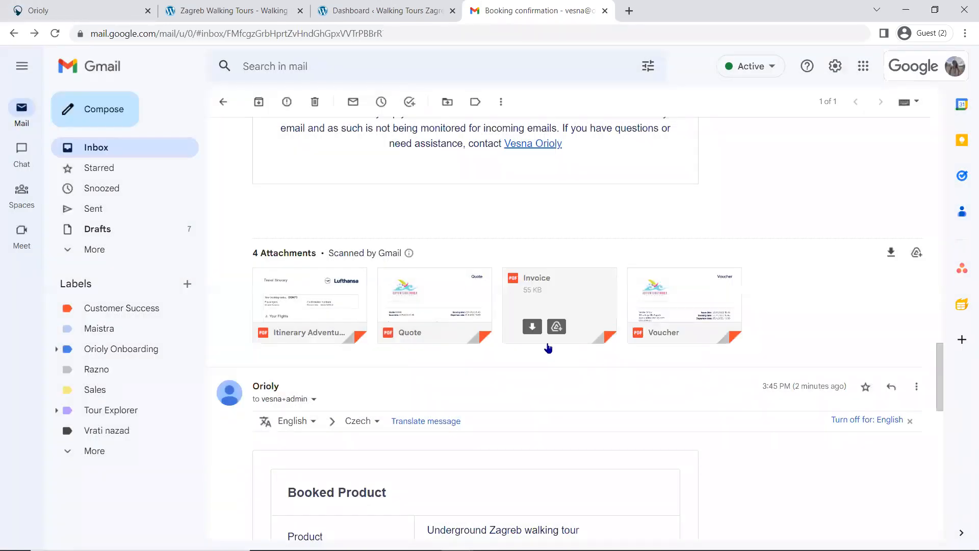
# Step: Review the admin's booking notification email, covering the booked product, received payments and question answers
pyautogui.moveTo(596, 321)
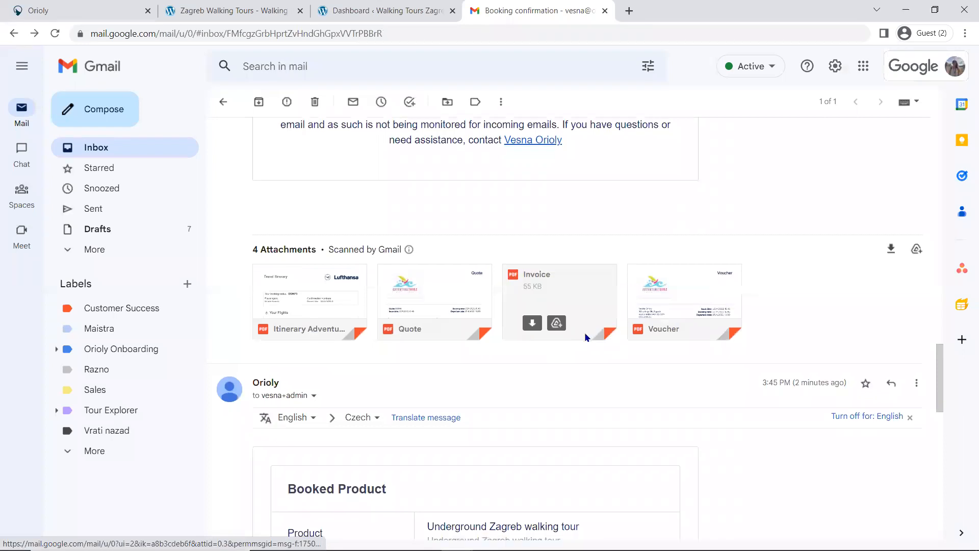
pyautogui.scroll(-5, 601, 337)
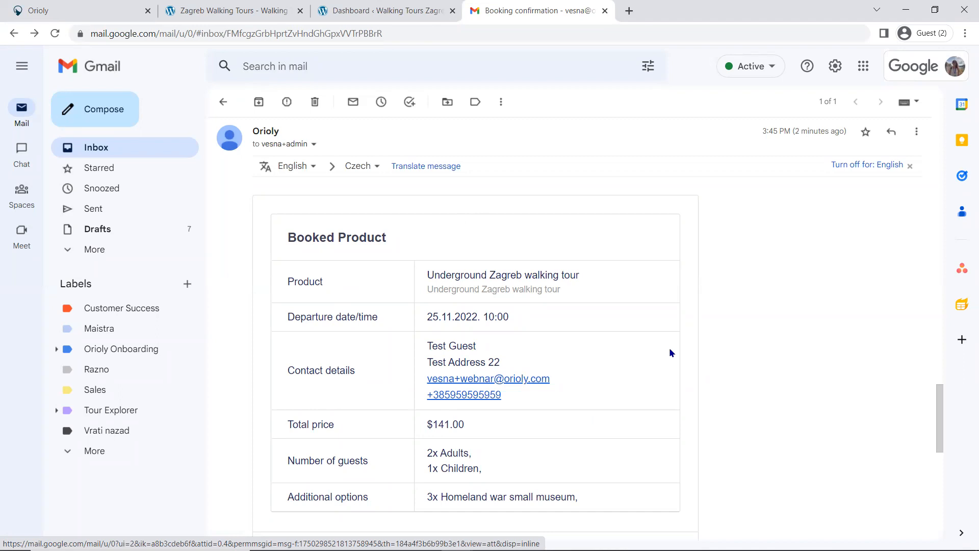
pyautogui.scroll(-1, 669, 352)
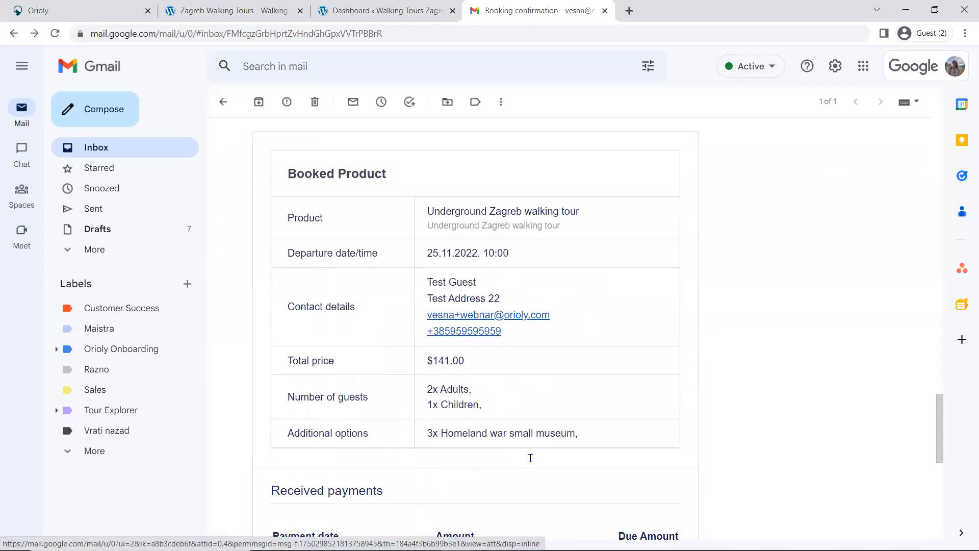
pyautogui.scroll(-3, 600, 320)
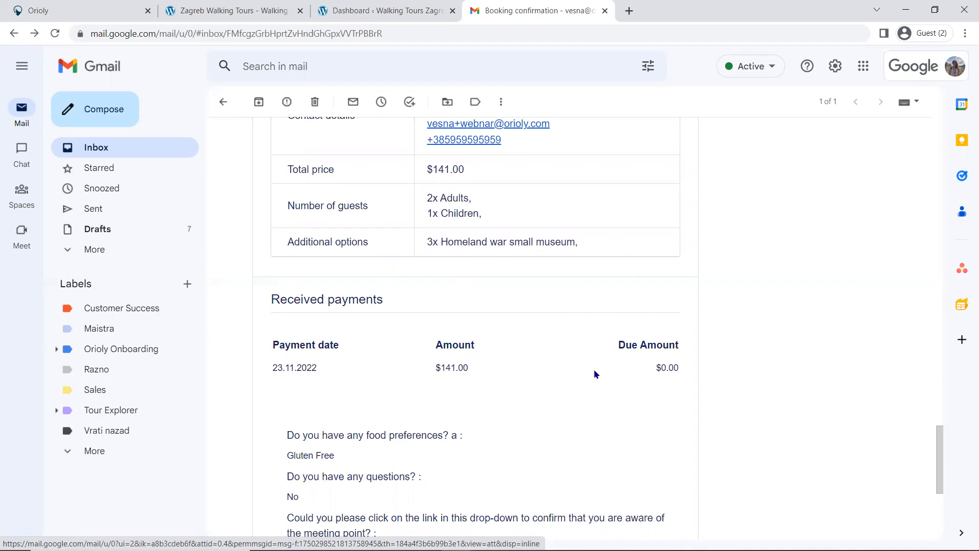
pyautogui.scroll(-4, 431, 374)
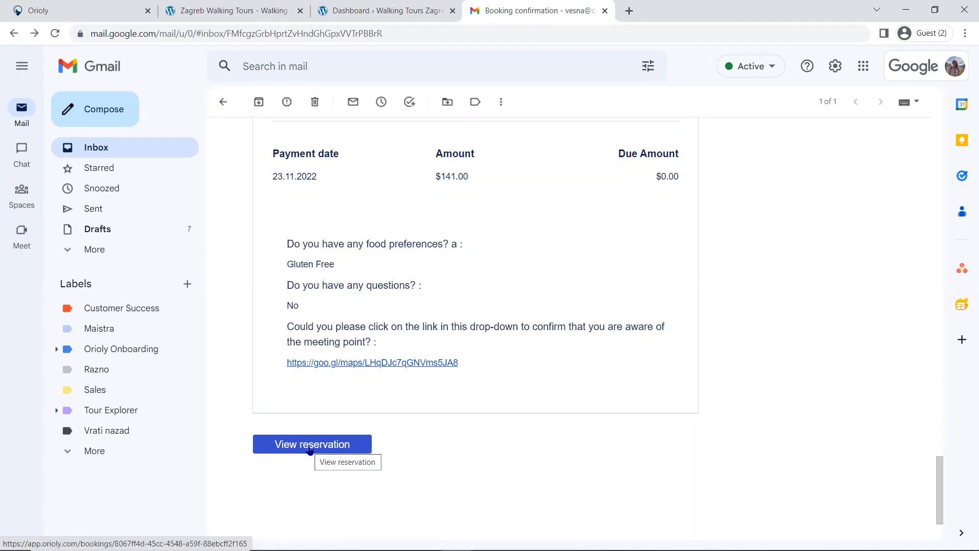
# Step: Switch back to Orioly and open the Bookings list to check the new tour booking
pyautogui.click(49, 4)
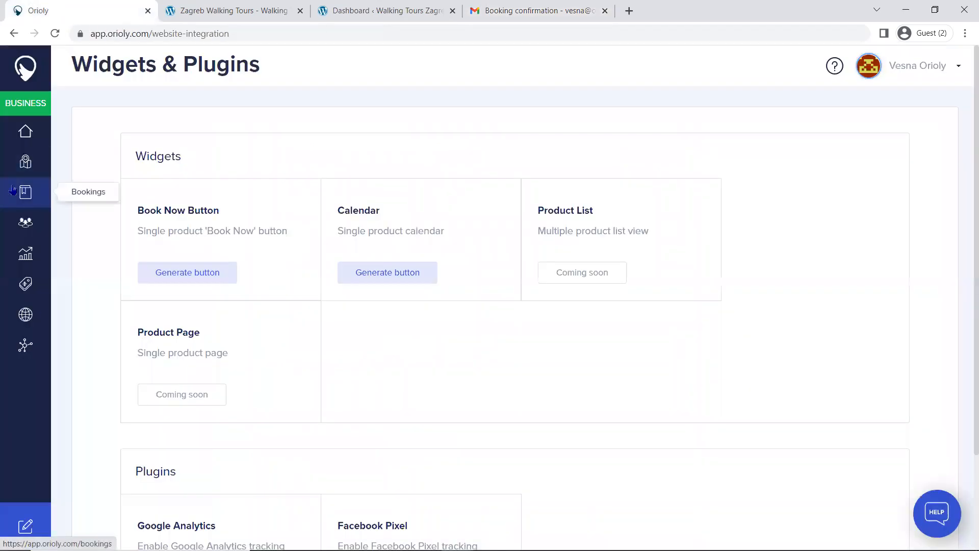
pyautogui.click(27, 197)
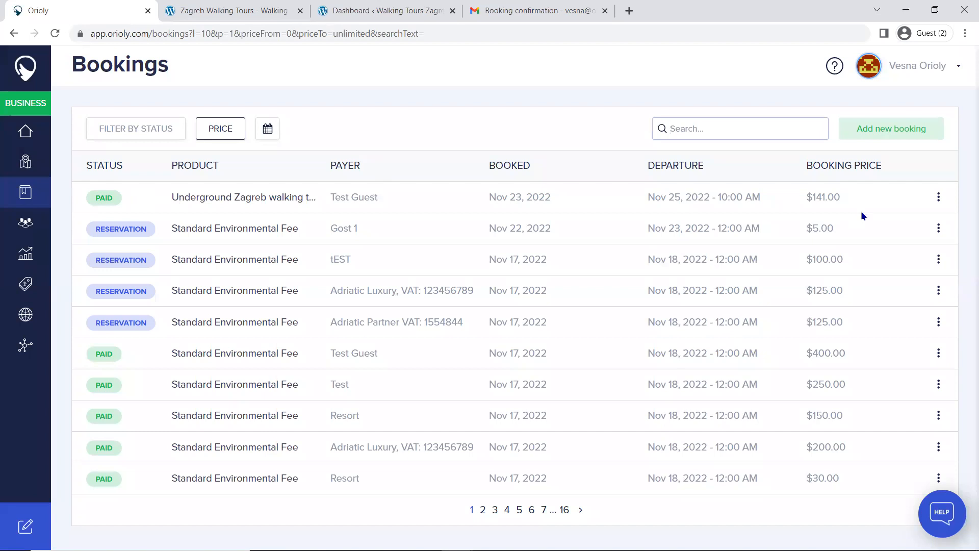
# Step: Review the document and payment actions available for the paid Underground Zagreb walking tour booking, and close its options
pyautogui.click(940, 202)
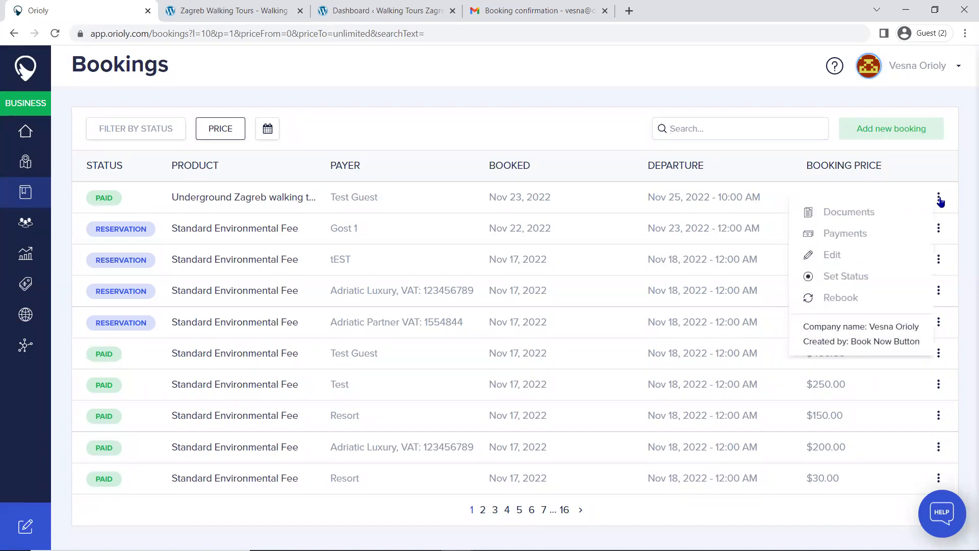
pyautogui.click(849, 213)
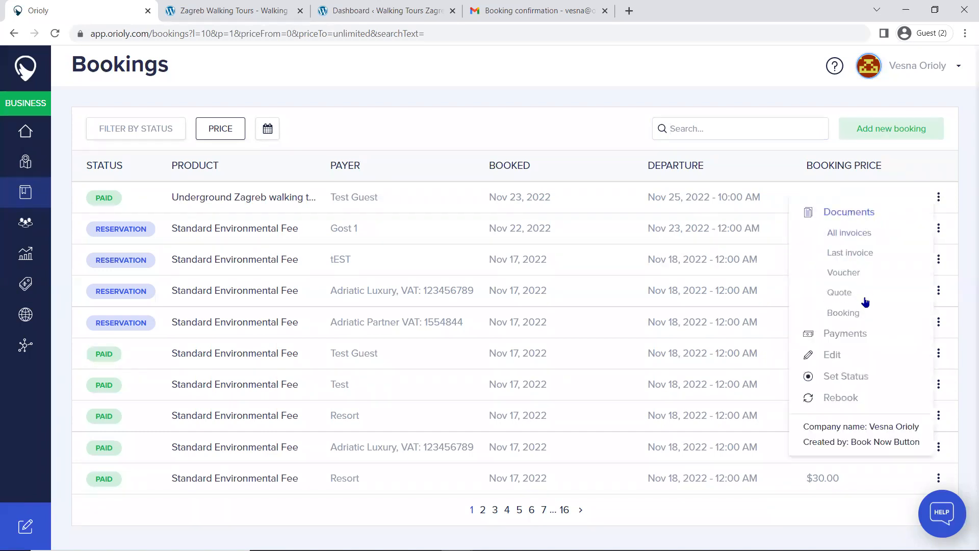
pyautogui.click(862, 213)
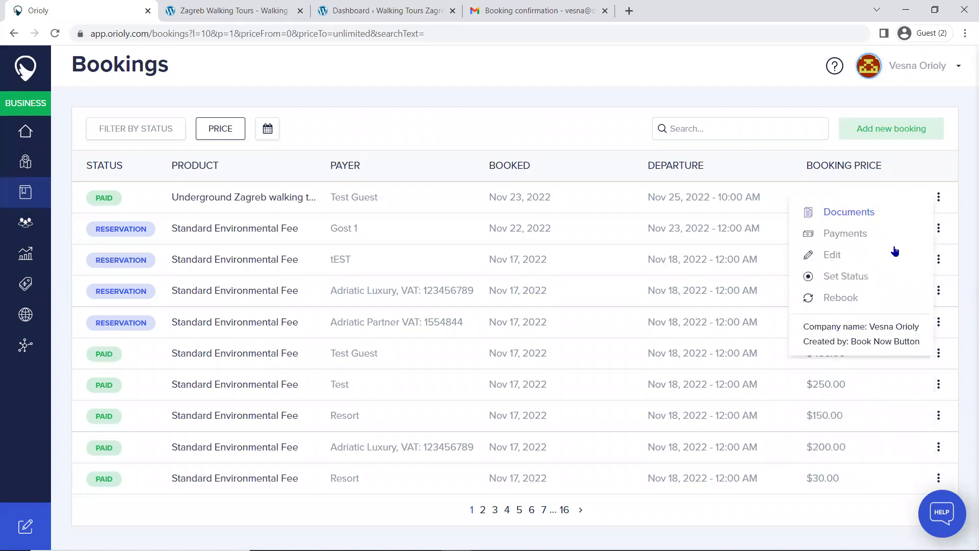
pyautogui.click(858, 233)
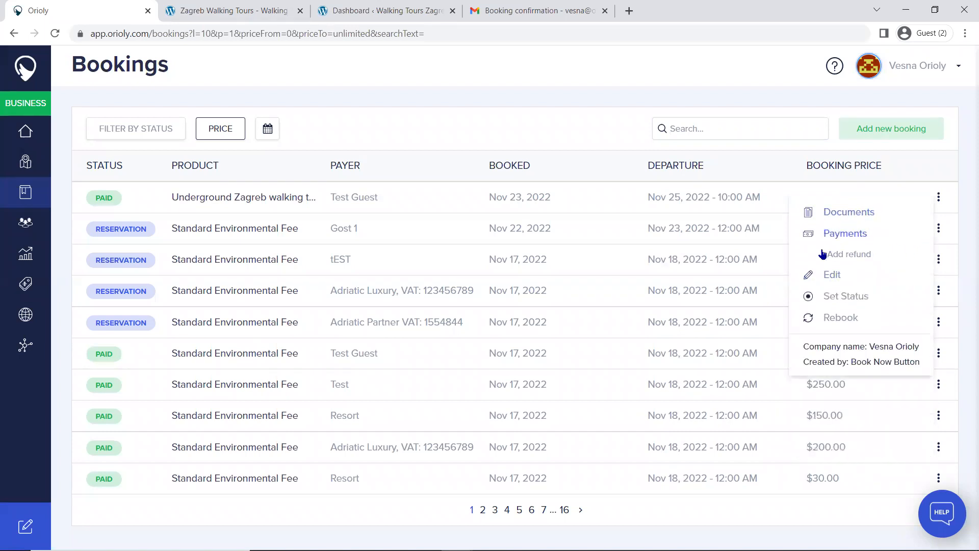
pyautogui.click(842, 235)
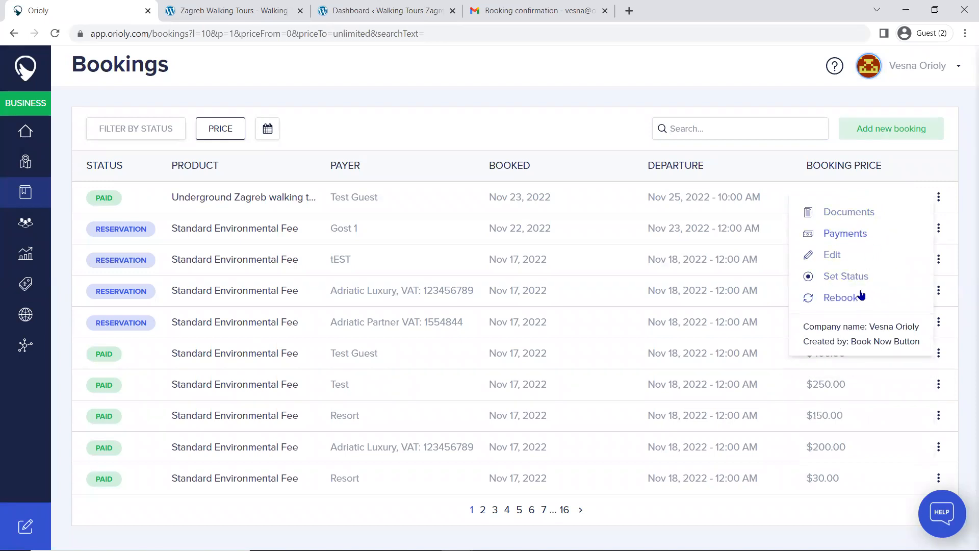
pyautogui.click(955, 175)
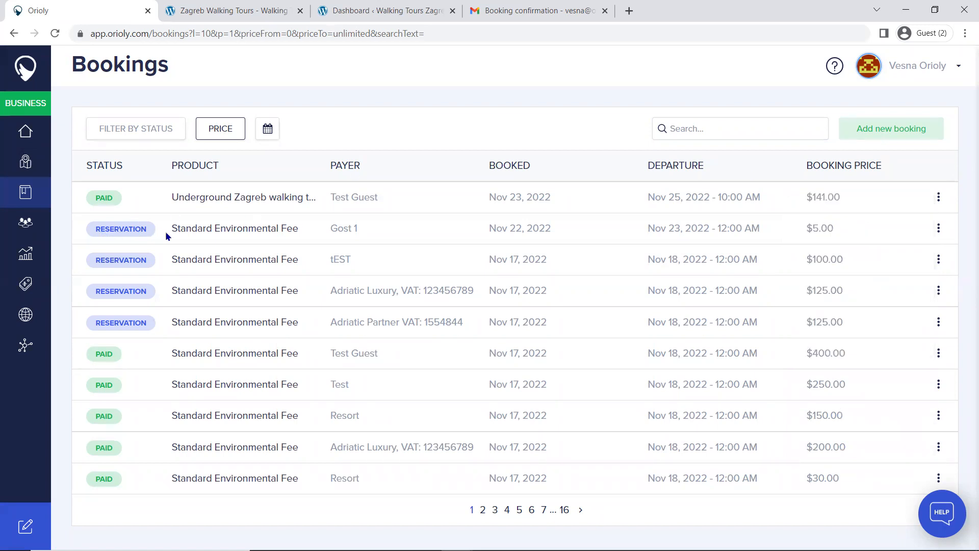
# Step: Generate a payment link for the $5.00 Standard Environmental Fee reservation, copy the link and close the form
pyautogui.click(941, 228)
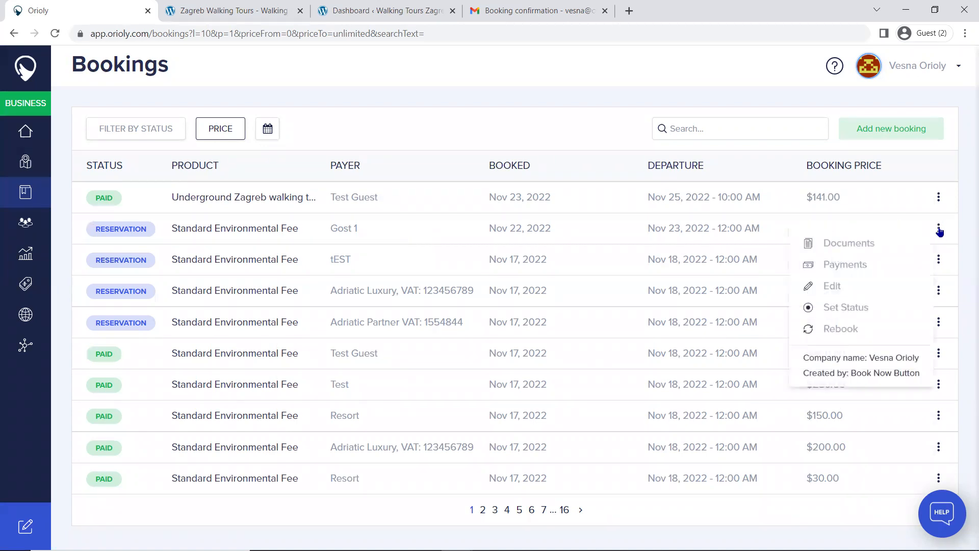
pyautogui.click(849, 267)
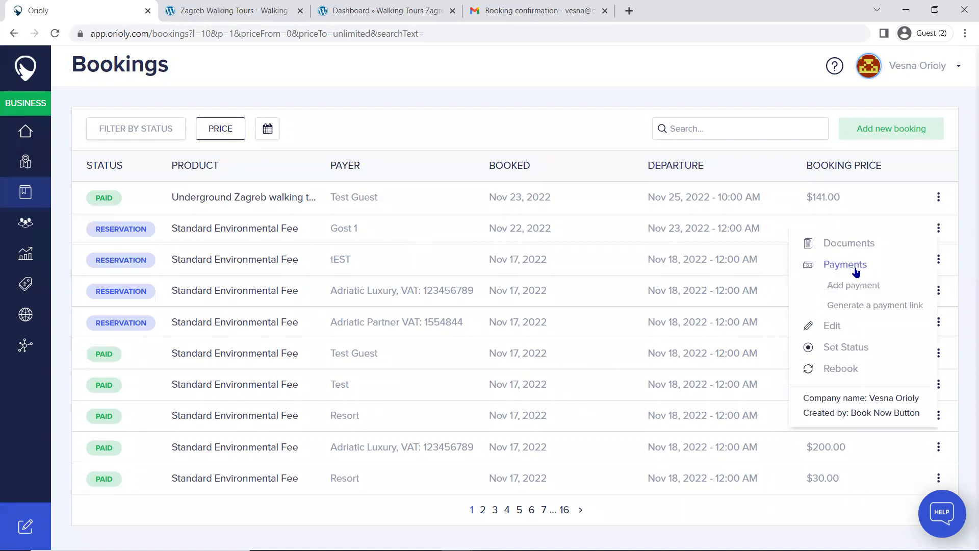
pyautogui.click(858, 314)
pyautogui.click(798, 251)
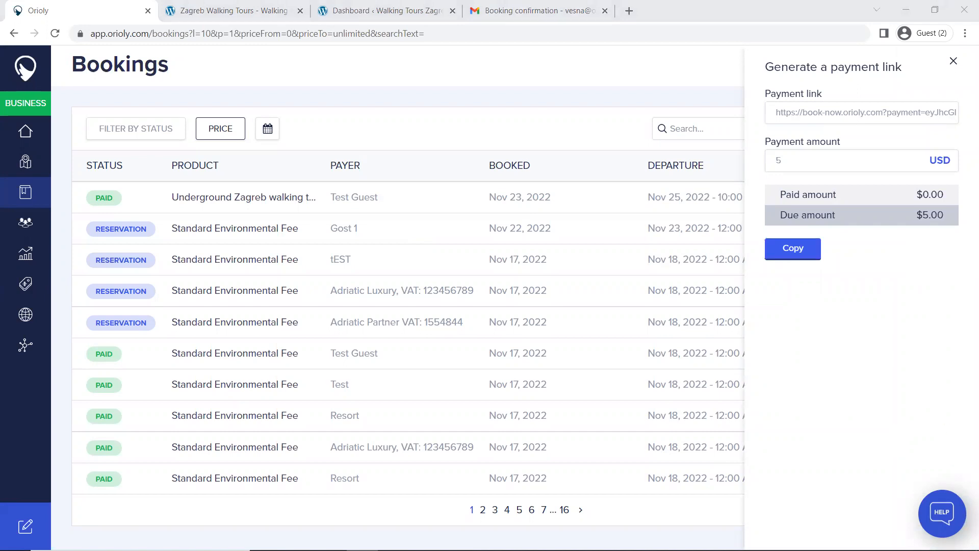
pyautogui.moveTo(510, 550)
pyautogui.click(792, 249)
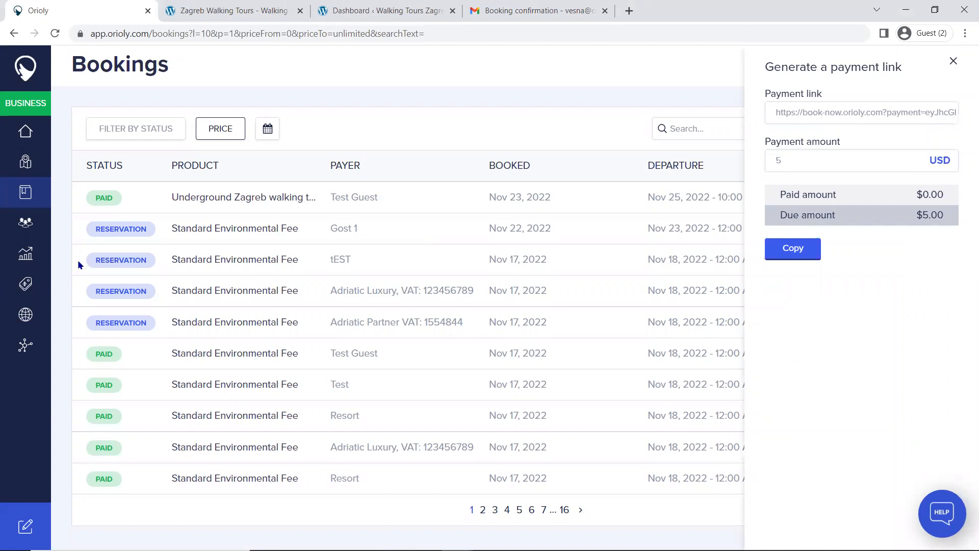
pyautogui.click(952, 61)
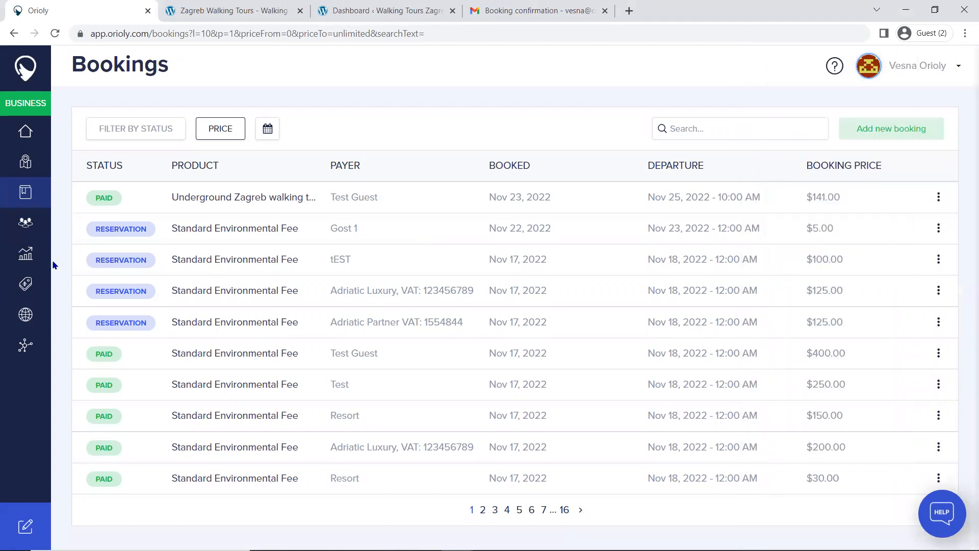
# Step: Open the Black Friday Discount coupon for editing from the Coupons list and examine its promo code
pyautogui.click(24, 289)
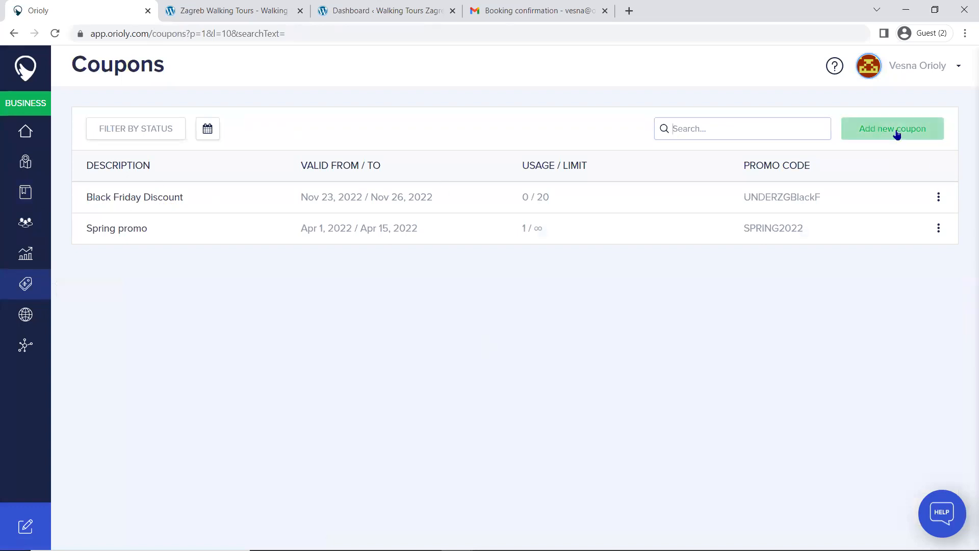
pyautogui.click(938, 197)
pyautogui.click(913, 212)
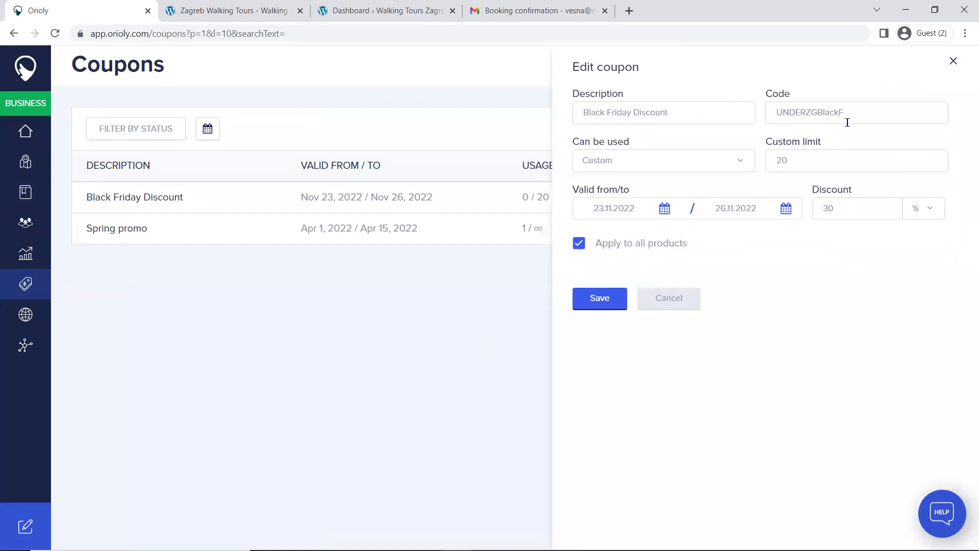
pyautogui.click(874, 115)
pyautogui.click(808, 113)
pyautogui.click(876, 109)
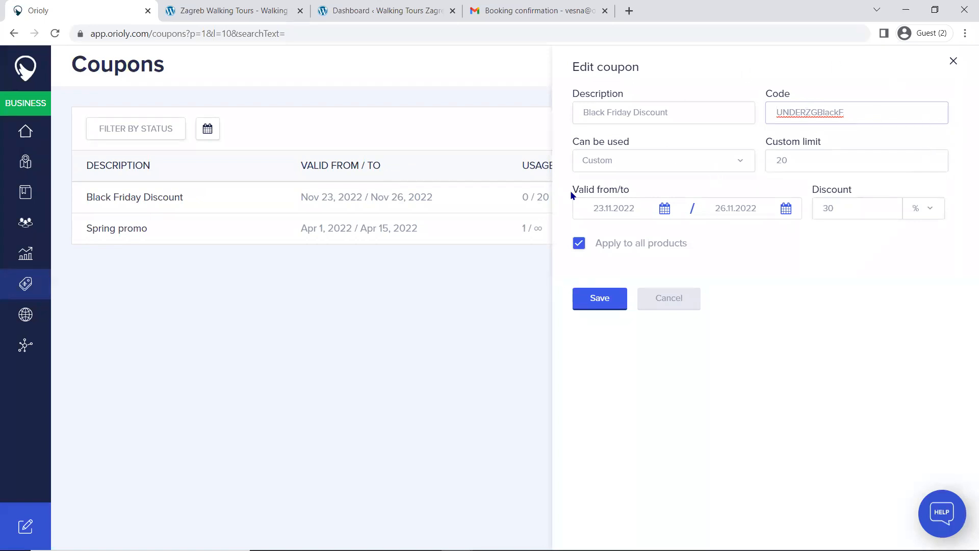
# Step: Review the coupon's usage options, custom limit and discount unit choices without changing them
pyautogui.click(725, 164)
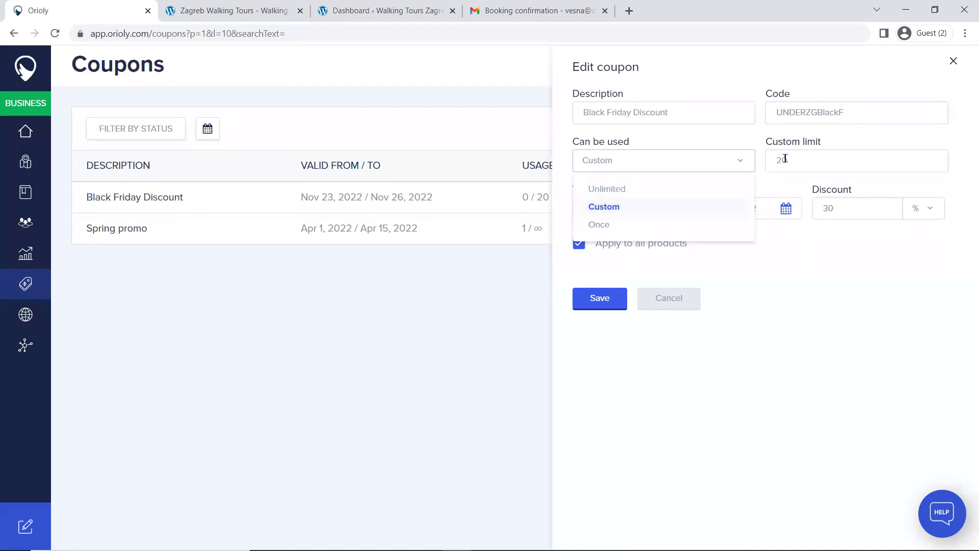
pyautogui.click(820, 159)
pyautogui.click(737, 164)
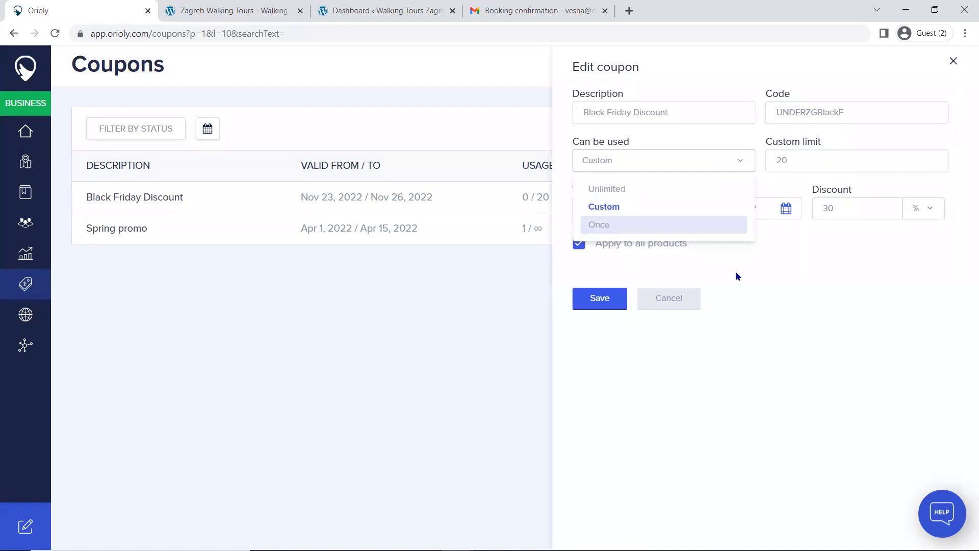
pyautogui.click(812, 297)
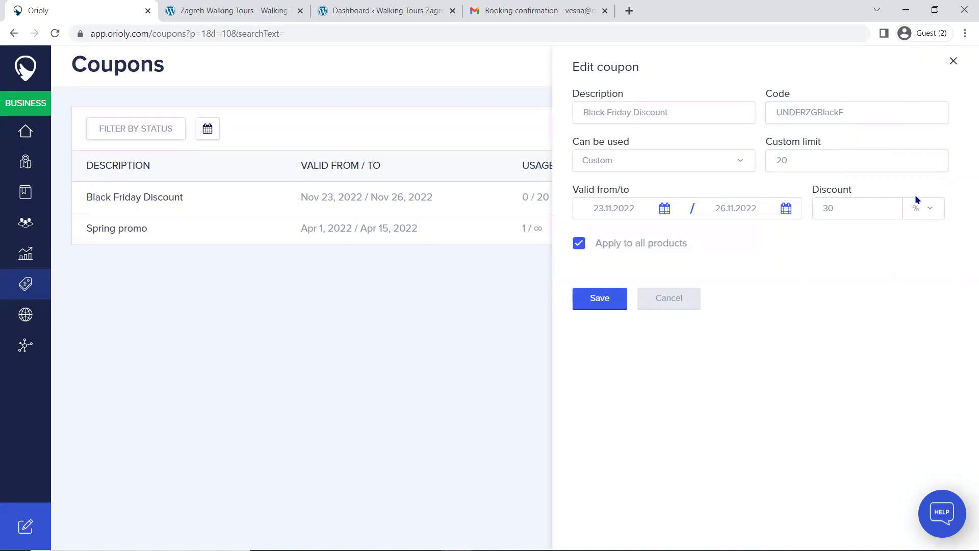
pyautogui.click(929, 212)
pyautogui.click(931, 211)
# Step: Restrict the Black Friday Discount coupon to the Underground Zagreb walking tour instead of all products, and save it
pyautogui.click(585, 240)
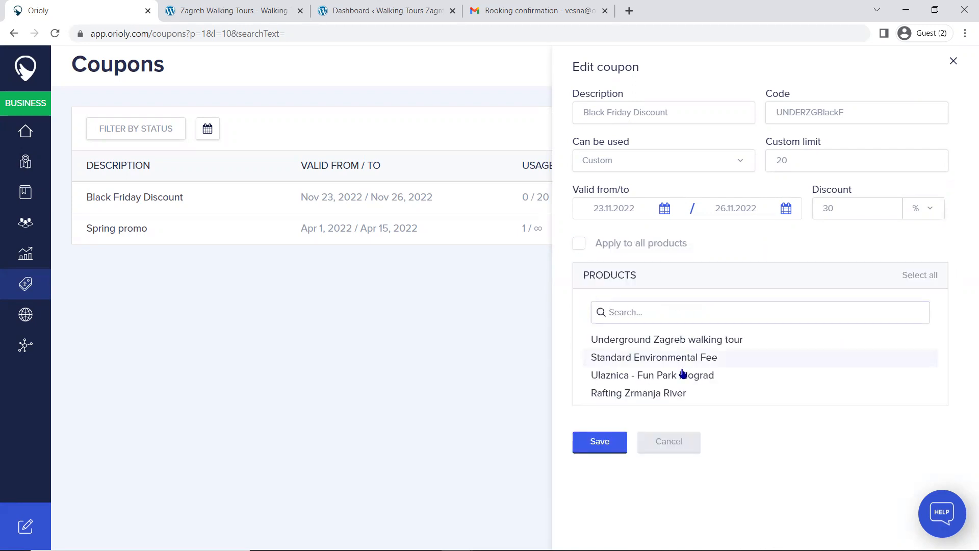
pyautogui.click(639, 341)
pyautogui.click(618, 442)
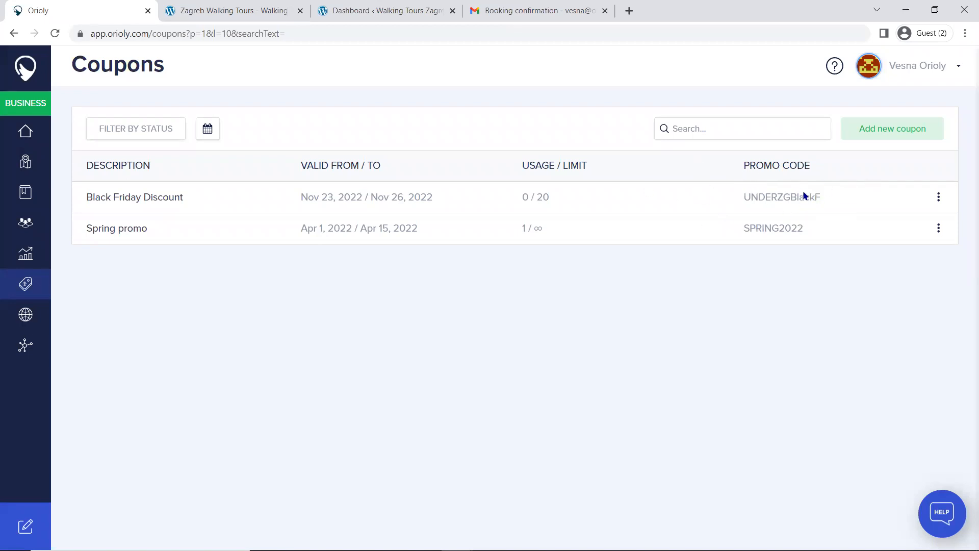
pyautogui.moveTo(612, 549)
pyautogui.moveTo(515, 549)
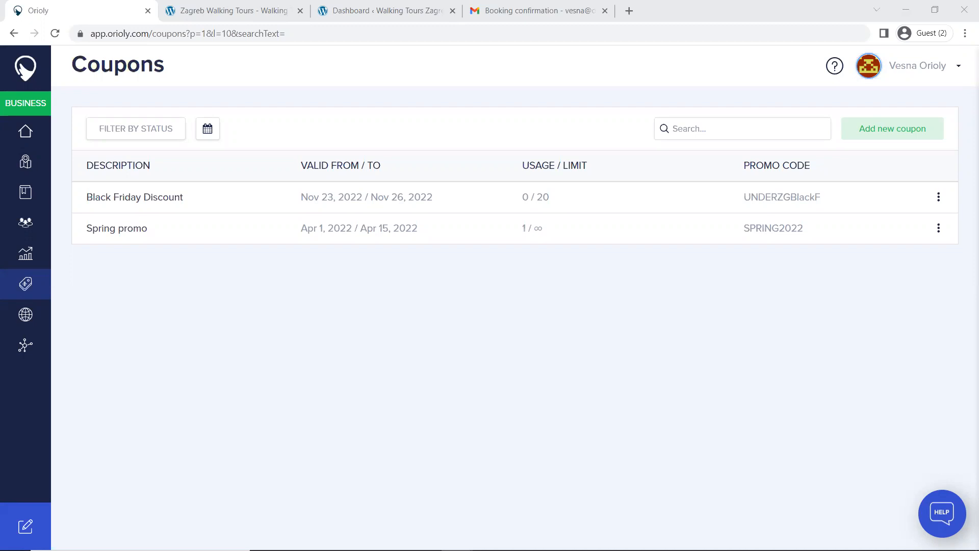
pyautogui.moveTo(425, 546)
pyautogui.moveTo(393, 543)
pyautogui.moveTo(743, 549)
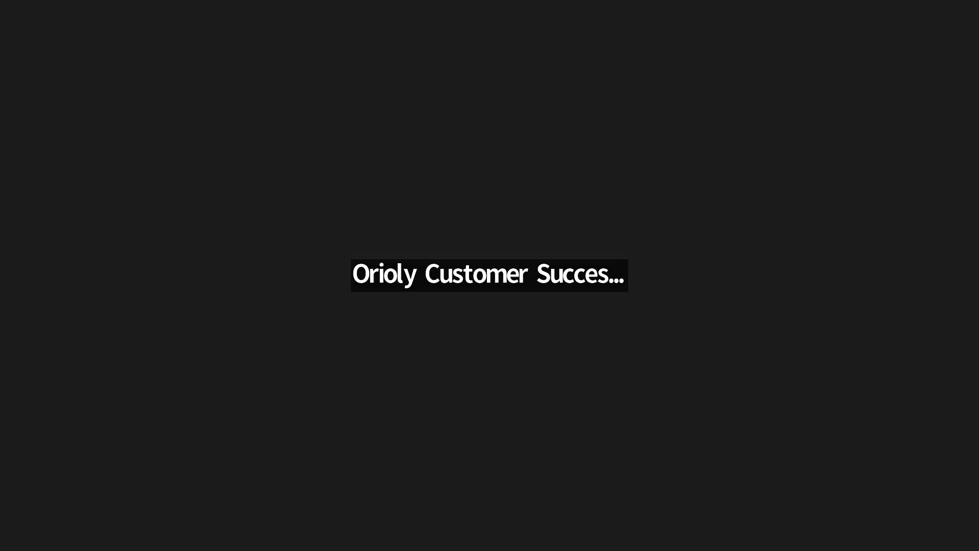